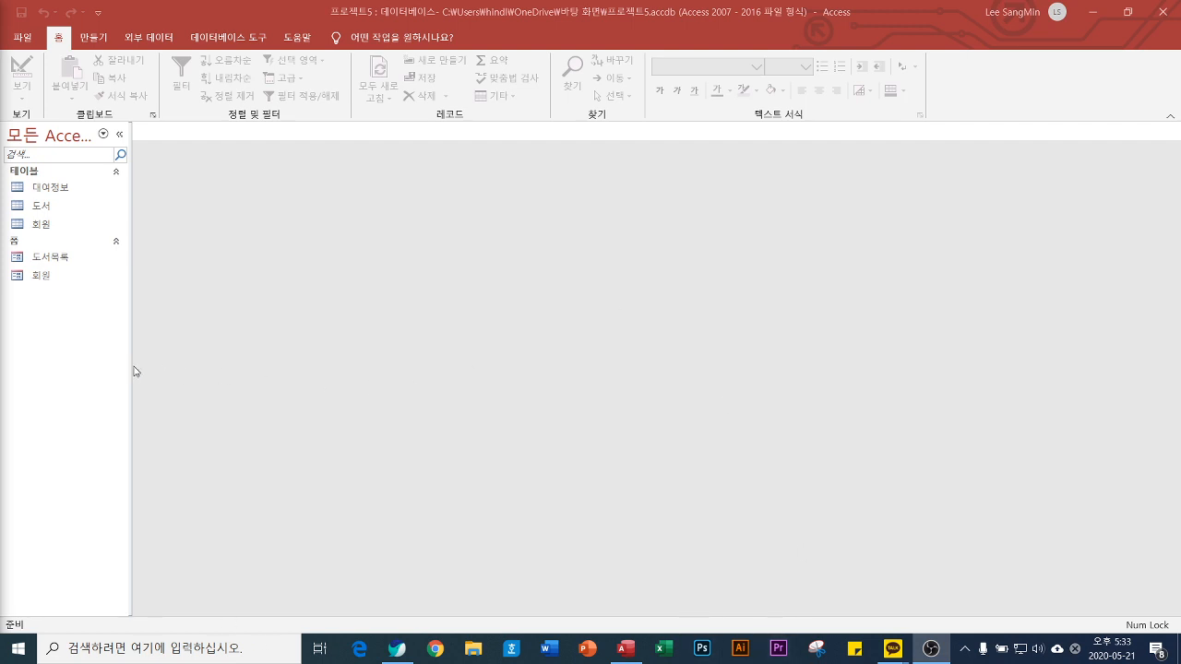
Step: Enforce referential integrity on the 회원ID relationship between the 회원 and 대여정보 tables, and save the relationship layout
left_click_drag(134, 369, 187, 369)
left_click(254, 38)
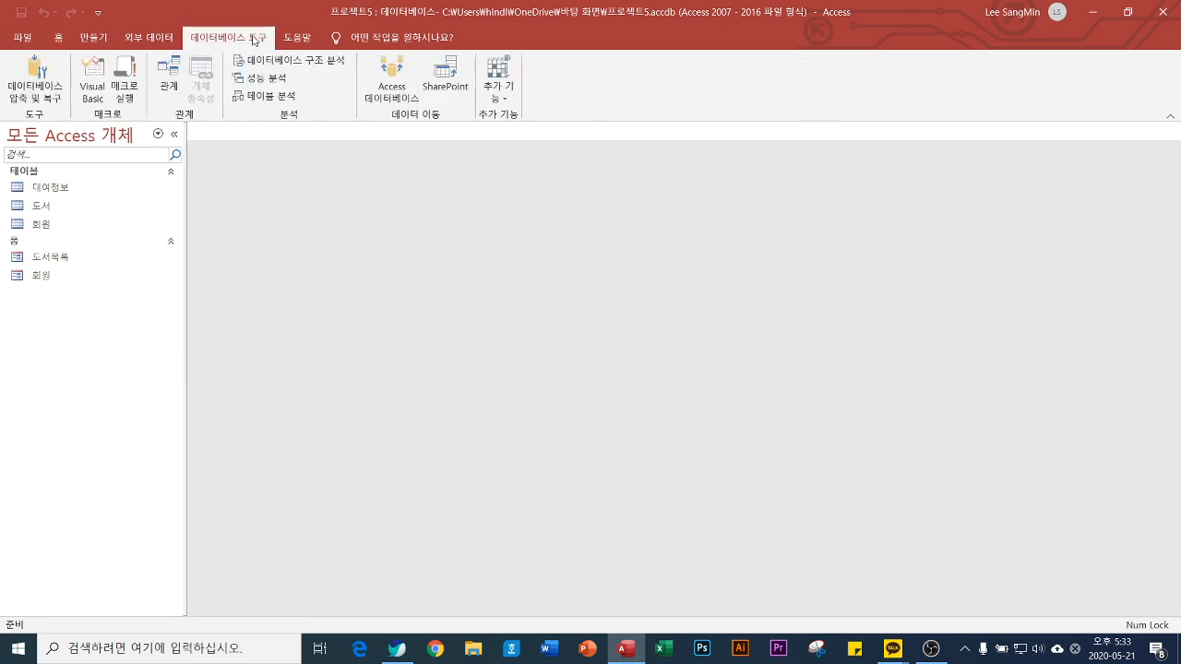
left_click(175, 87)
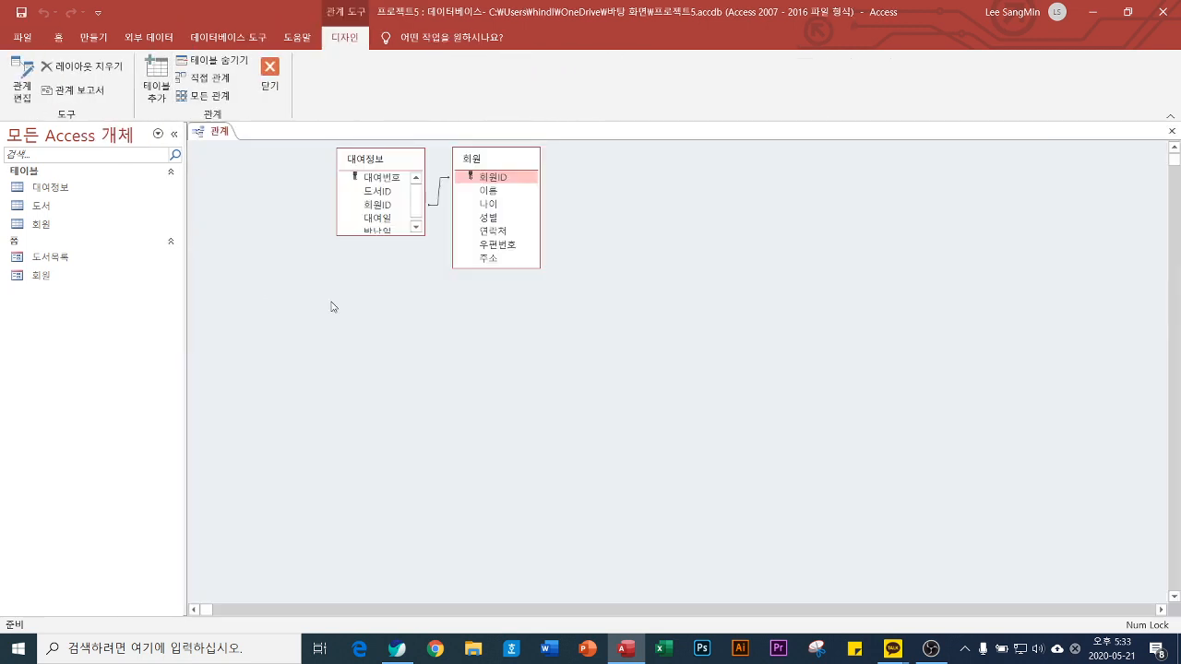
left_click_drag(526, 162, 619, 178)
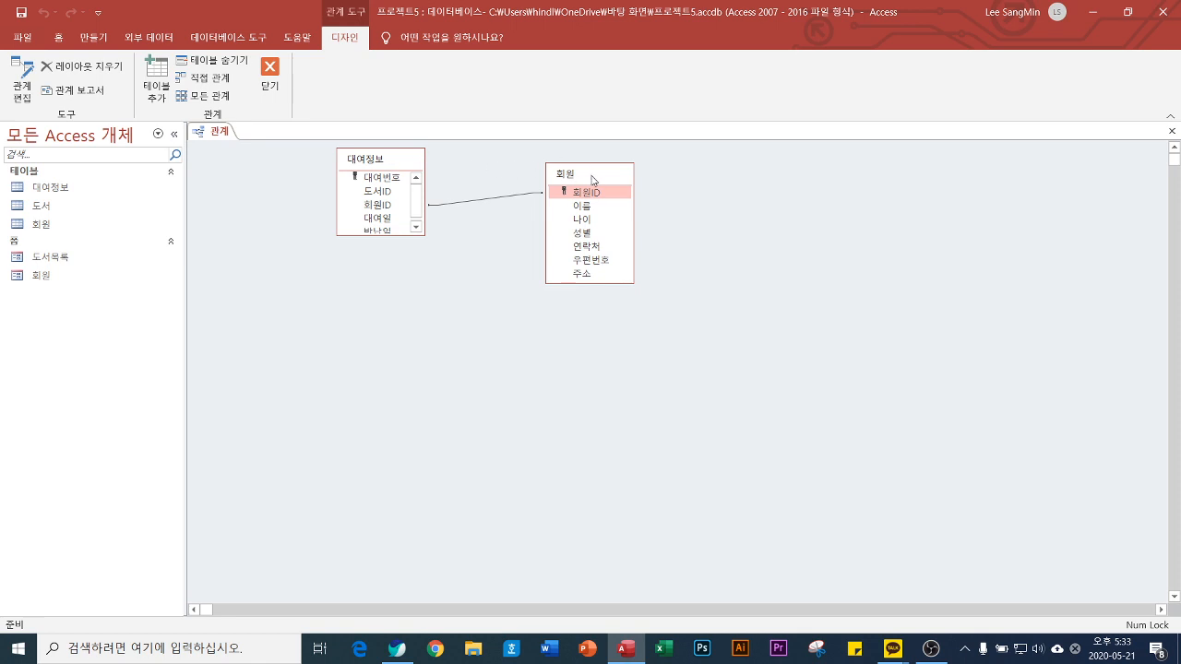
double_click(486, 198)
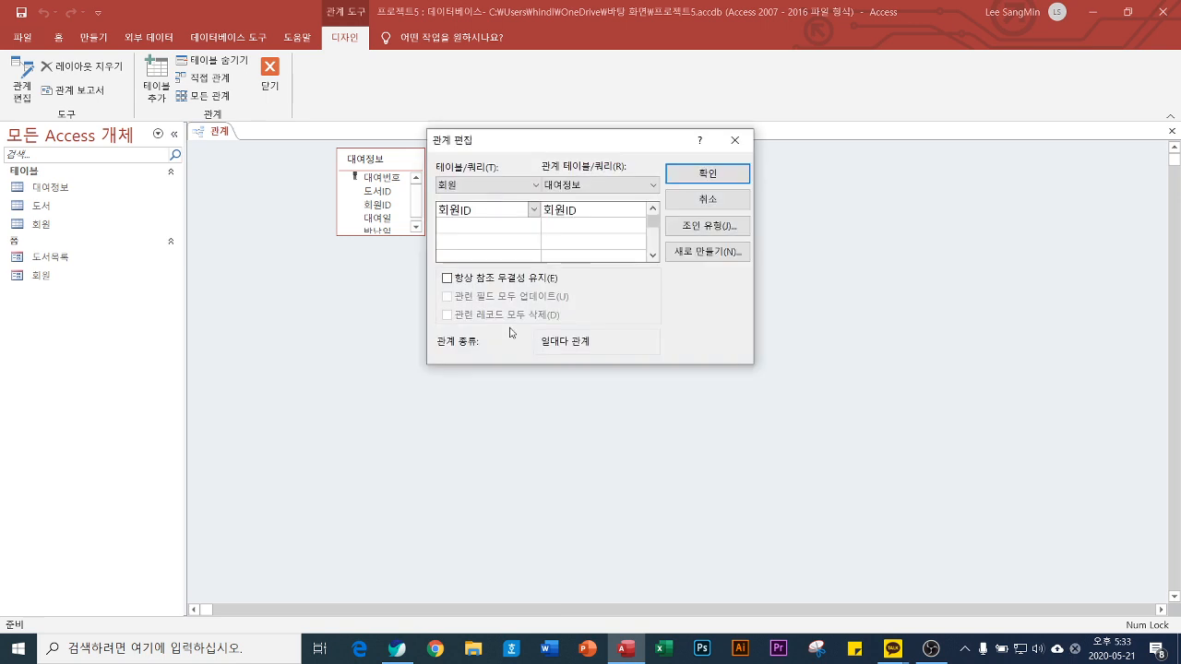
left_click(448, 279)
left_click(698, 174)
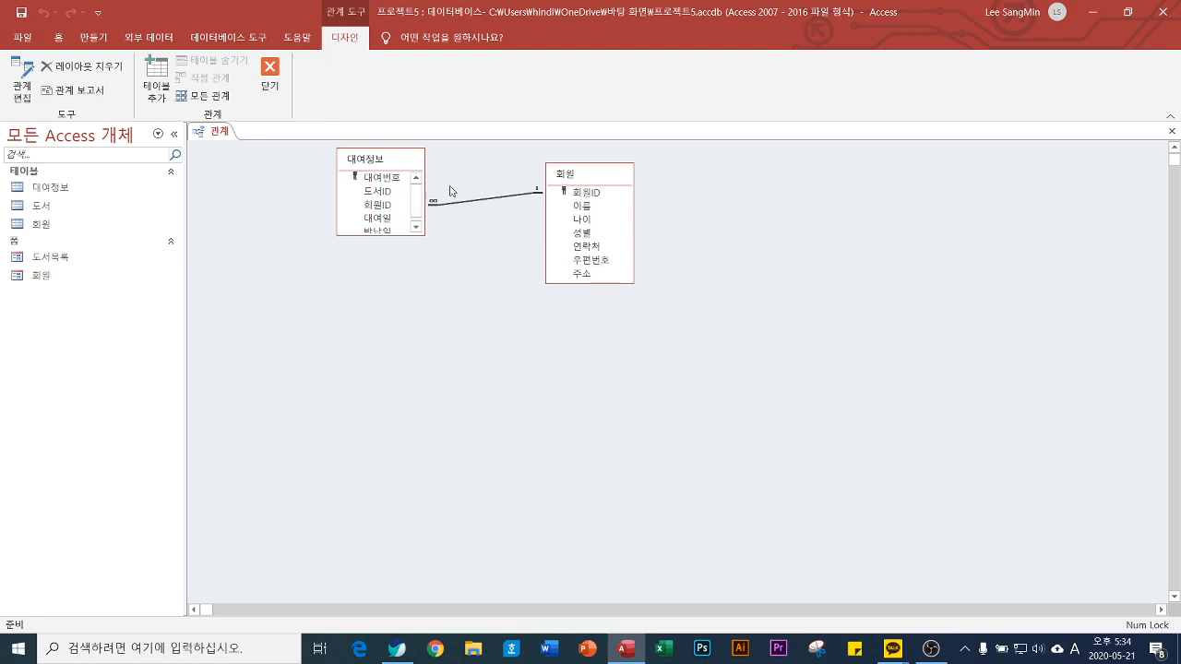
left_click(270, 70)
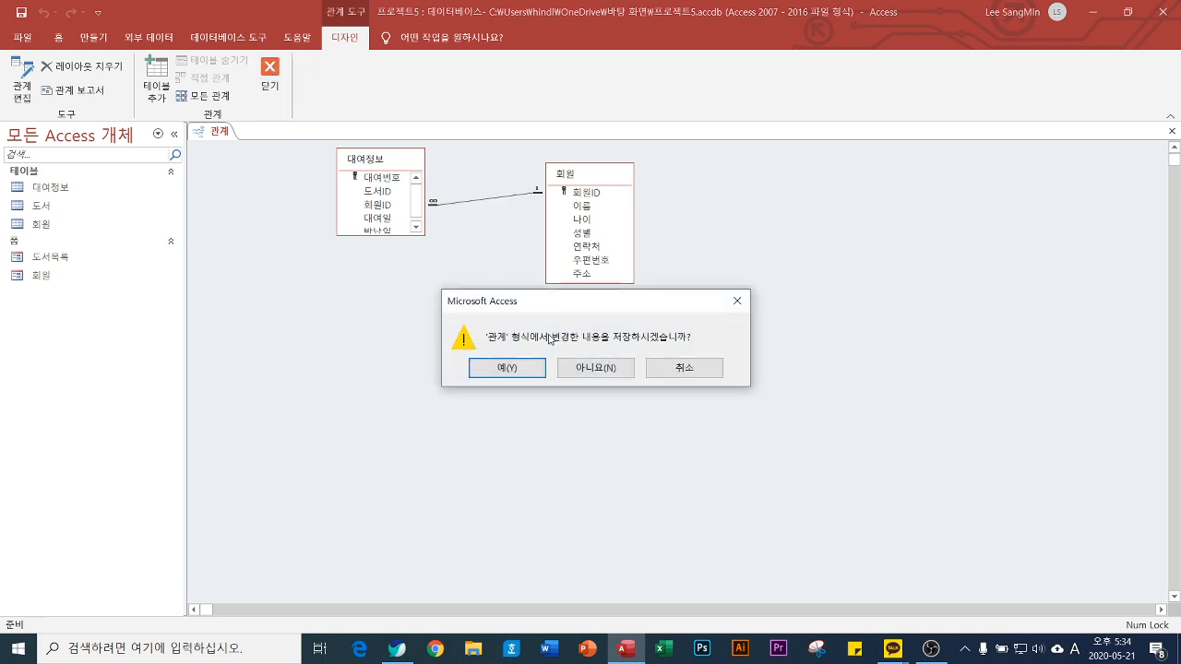
left_click(513, 368)
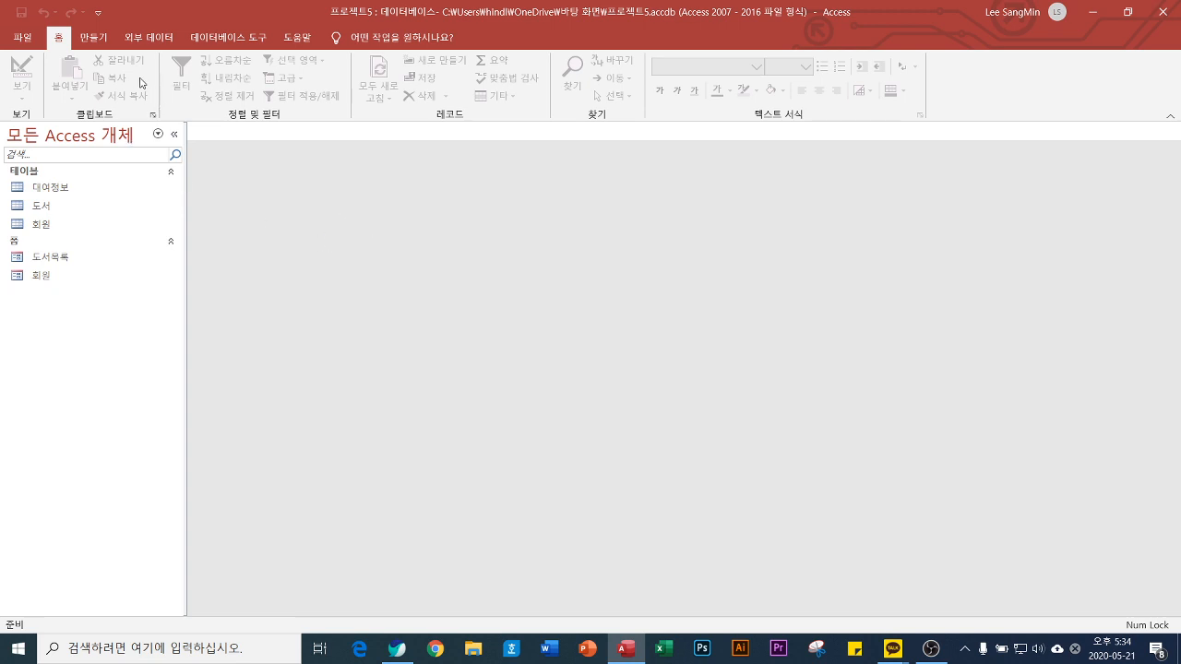
Step: Create a horizontal-tab navigation form with the 도서목록 form as the first tab and the 회원 form as the second
left_click(95, 39)
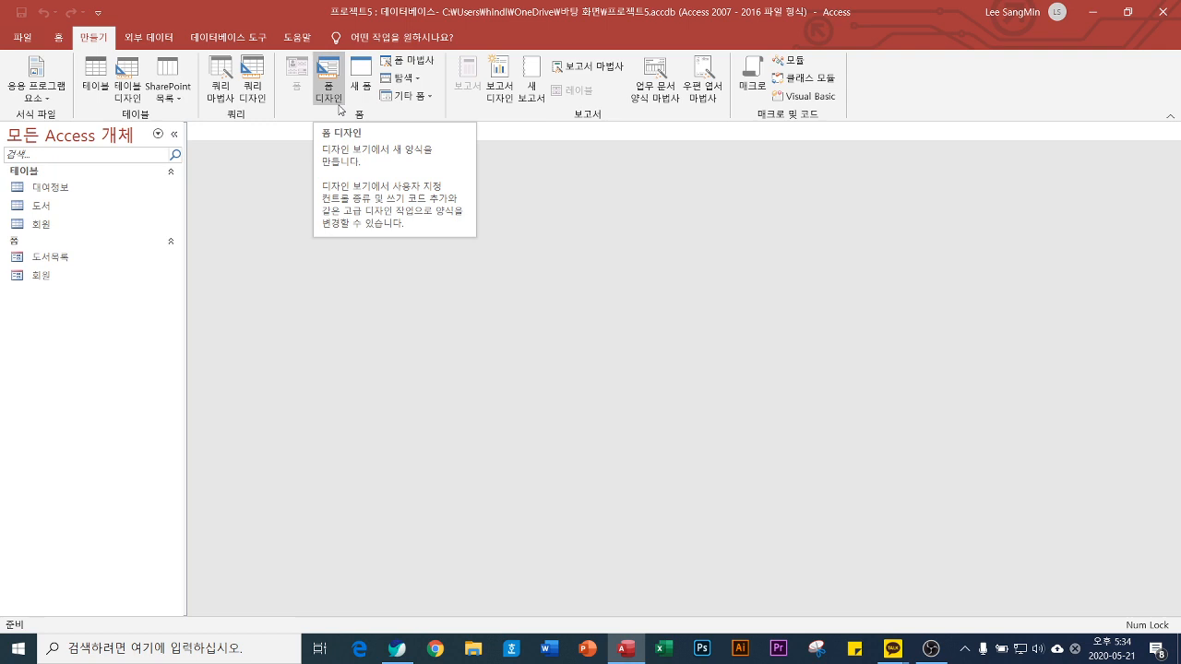
left_click(414, 80)
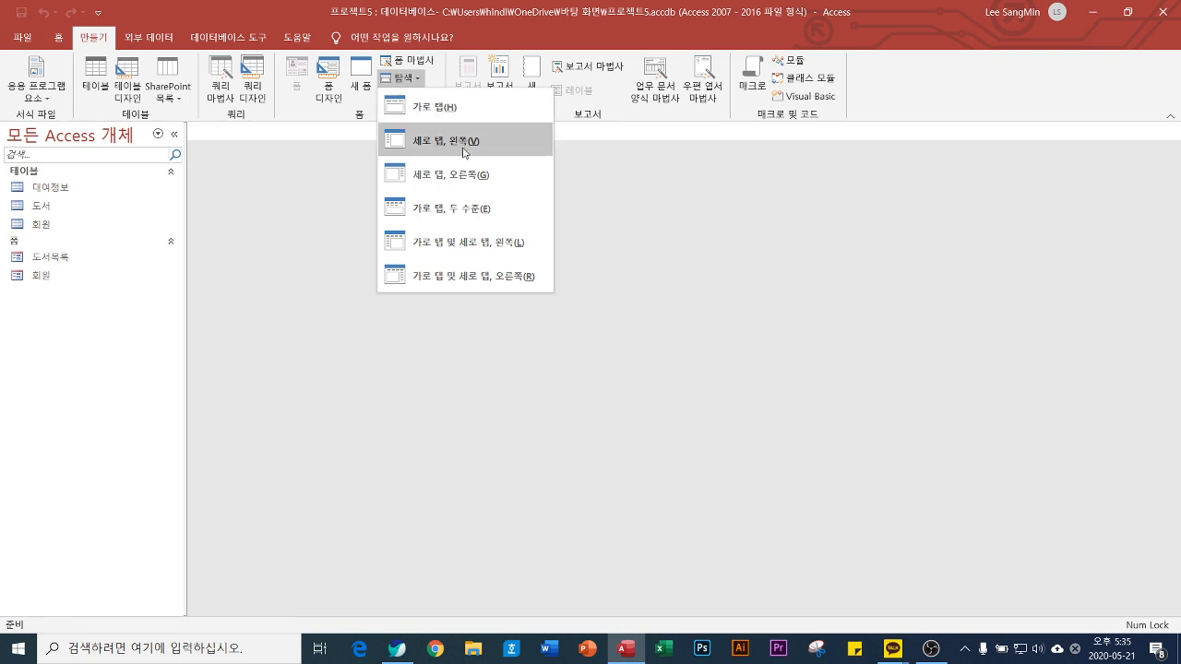
left_click(450, 108)
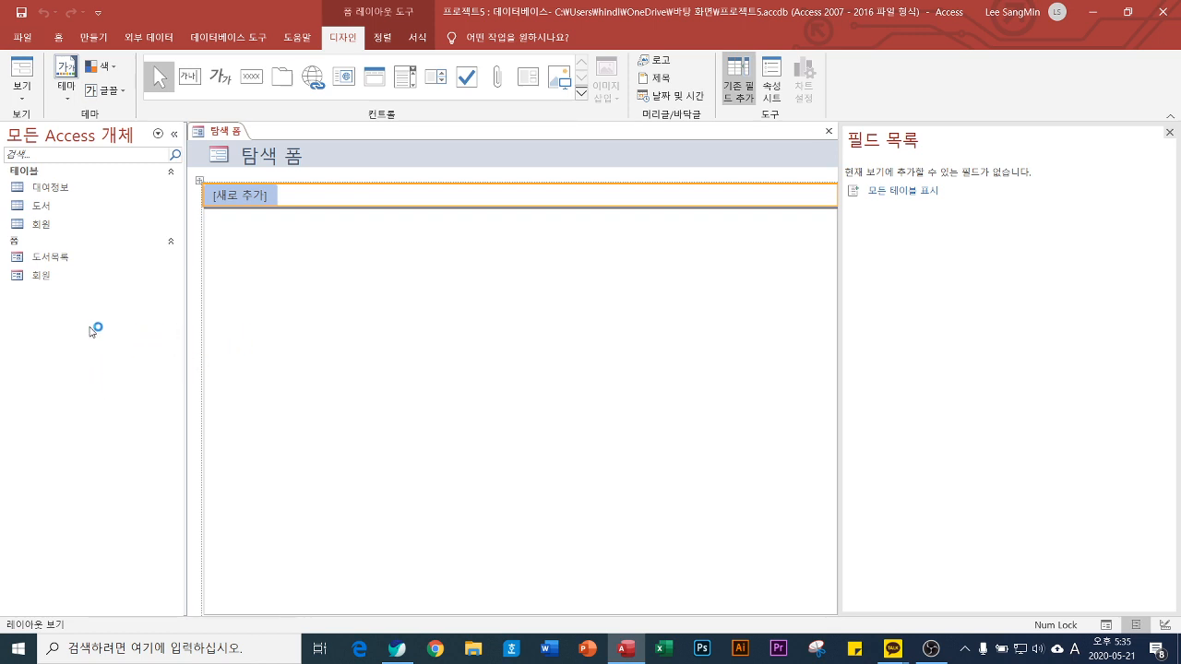
left_click_drag(54, 266, 246, 201)
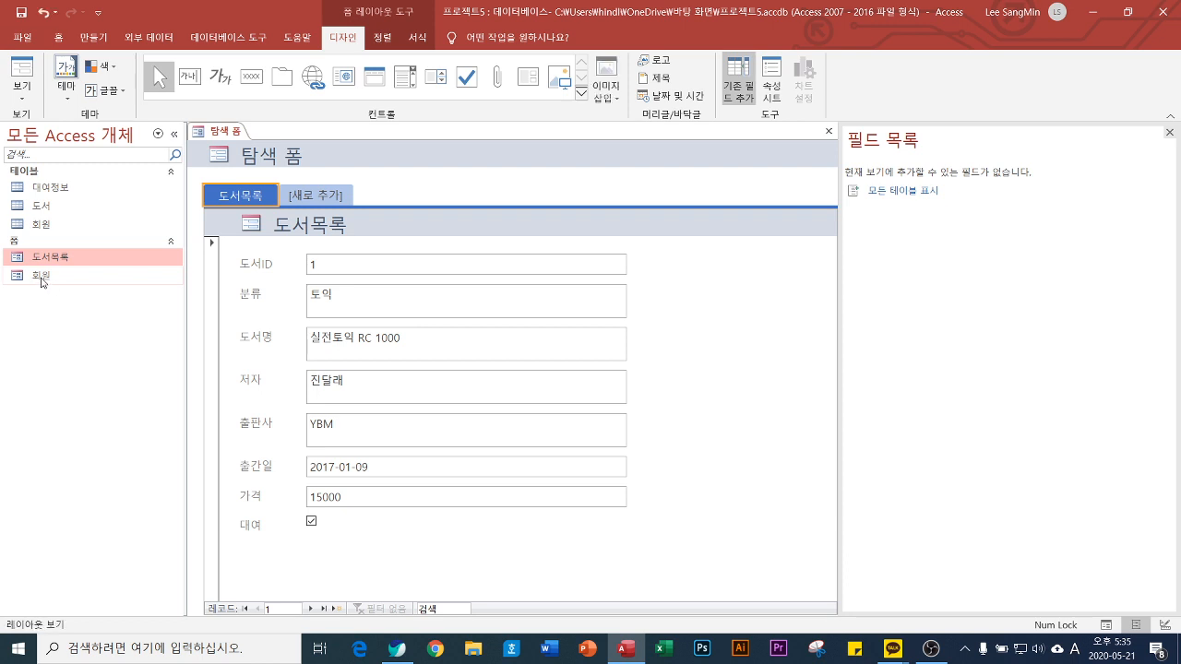
left_click_drag(44, 277, 251, 208)
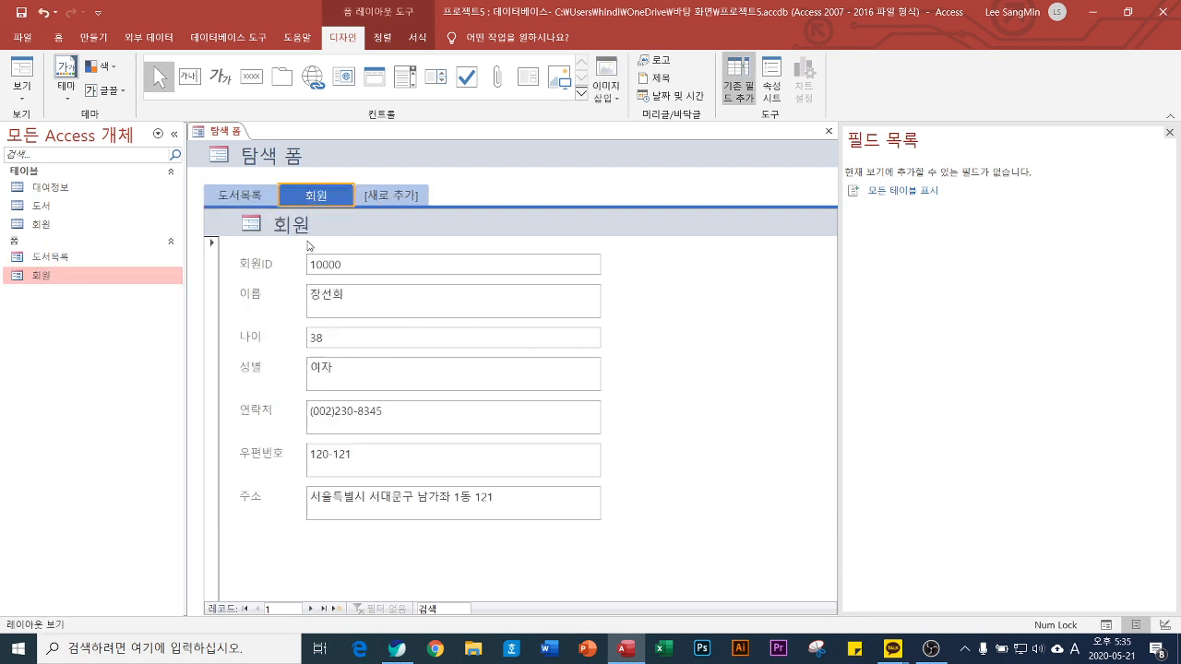
left_click(251, 209)
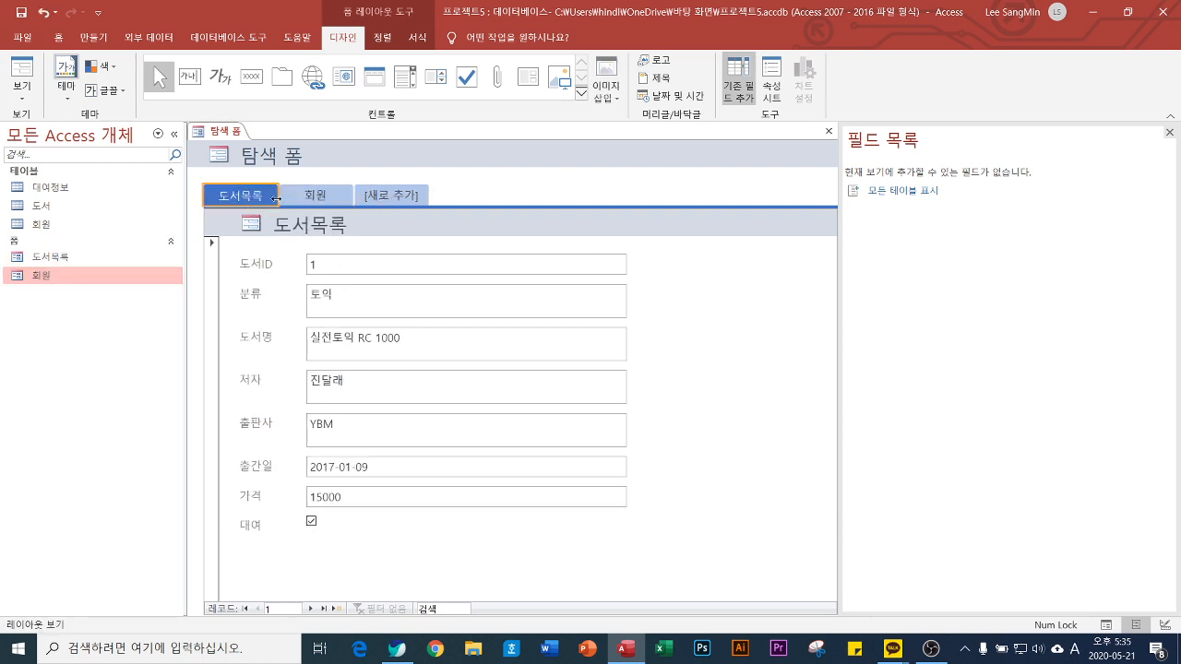
left_click(295, 199)
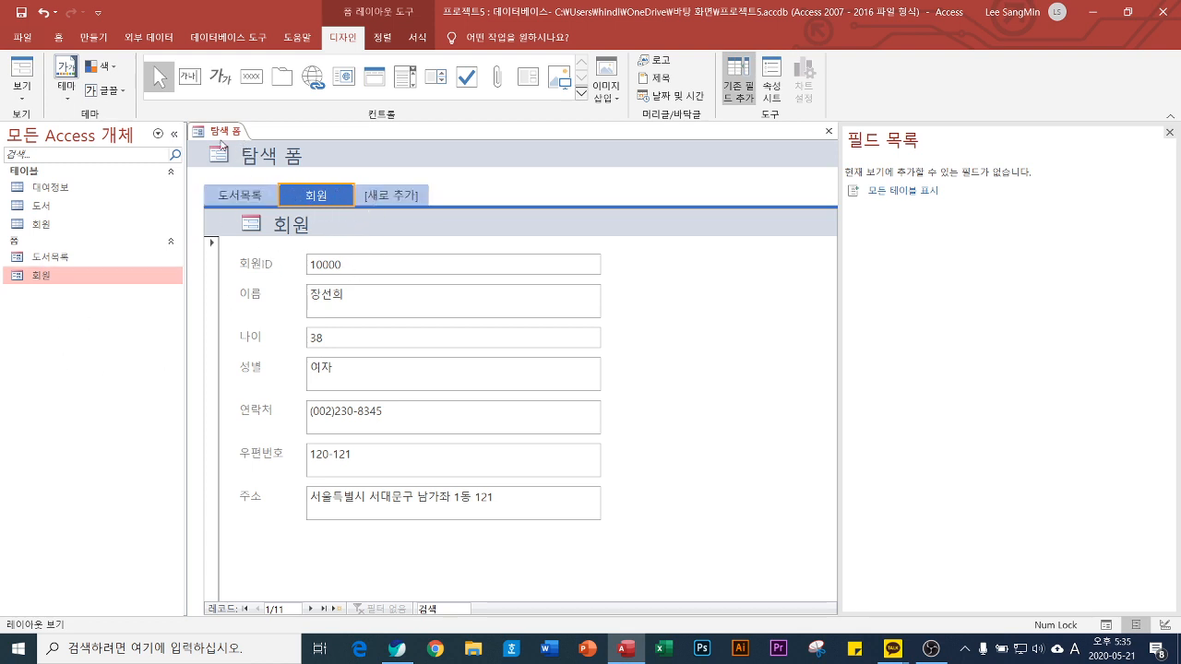
Step: Save the navigation form as 회원도서목록 and close it
right_click(221, 132)
left_click(263, 144)
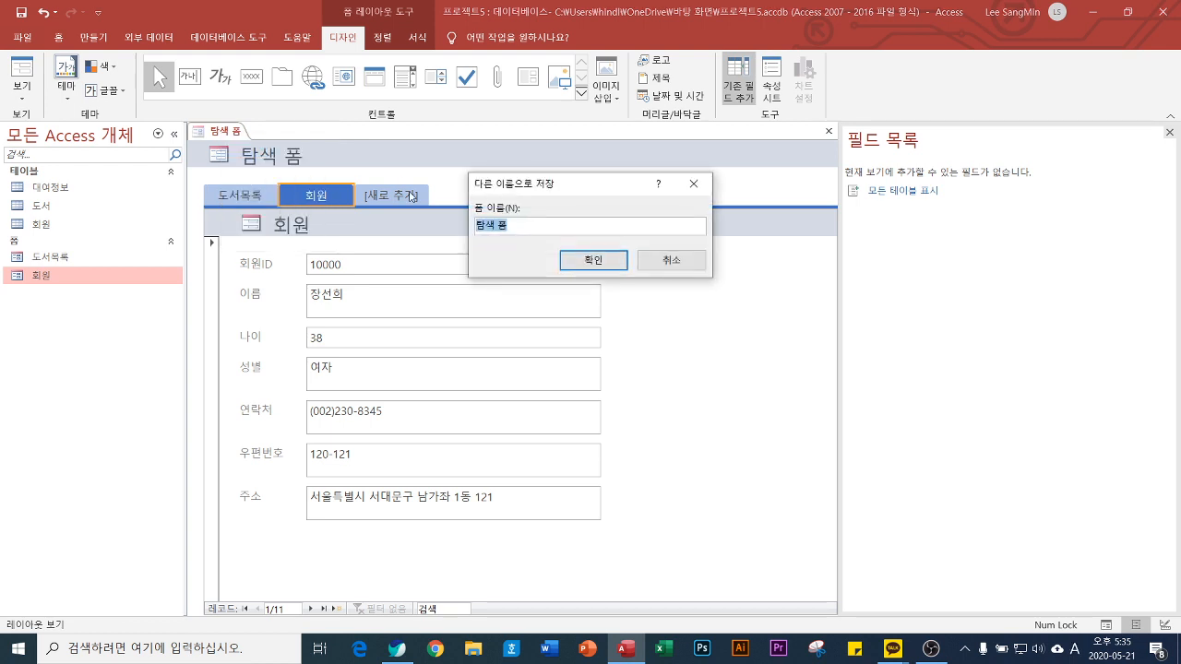
type("g")
type("회원드섬")
type("목록")
key("Return")
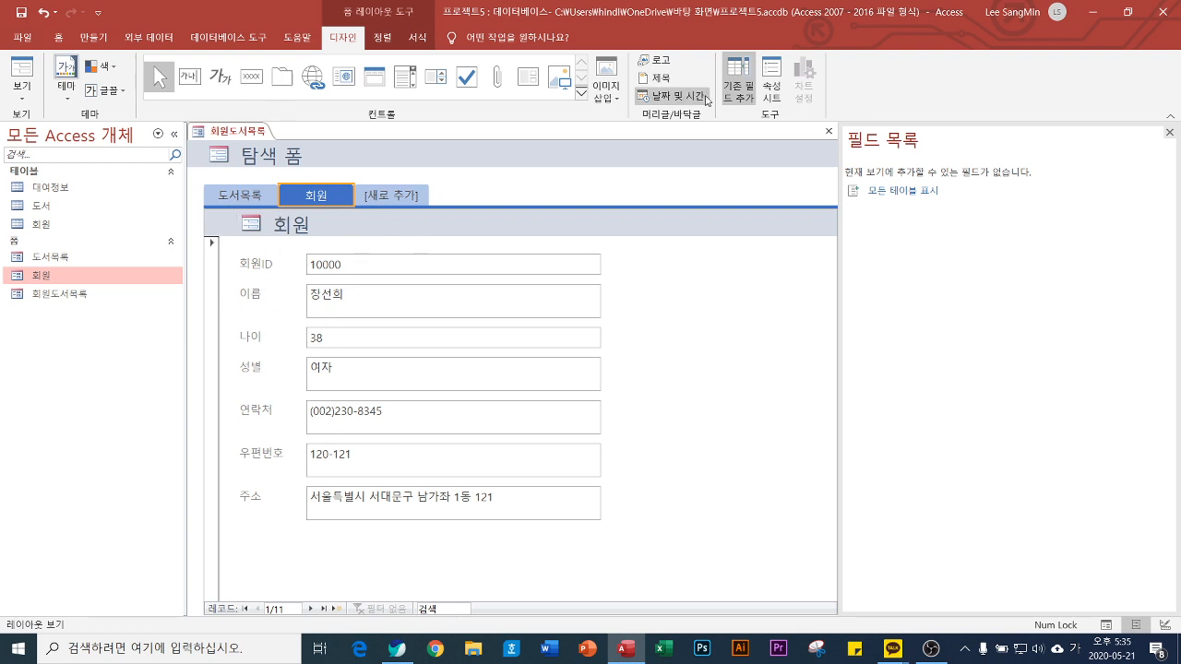
left_click(828, 131)
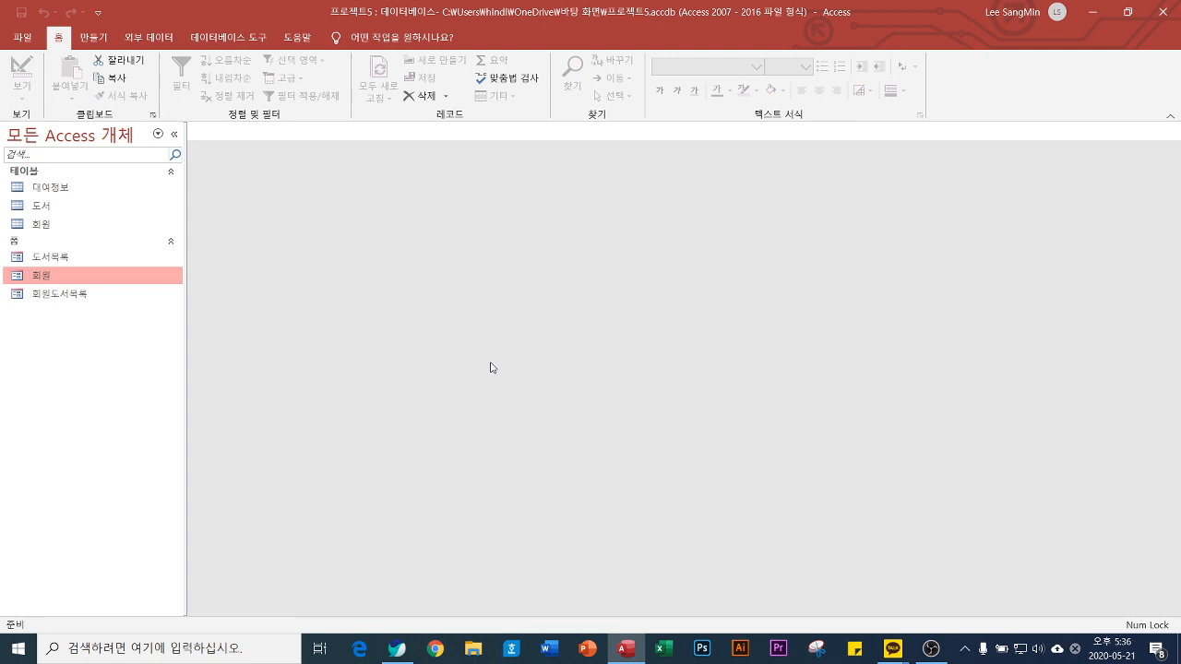
Step: Start a text file import and choose 신규회원.csv from the desktop (바탕 화면) as the source
left_click(145, 38)
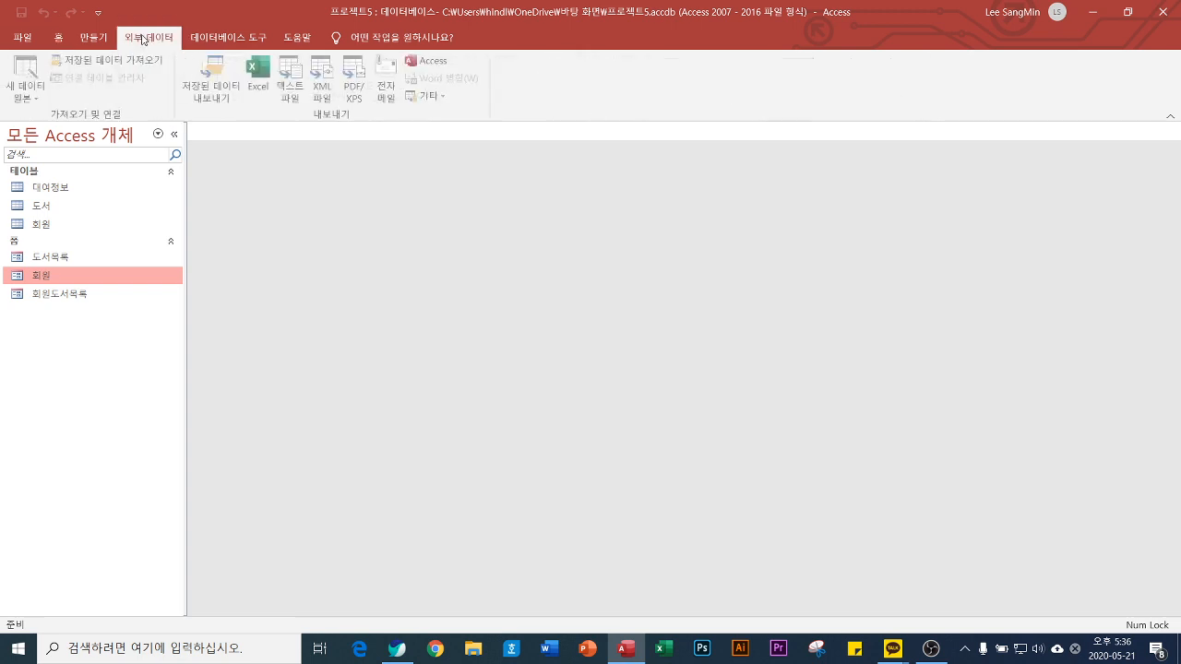
left_click(38, 105)
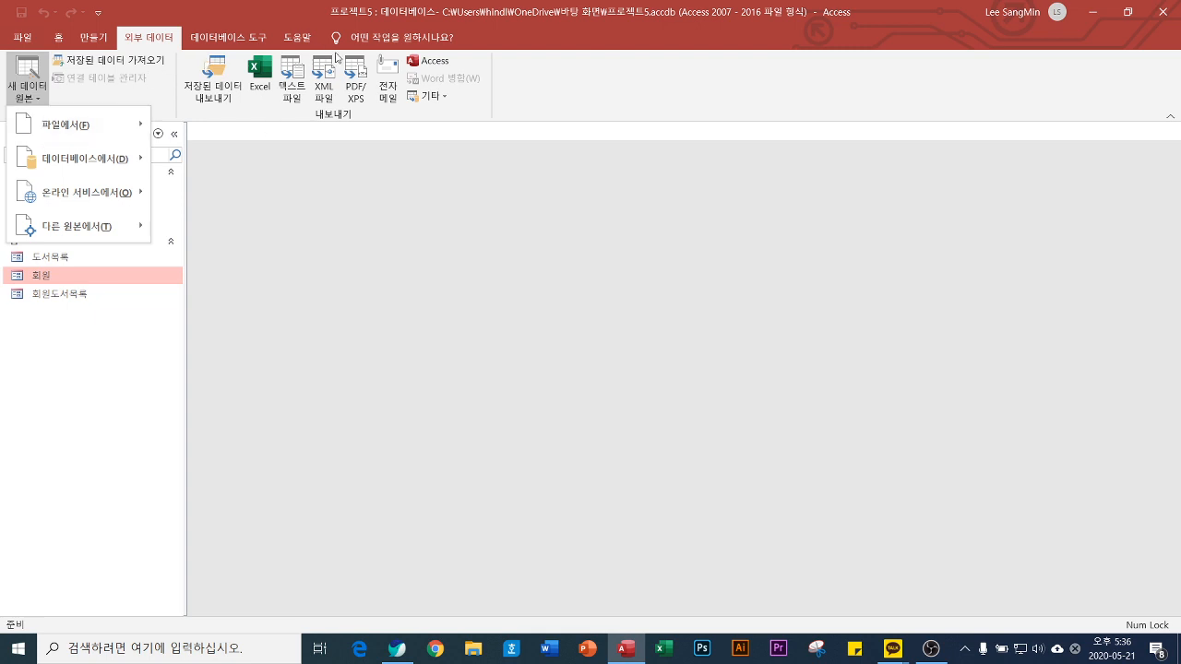
mouse_move(74, 123)
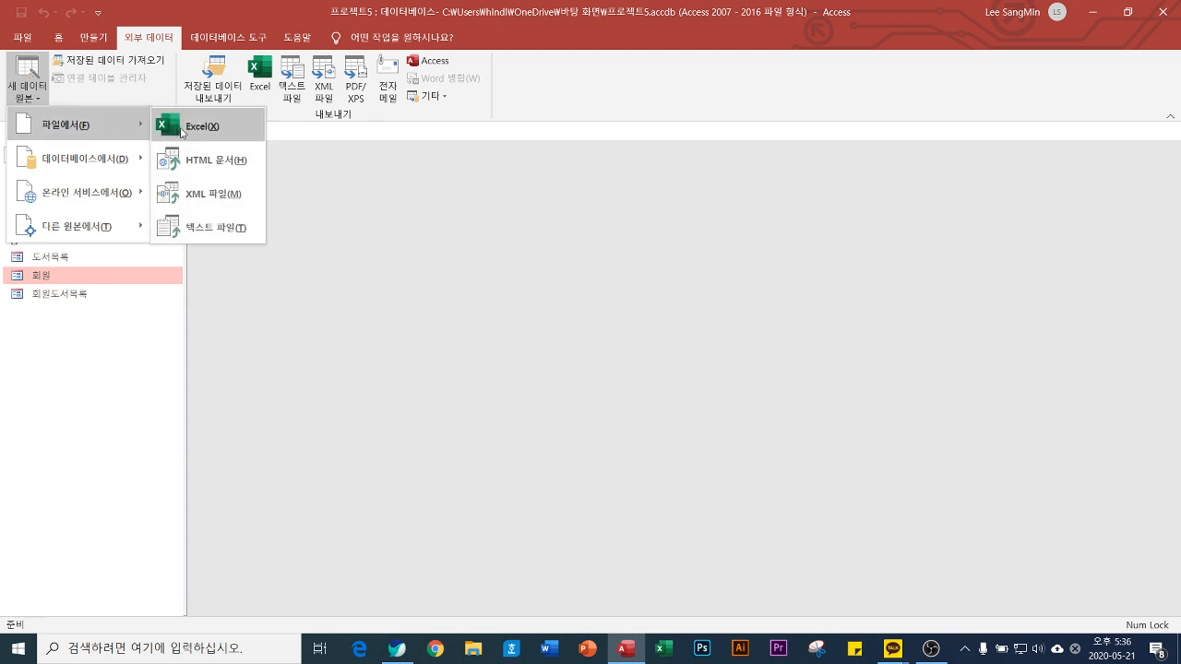
left_click(214, 230)
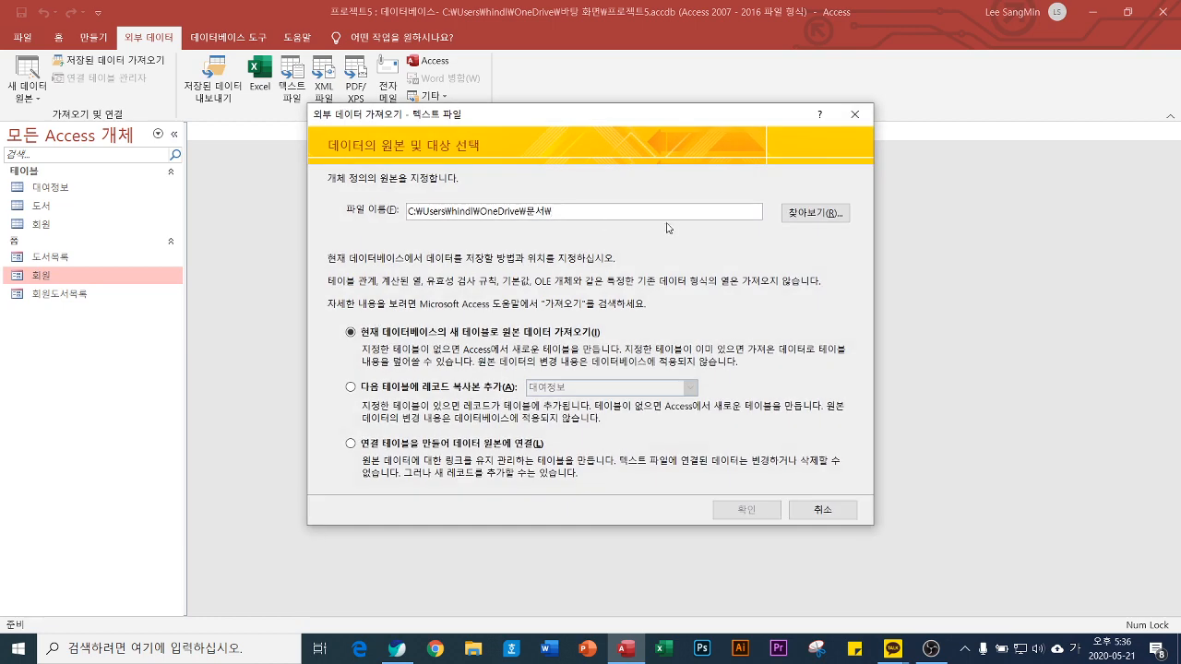
left_click(824, 214)
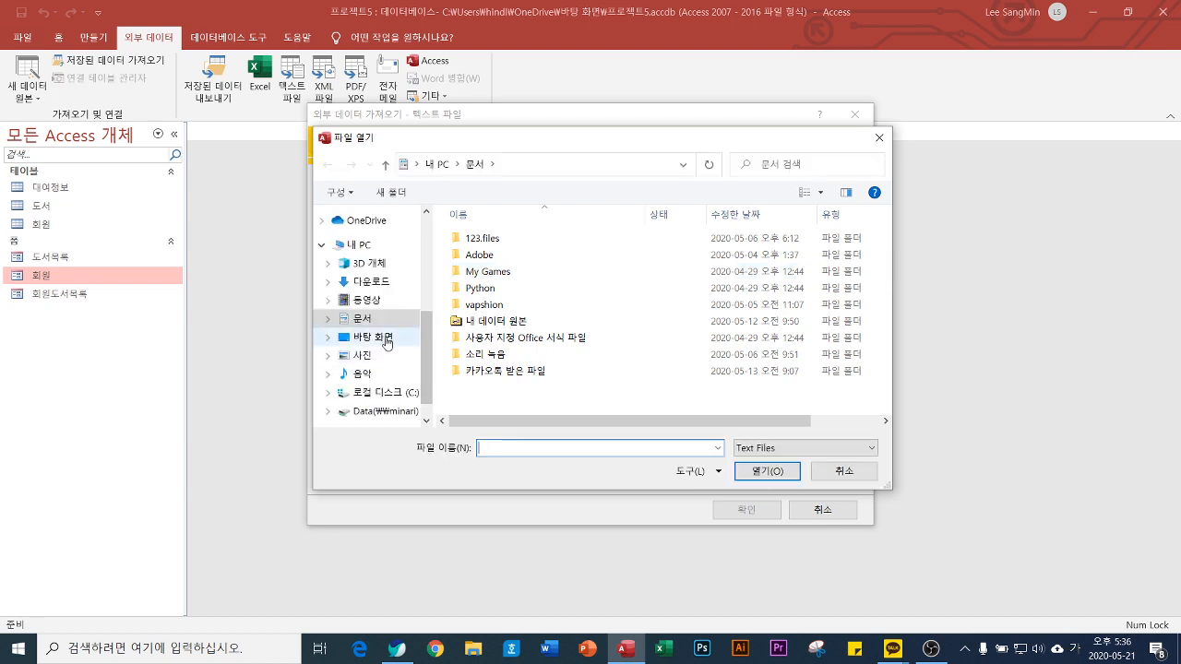
left_click(382, 339)
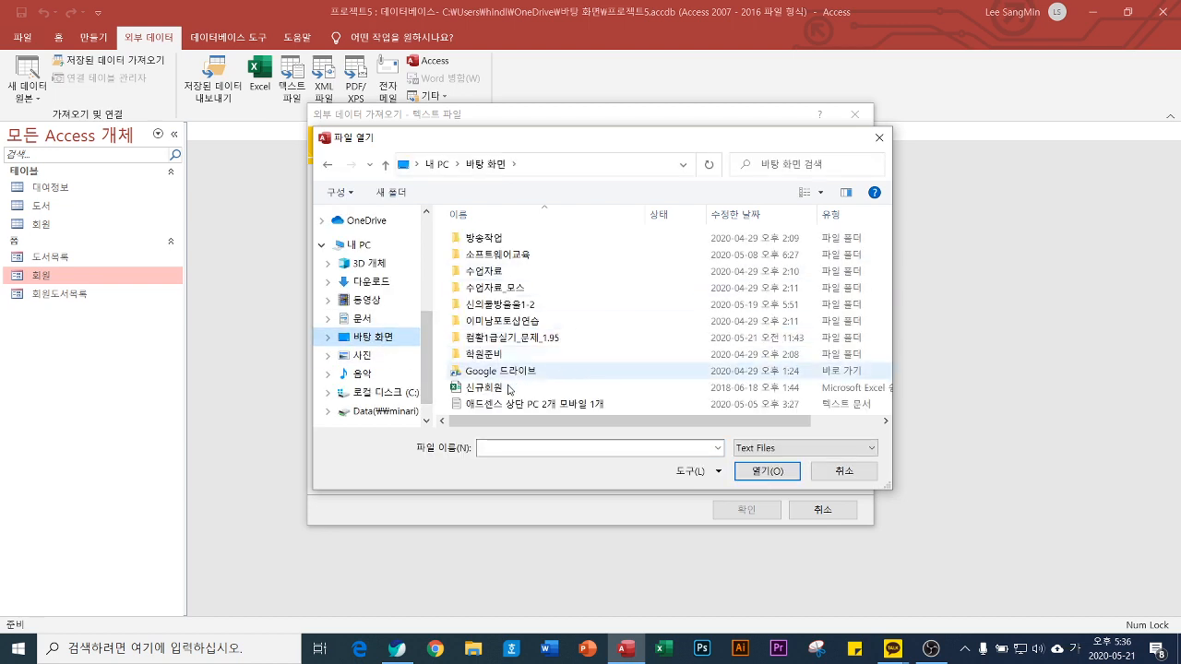
left_click(480, 389)
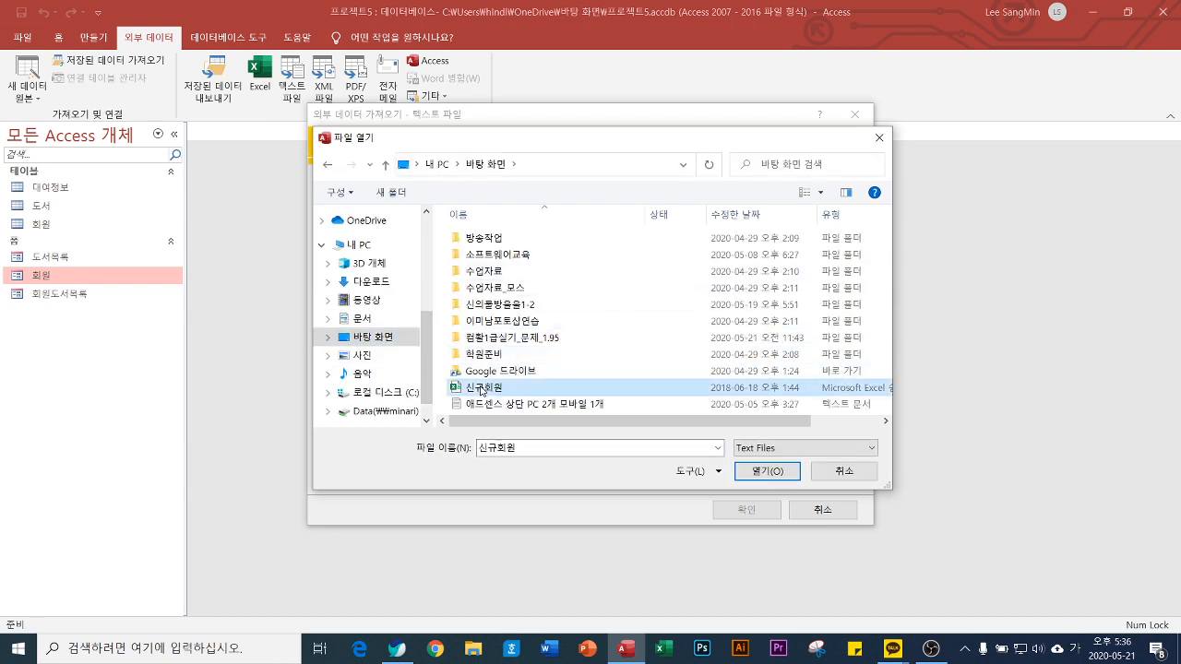
left_click(762, 476)
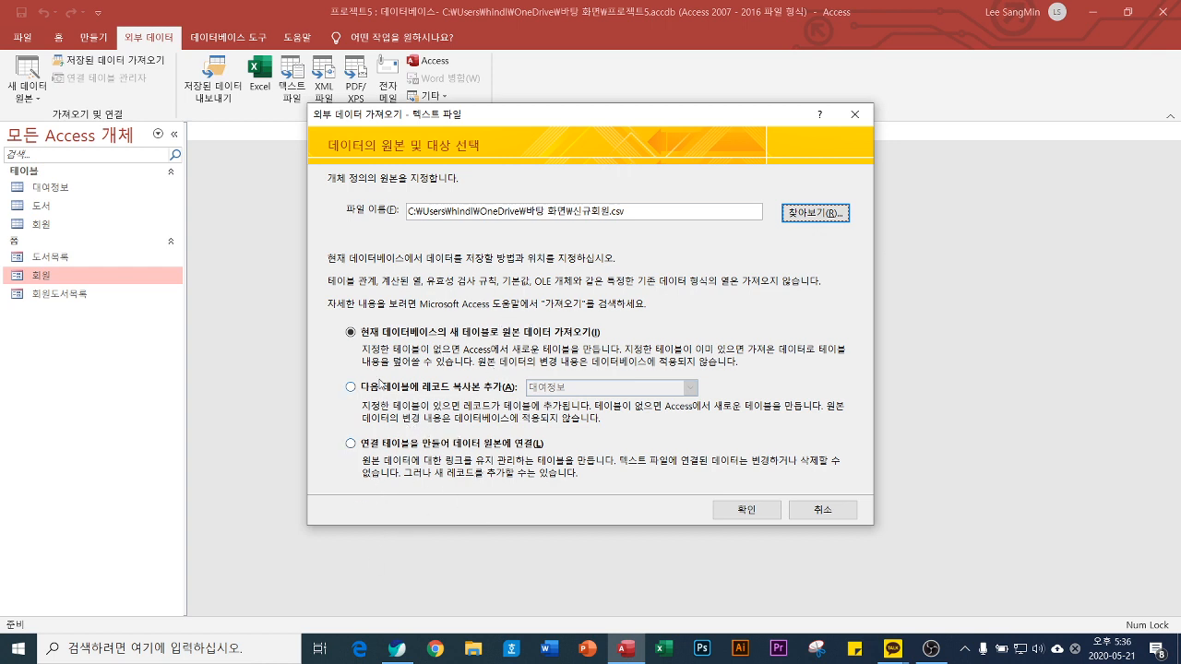
Step: Set the import to append a copy of the records to the 회원 table and proceed to the import wizard
left_click(411, 389)
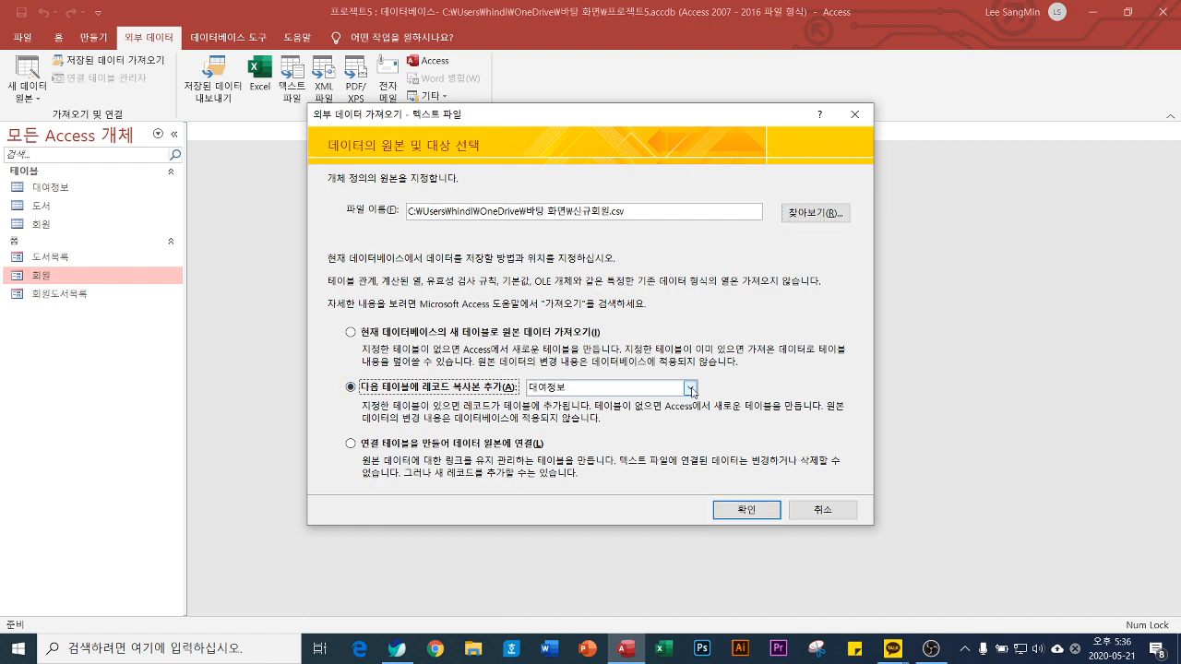
left_click(690, 388)
left_click(581, 436)
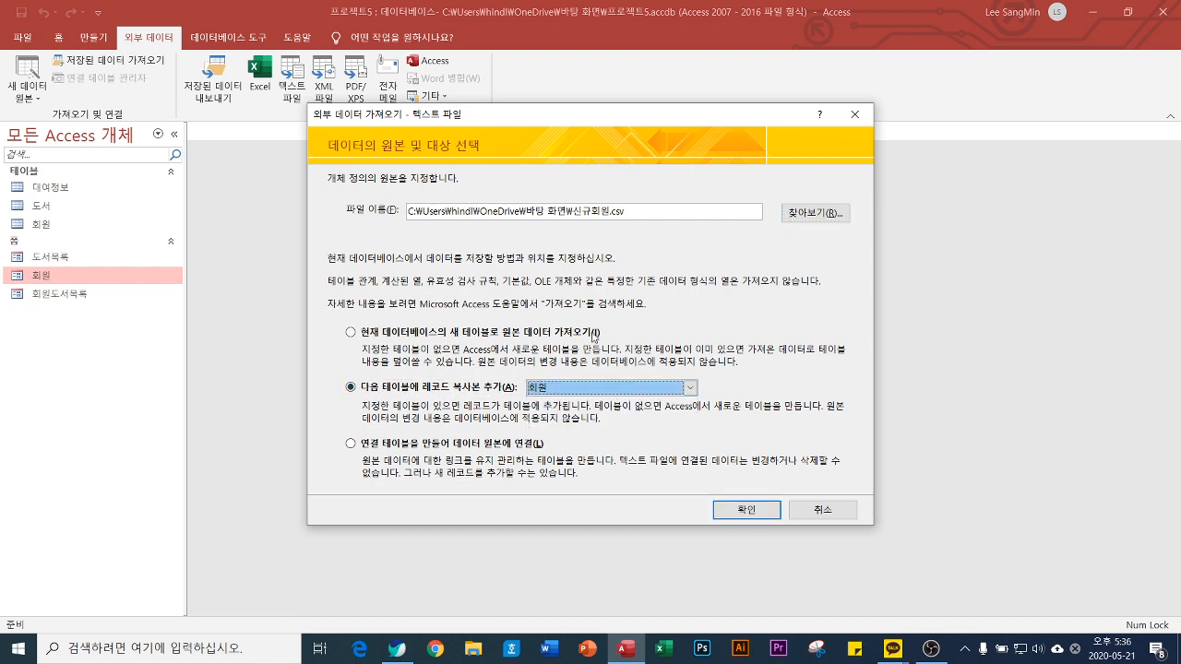
left_click(738, 505)
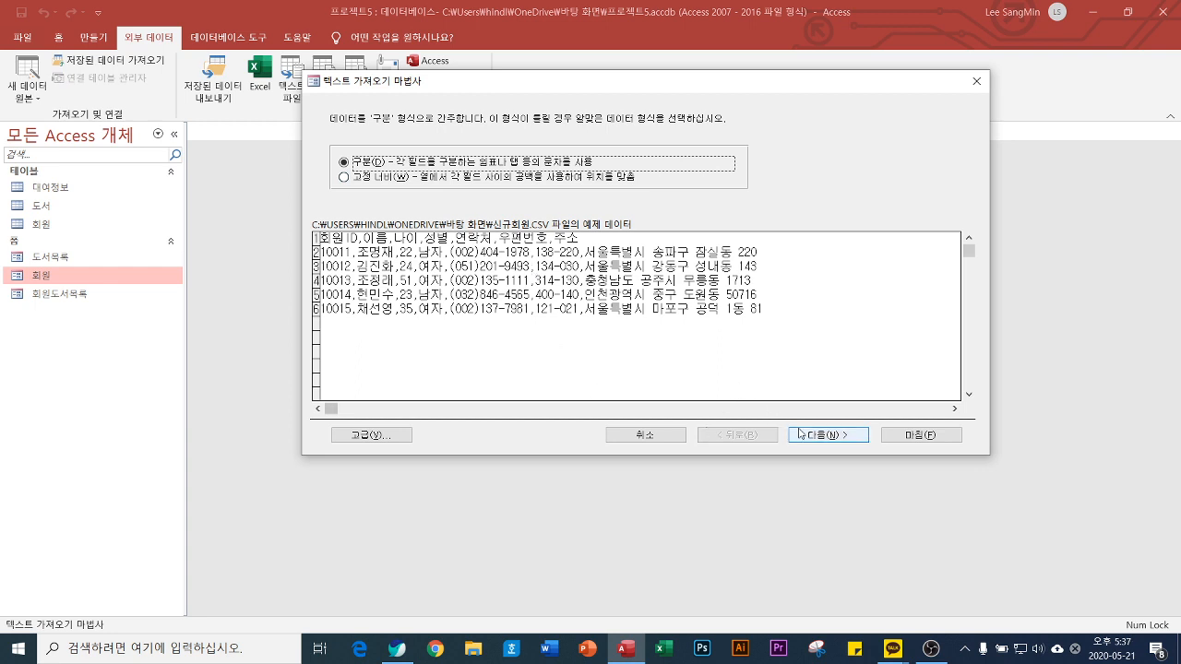
Step: Complete the comma-delimited import into 회원 with the first row as field names, without saving the import steps
left_click(825, 436)
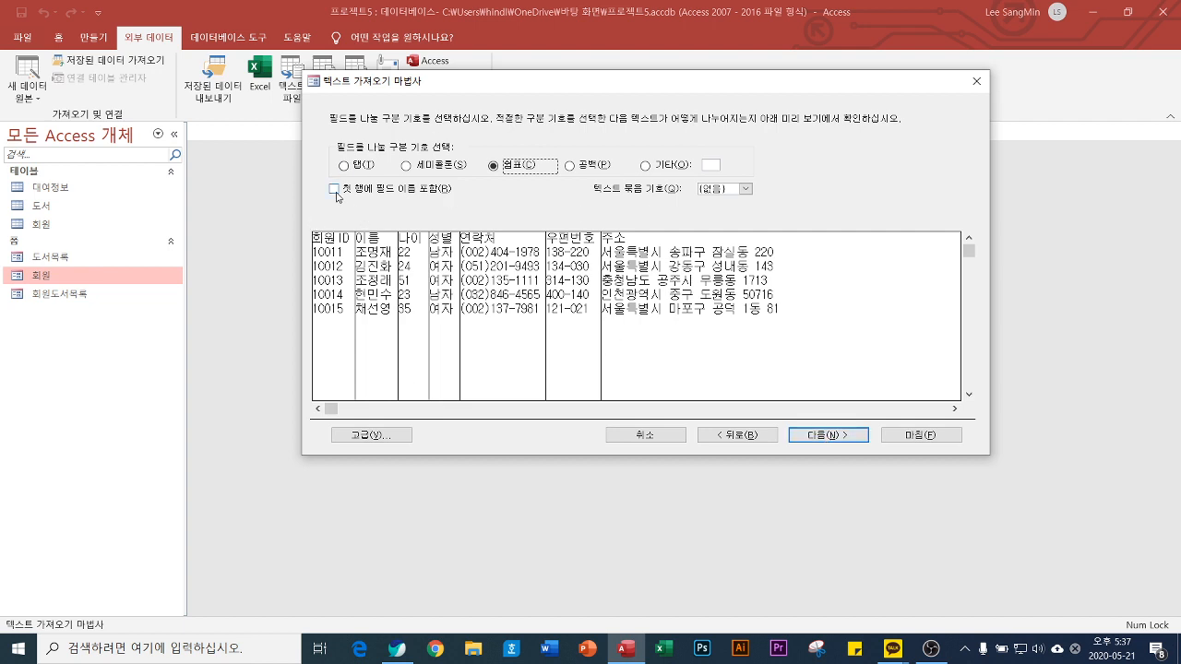
left_click(335, 189)
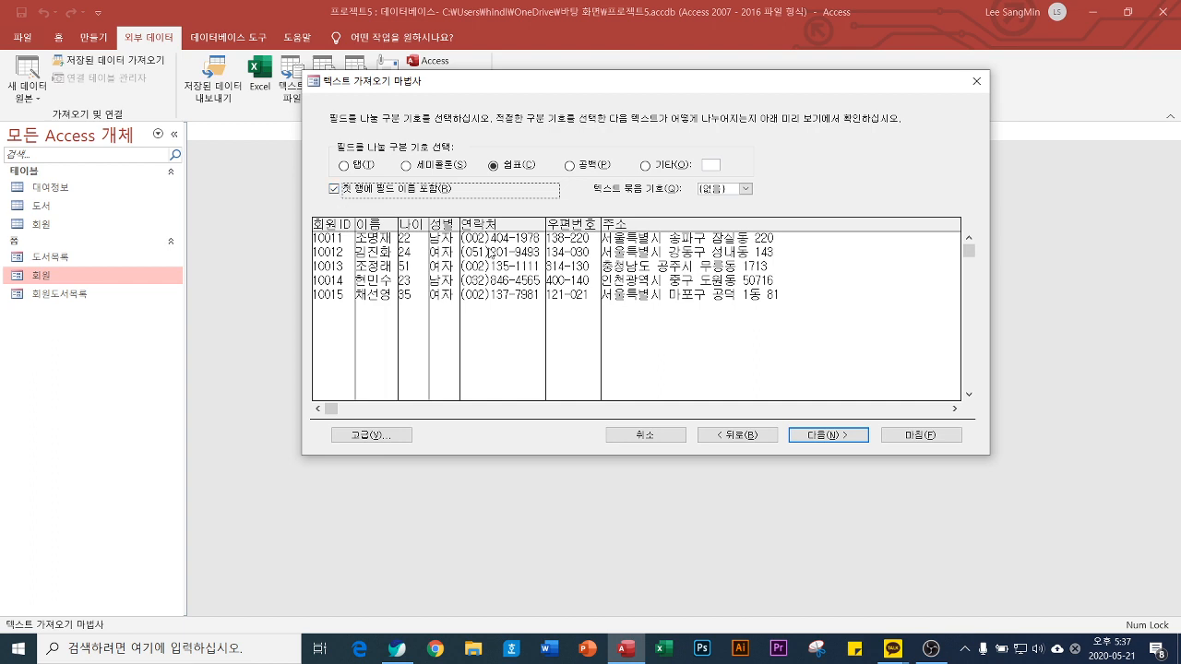
left_click(828, 434)
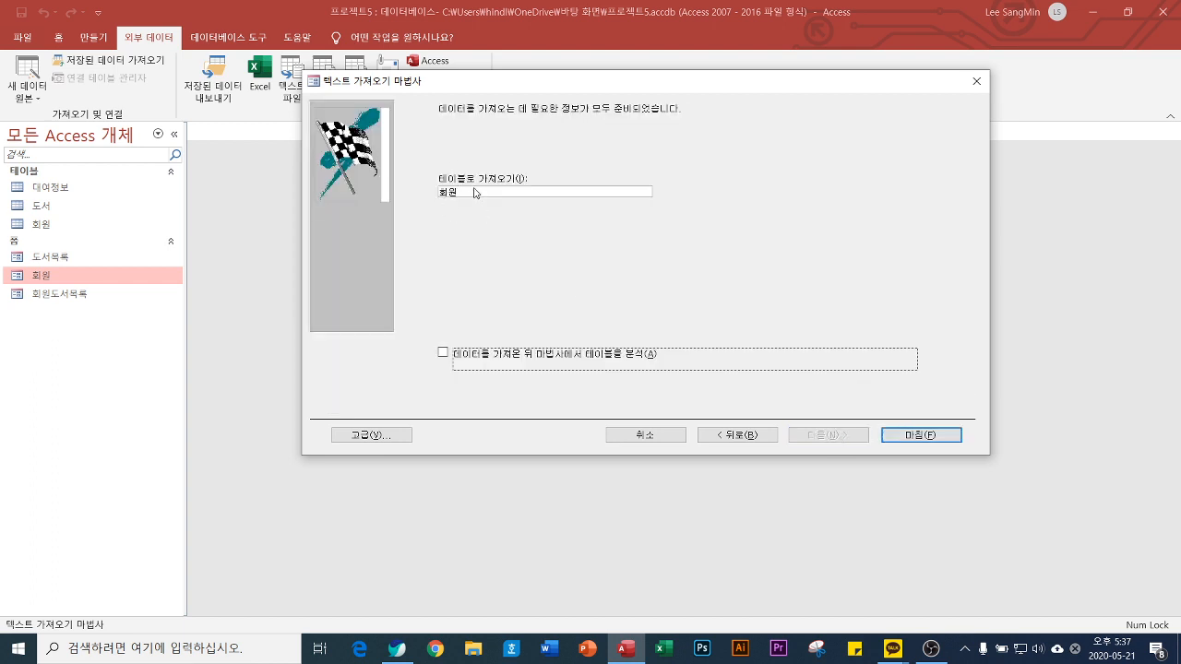
left_click(920, 433)
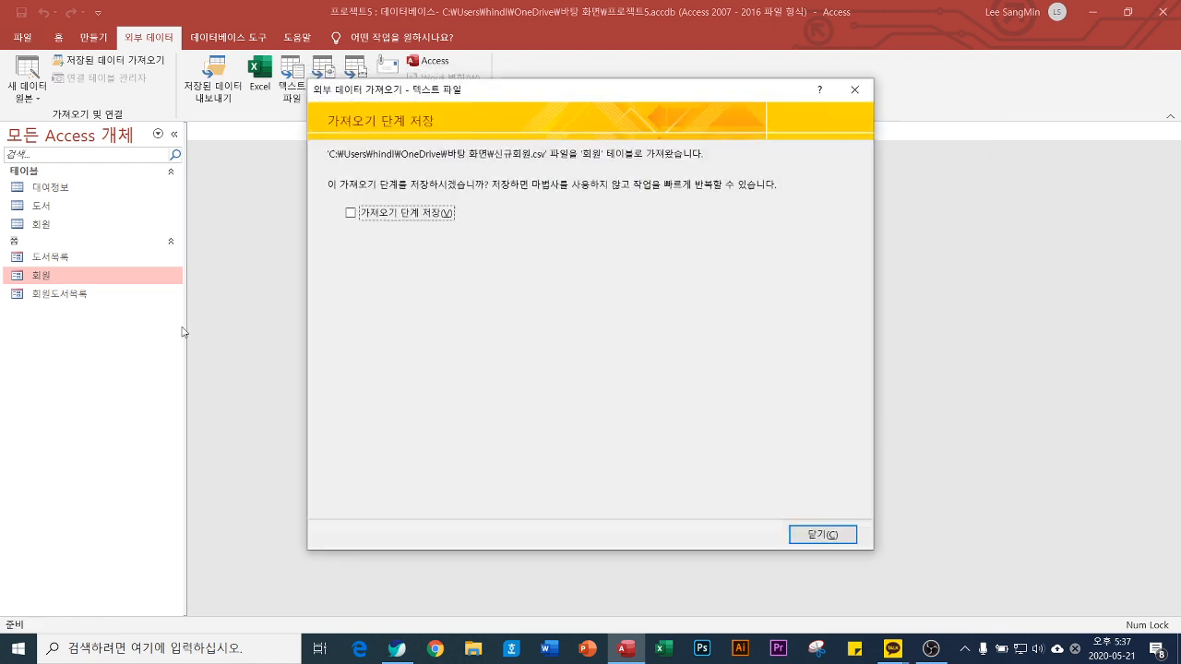
left_click(824, 537)
Step: Open the 회원 table to check for the imported member records, hide the field list, and close the table
double_click(51, 224)
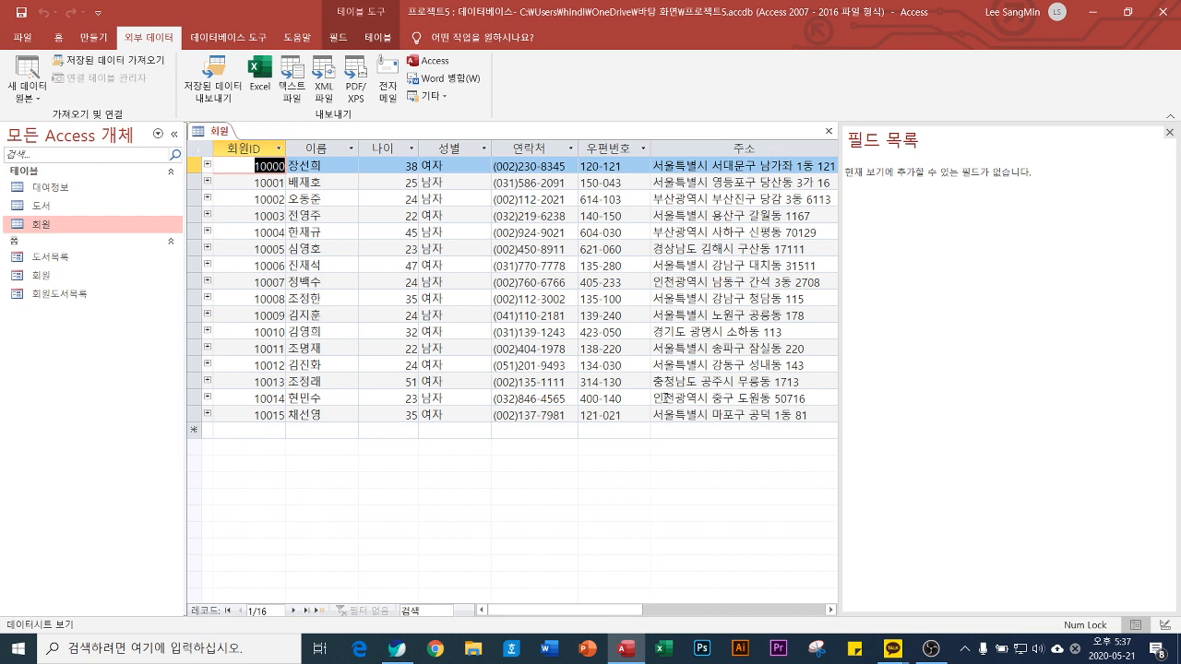
left_click(1168, 133)
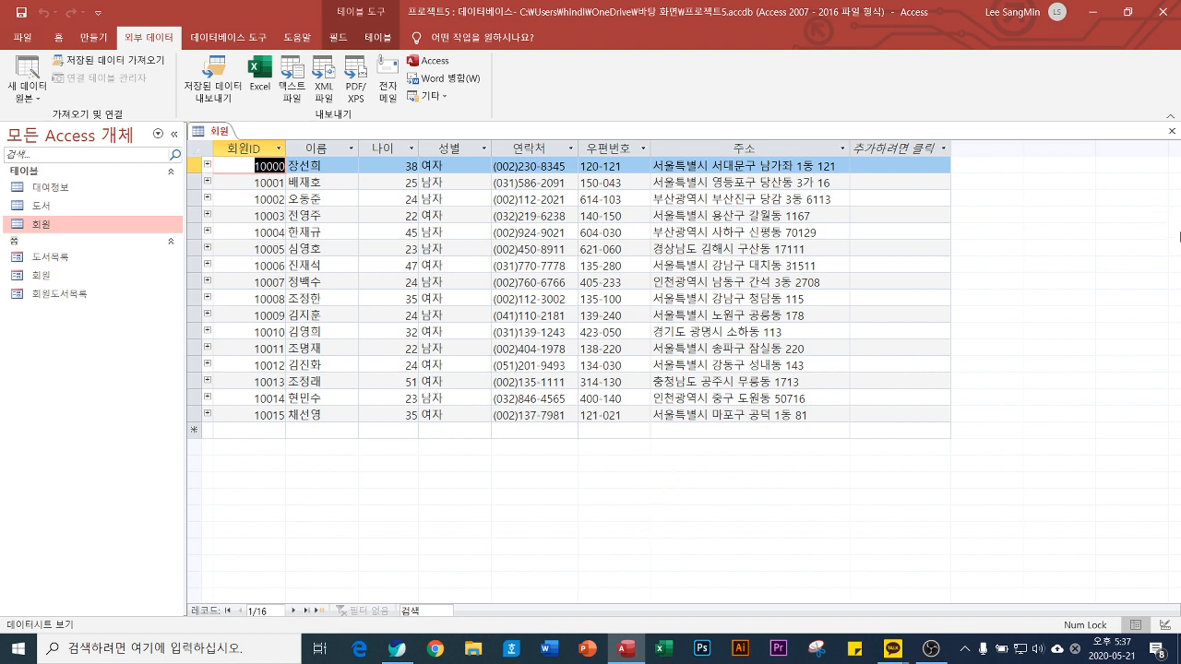
left_click(1172, 131)
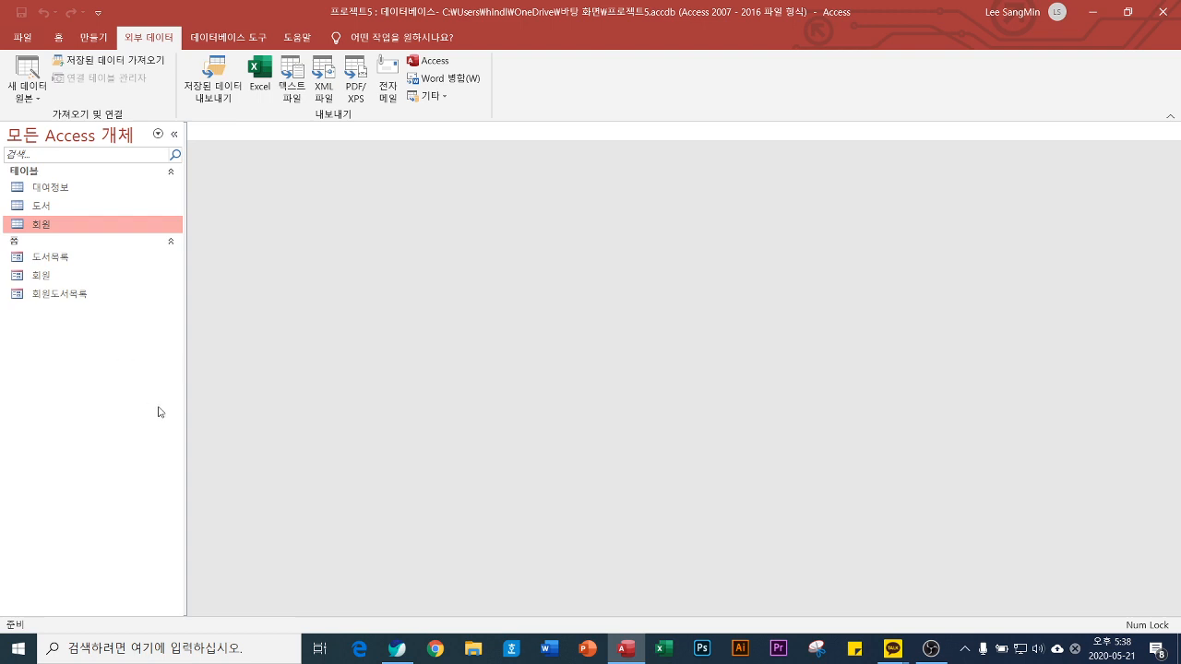
Step: Open the 회원 form and switch it to design view
left_click(45, 280)
right_click(45, 280)
left_click(57, 285)
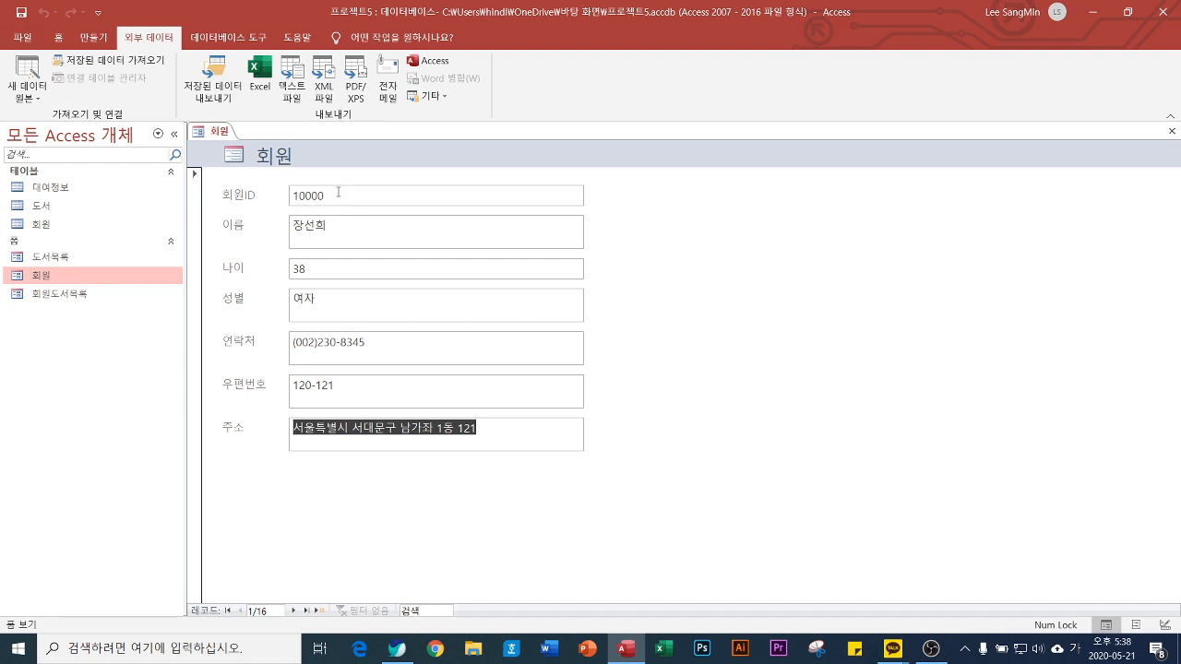
right_click(218, 131)
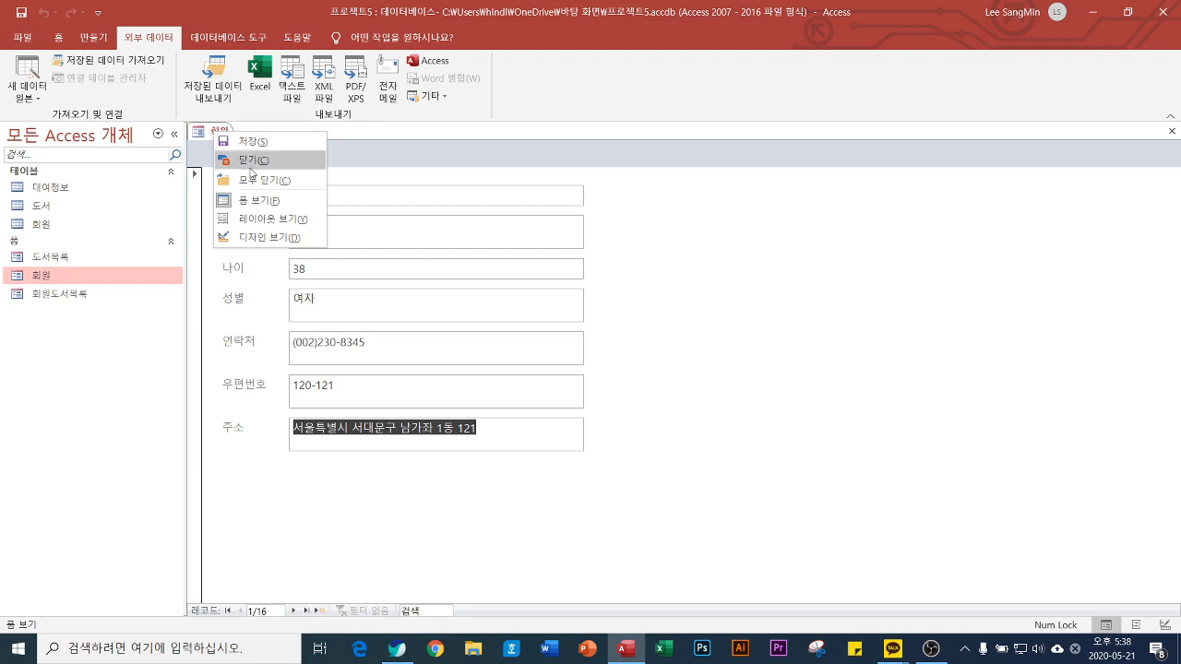
left_click(266, 238)
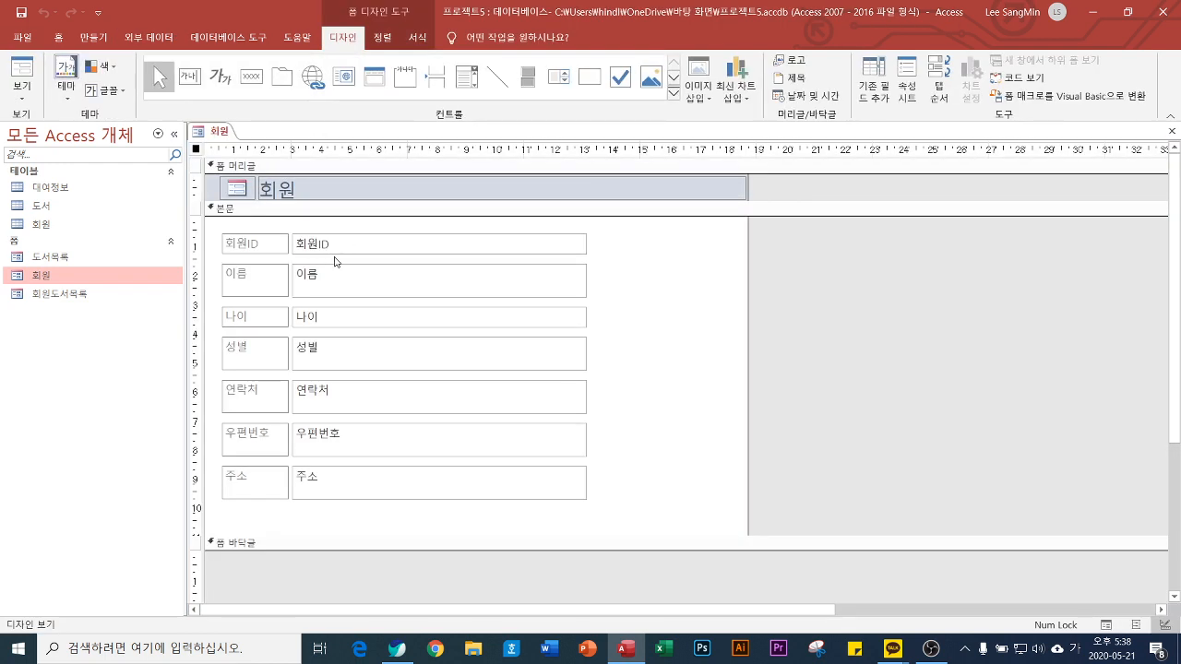
Step: Set the 회원ID text box's control tip text to "100010부터는 신규회원", then save and close the form
double_click(336, 256)
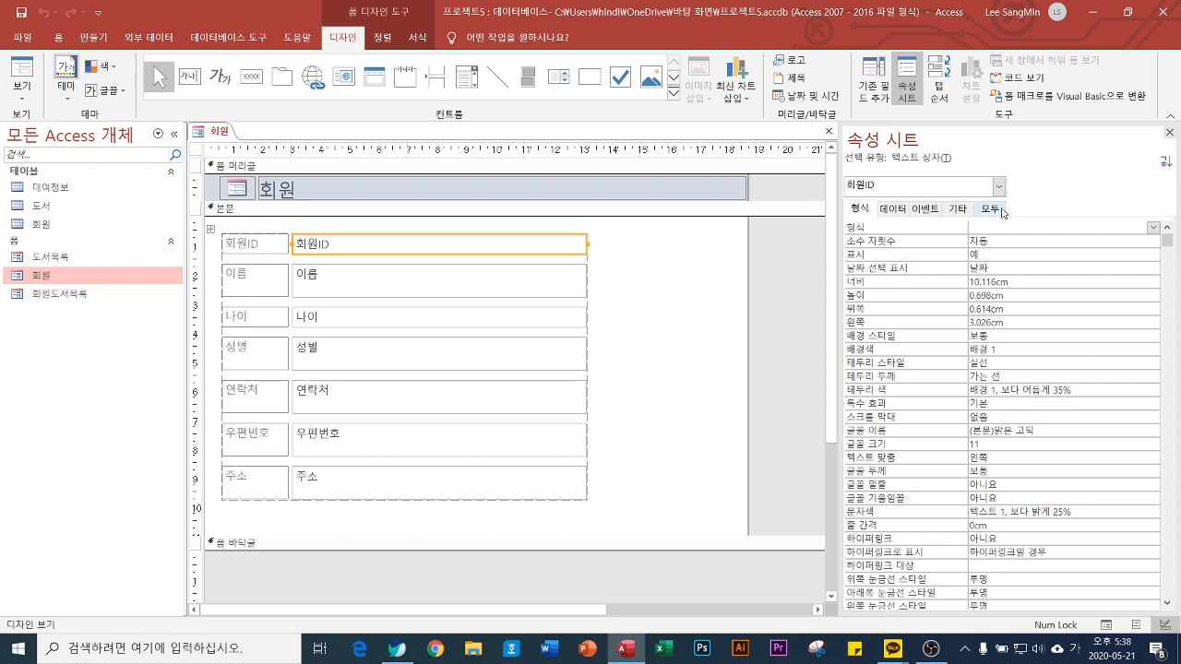
left_click(957, 209)
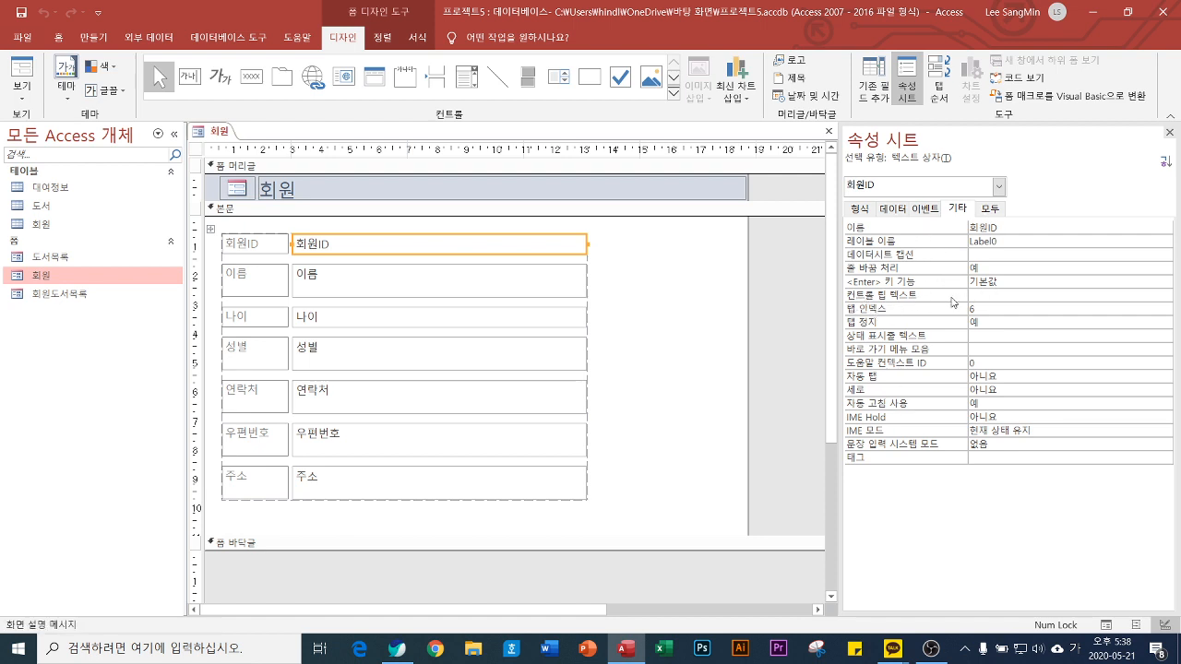
left_click(953, 299)
type("100010부터는 신규회원")
key("Return")
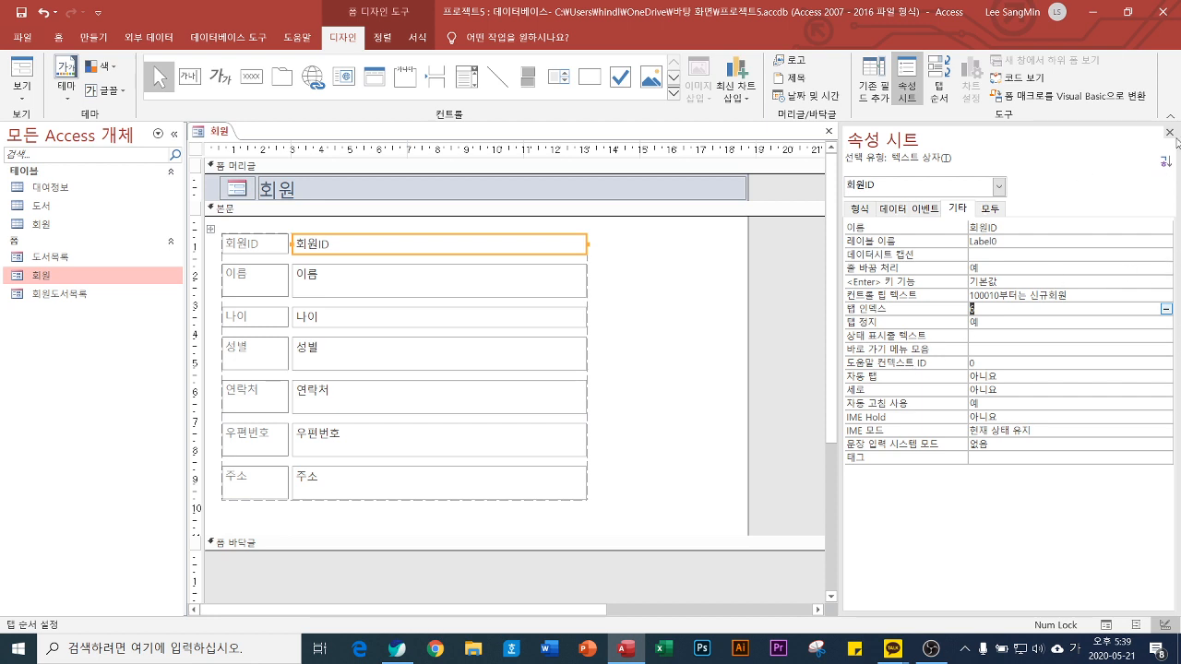
left_click(1169, 132)
left_click(1172, 131)
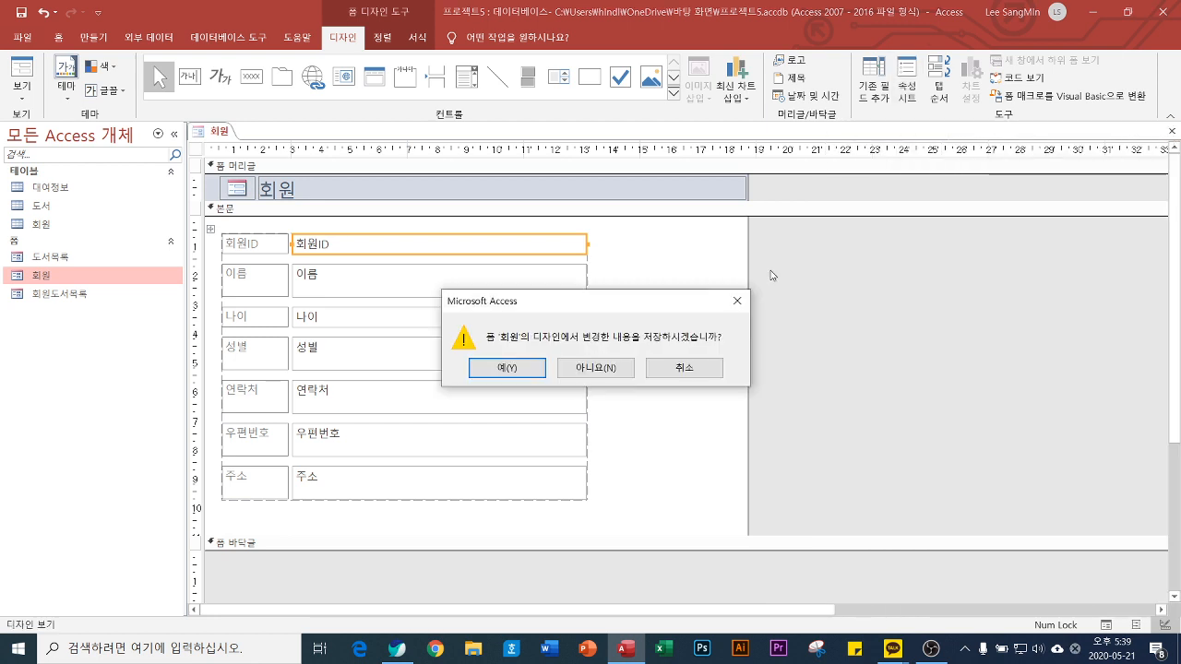
left_click(516, 367)
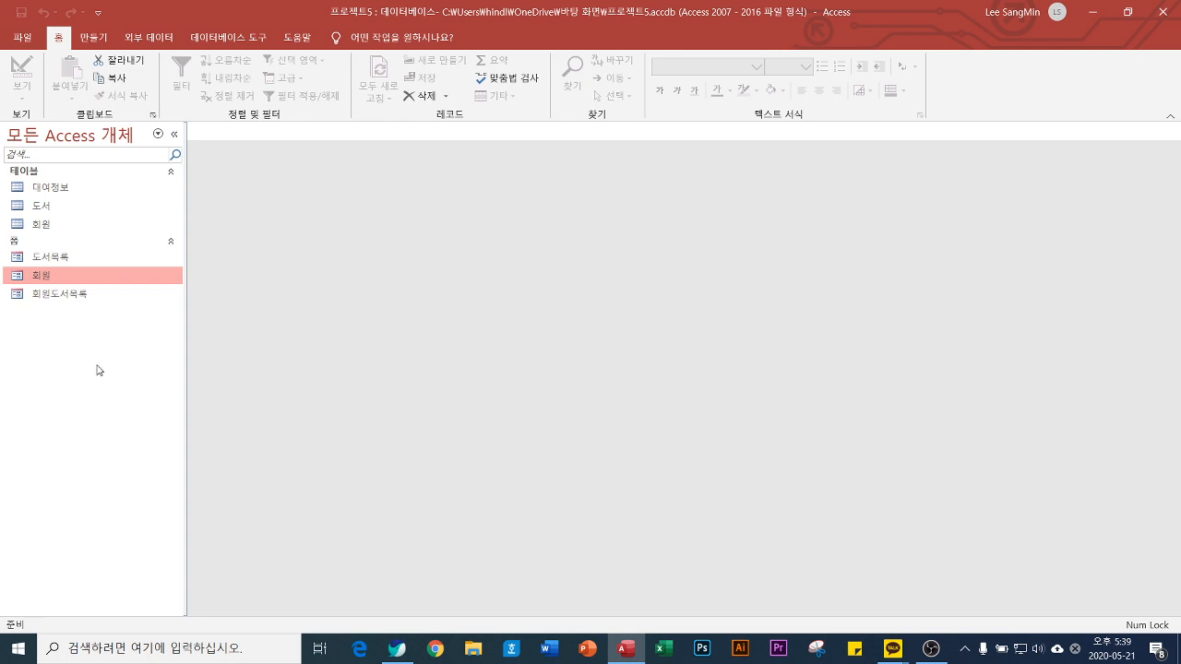
Step: Hide the 회원ID field in the 대여정보 table and close the table with the layout change saved
left_click(50, 193)
double_click(50, 192)
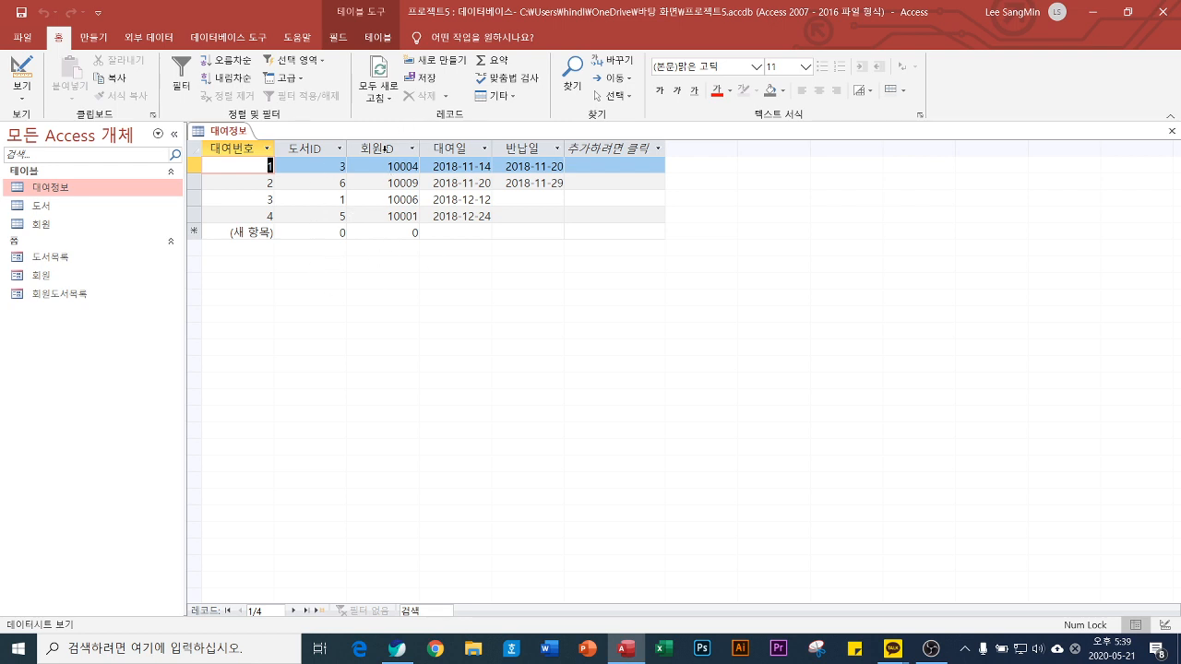
left_click(385, 149)
right_click(385, 150)
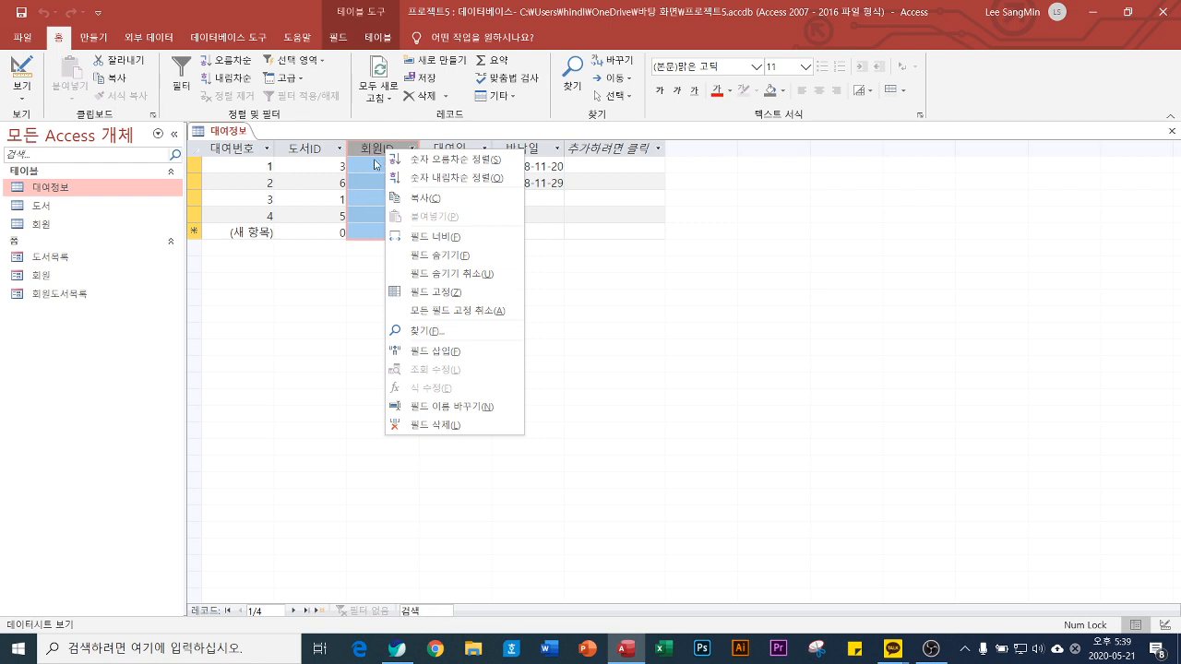
left_click(439, 257)
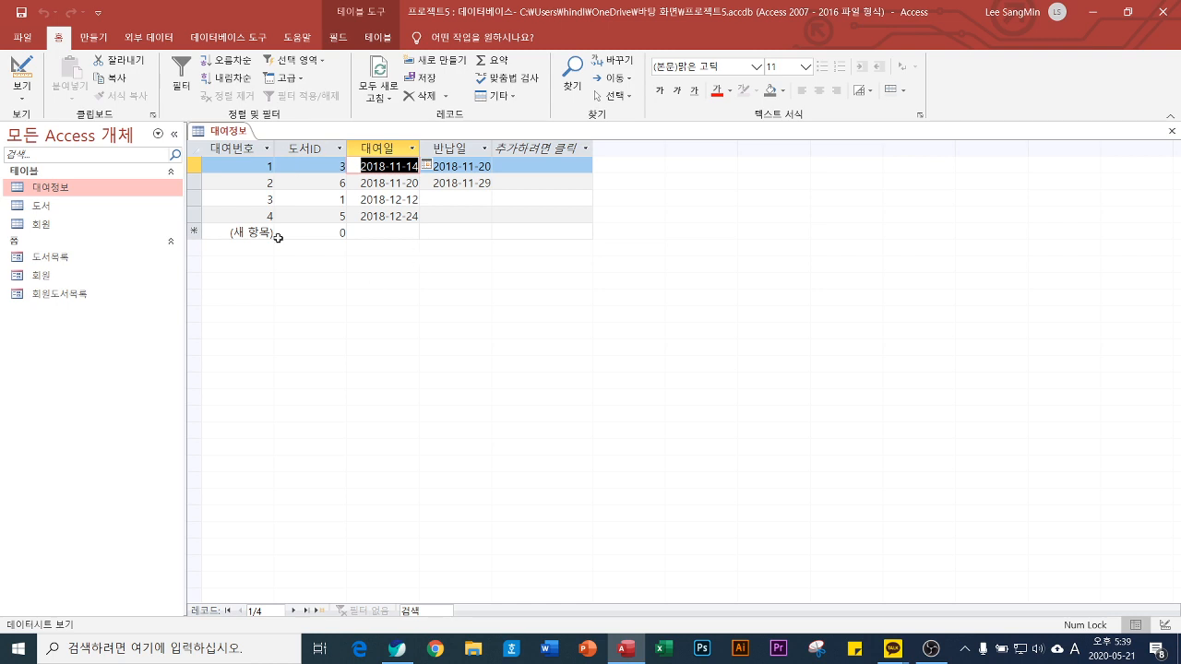
left_click(1172, 131)
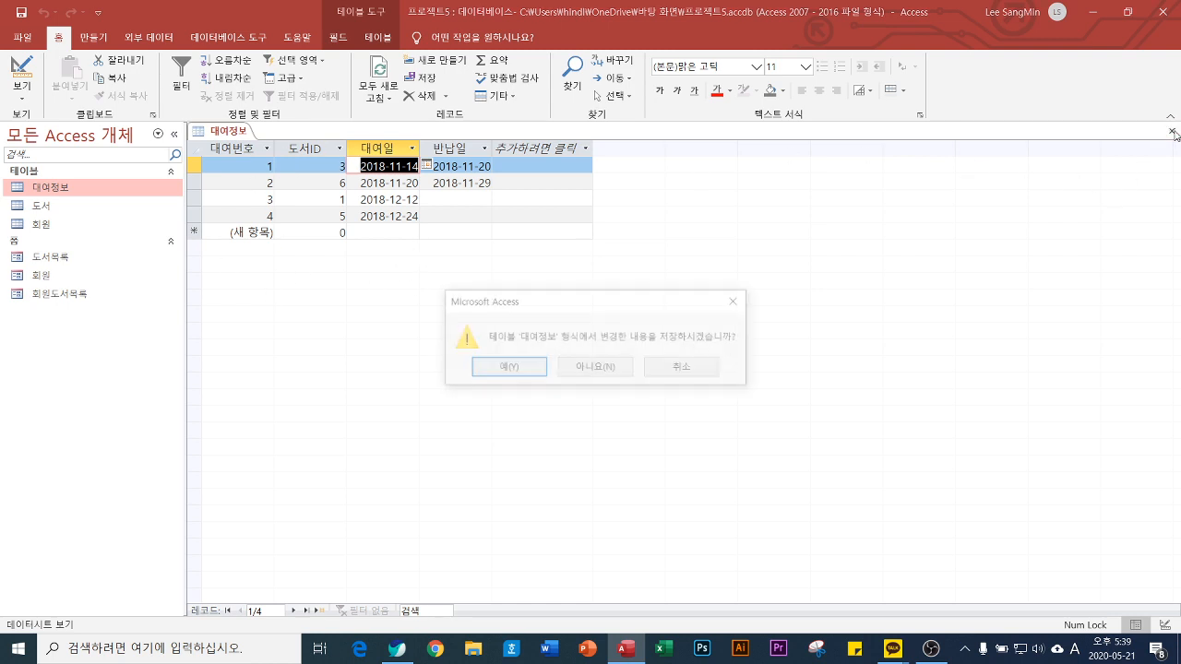
left_click(513, 369)
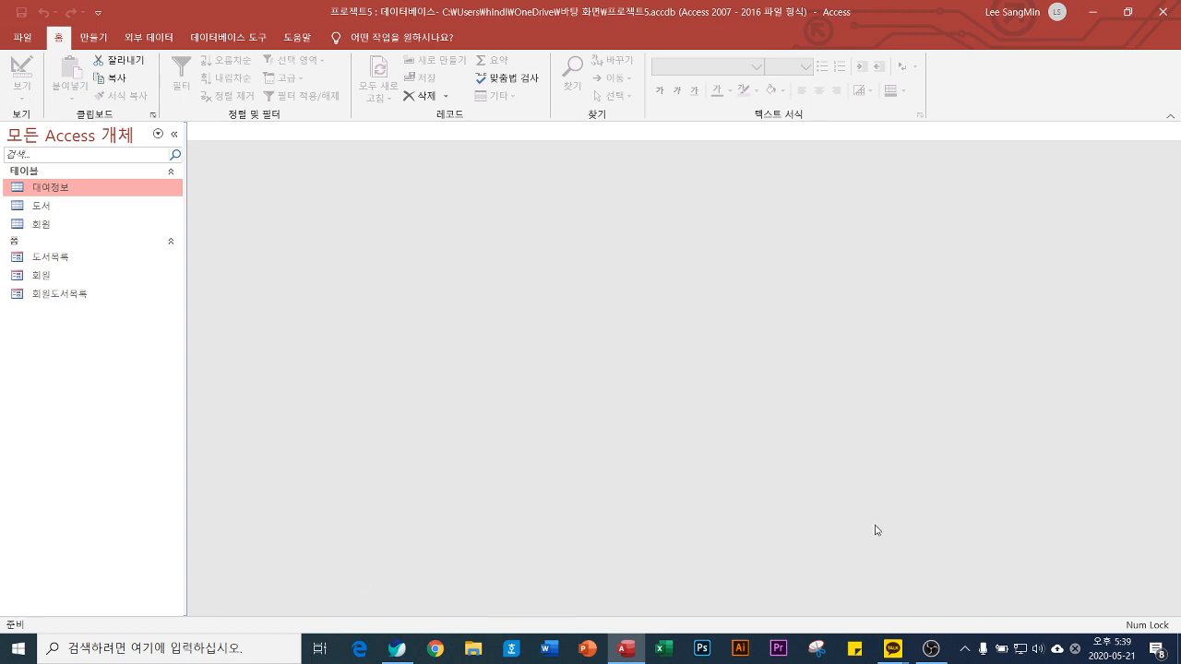
Step: Switch from the 프로젝트5 database to 프로젝트6 with its content enabled, and open the 직원명부 table
left_click(1163, 19)
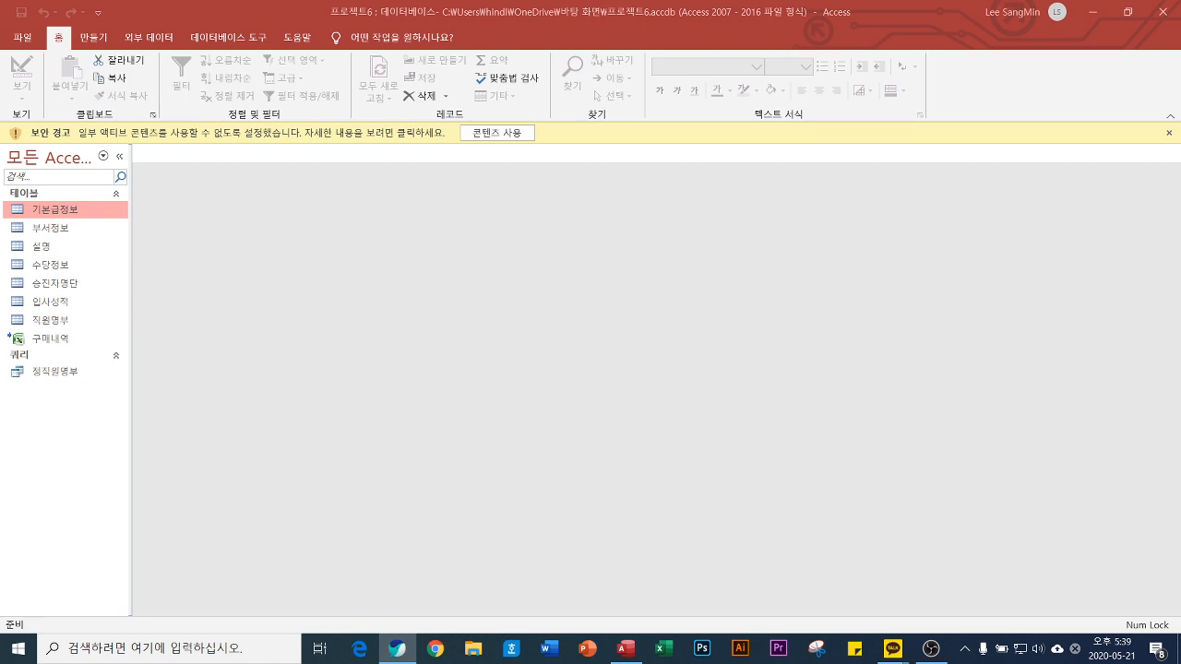
left_click(506, 132)
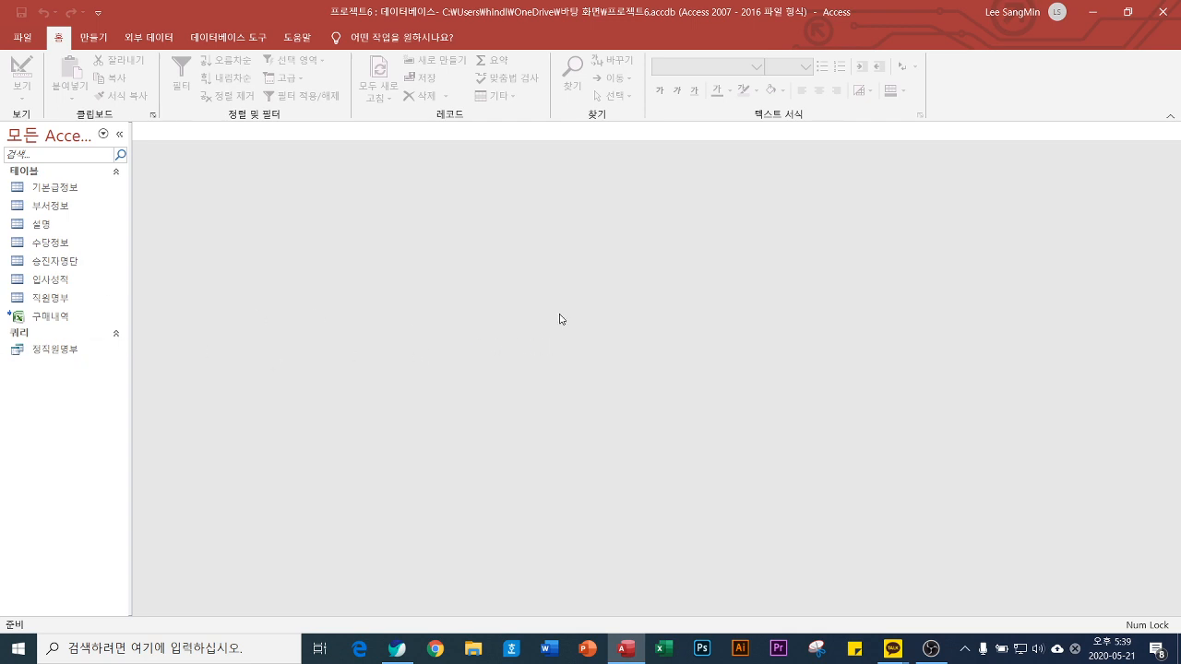
double_click(96, 297)
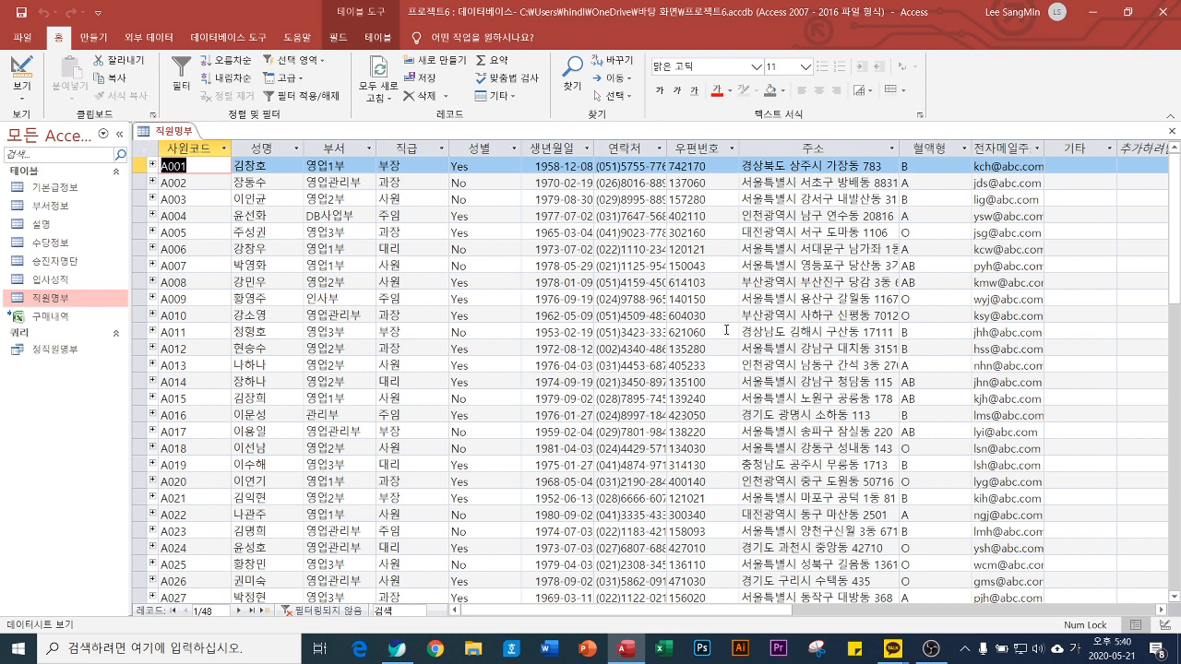
Step: Filter the 직원명부 table to records whose 부서 field contains "영업"
left_click(368, 149)
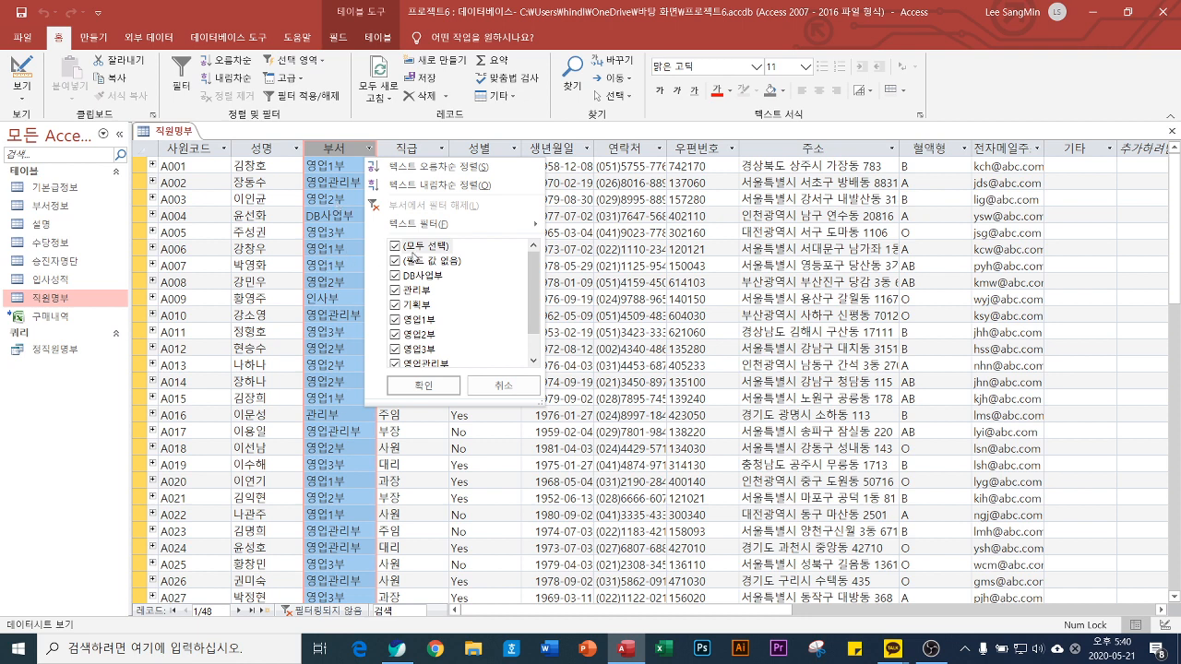
mouse_move(437, 228)
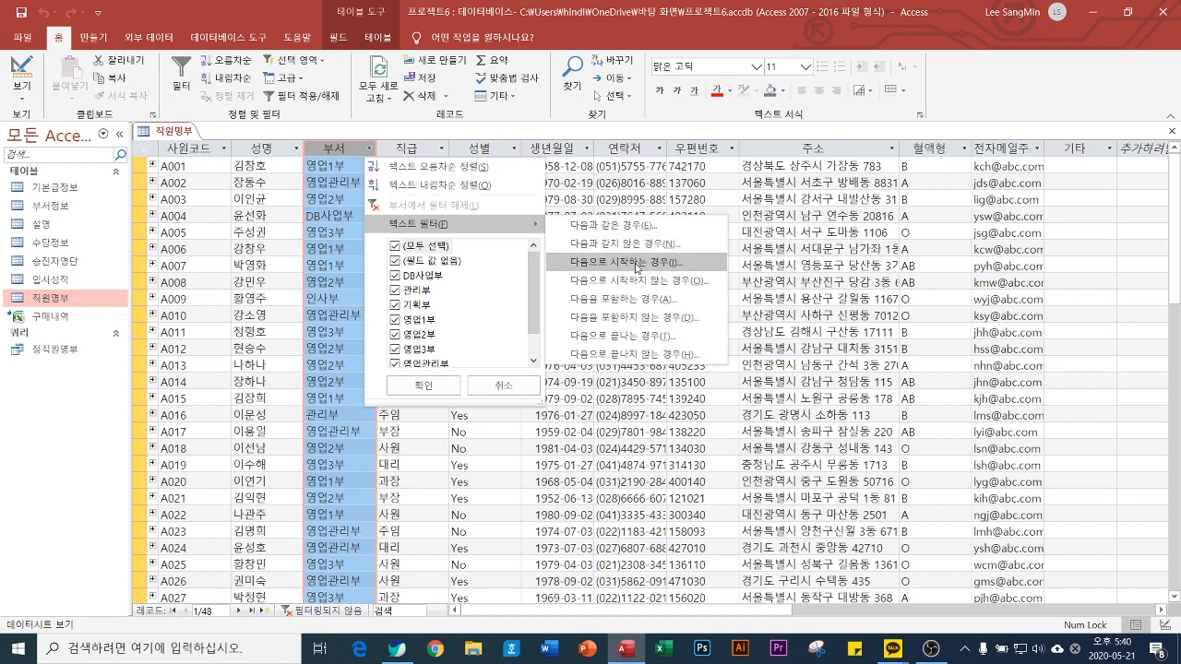
left_click(638, 308)
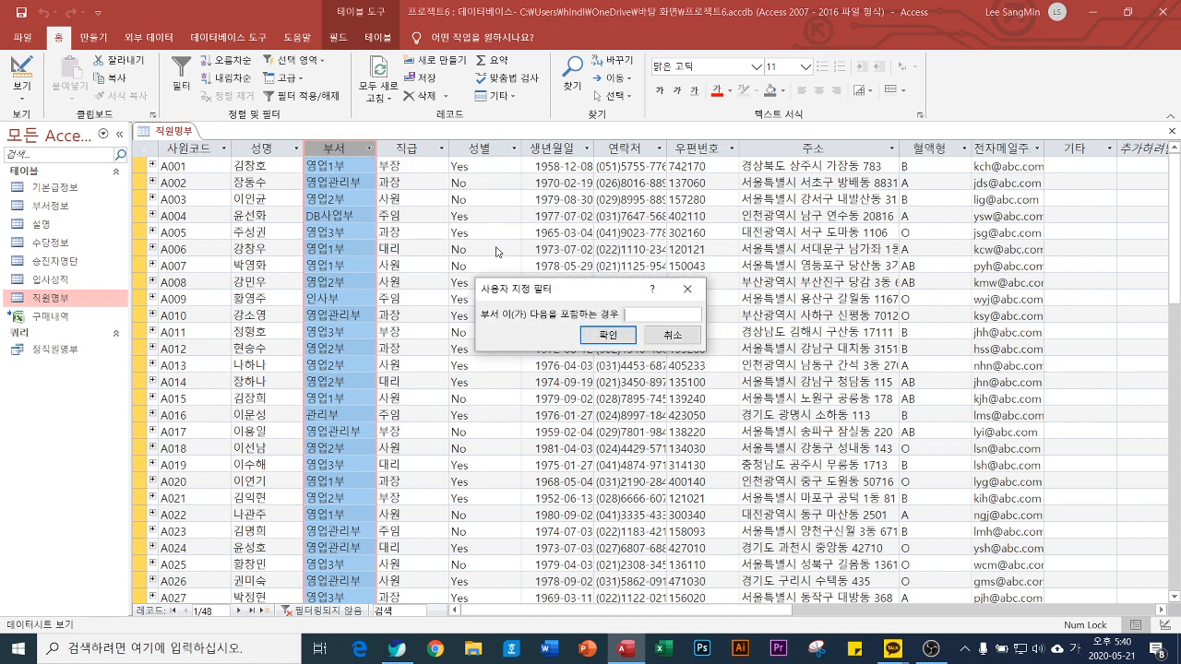
type("ㅇ")
type("업")
key("Return")
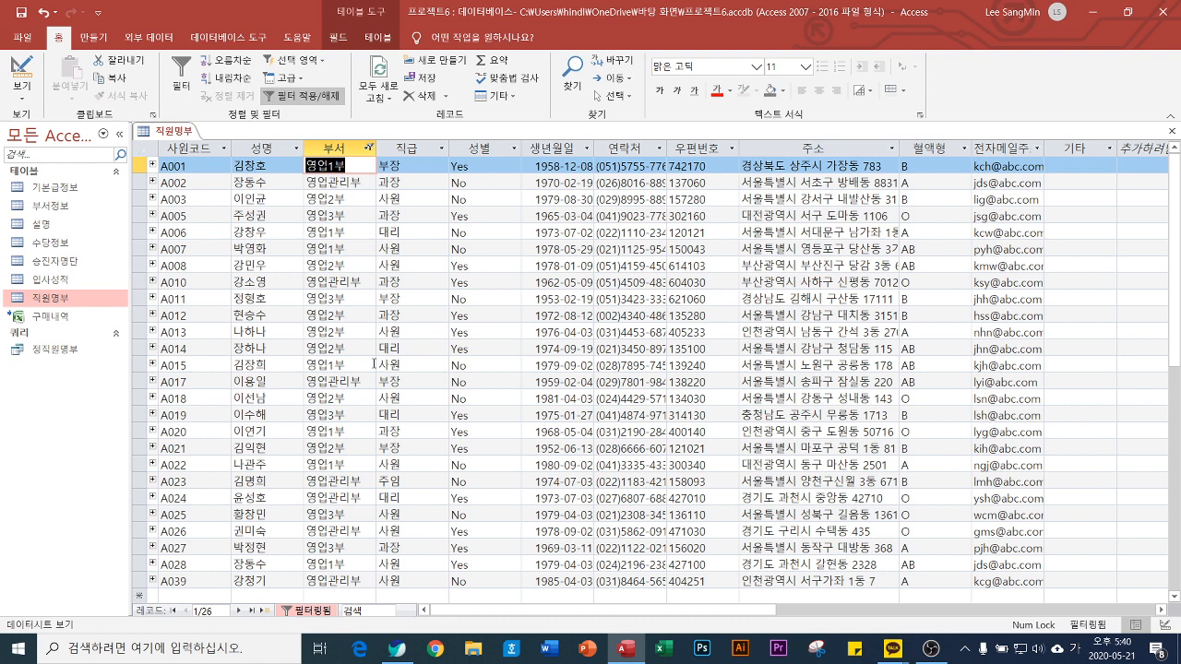
Step: Filter the 직급 field to show only 대리, then close the 직원명부 table and save its changes
left_click(443, 149)
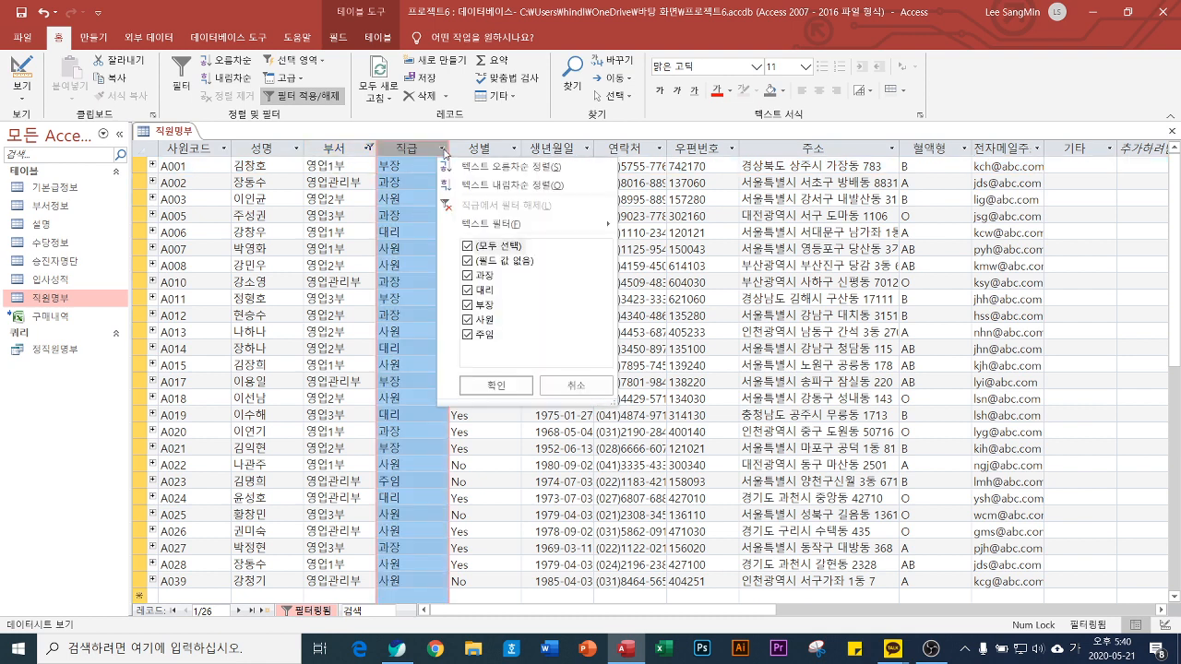
left_click(469, 246)
left_click(467, 290)
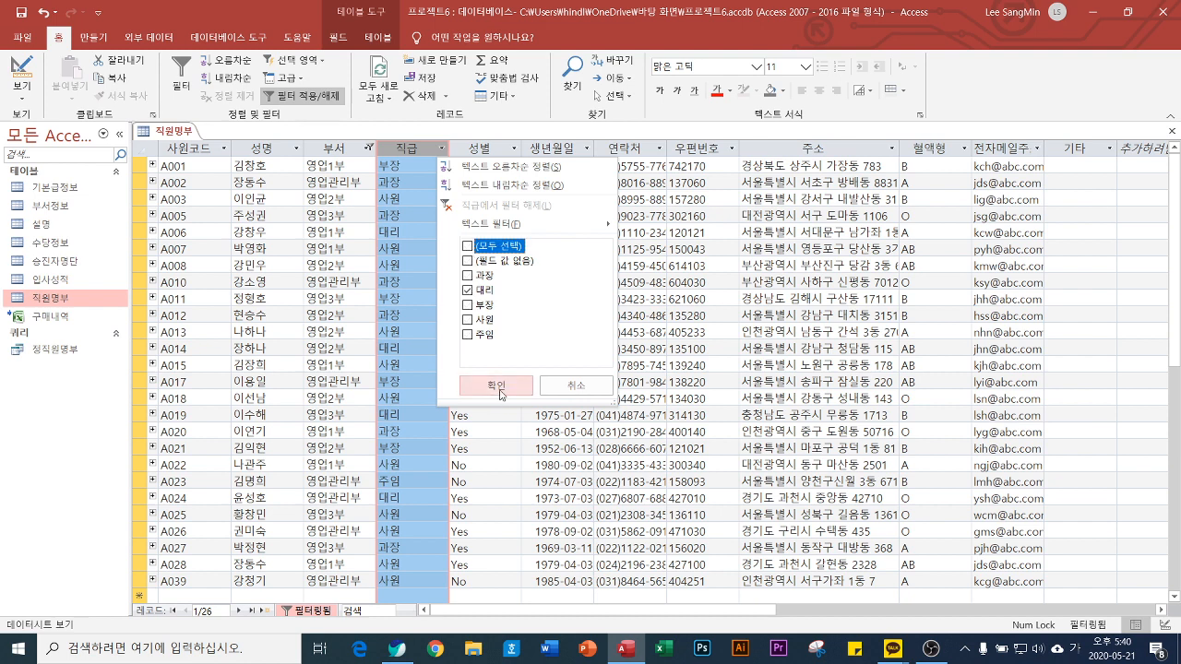
left_click(503, 392)
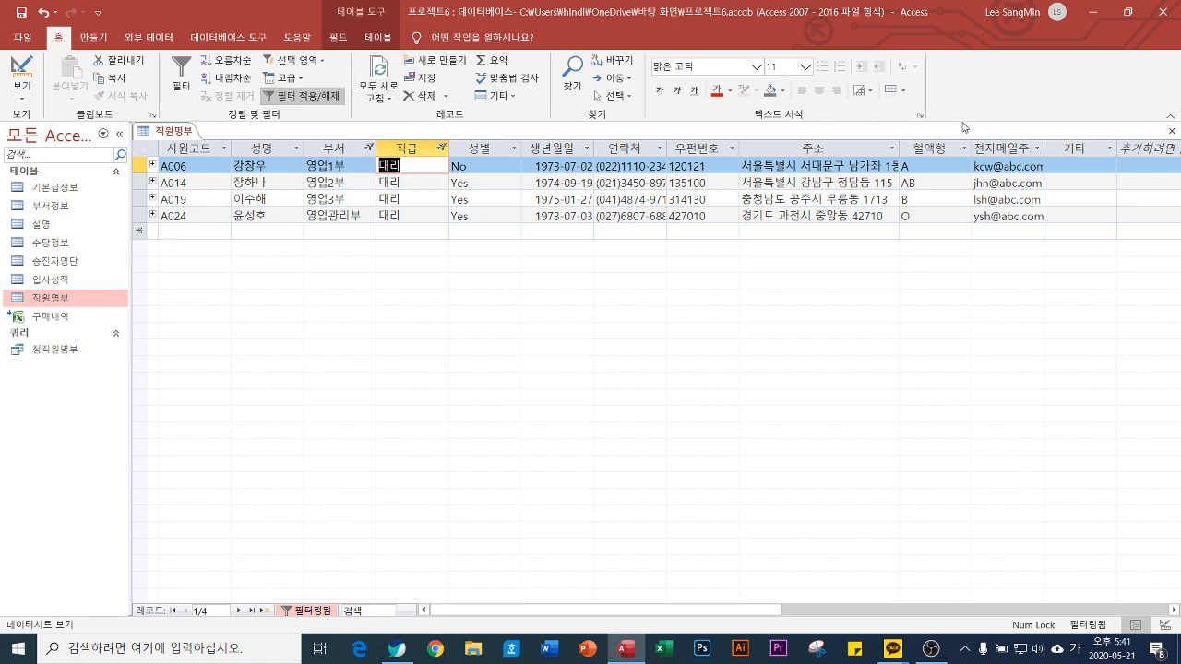
left_click(1173, 131)
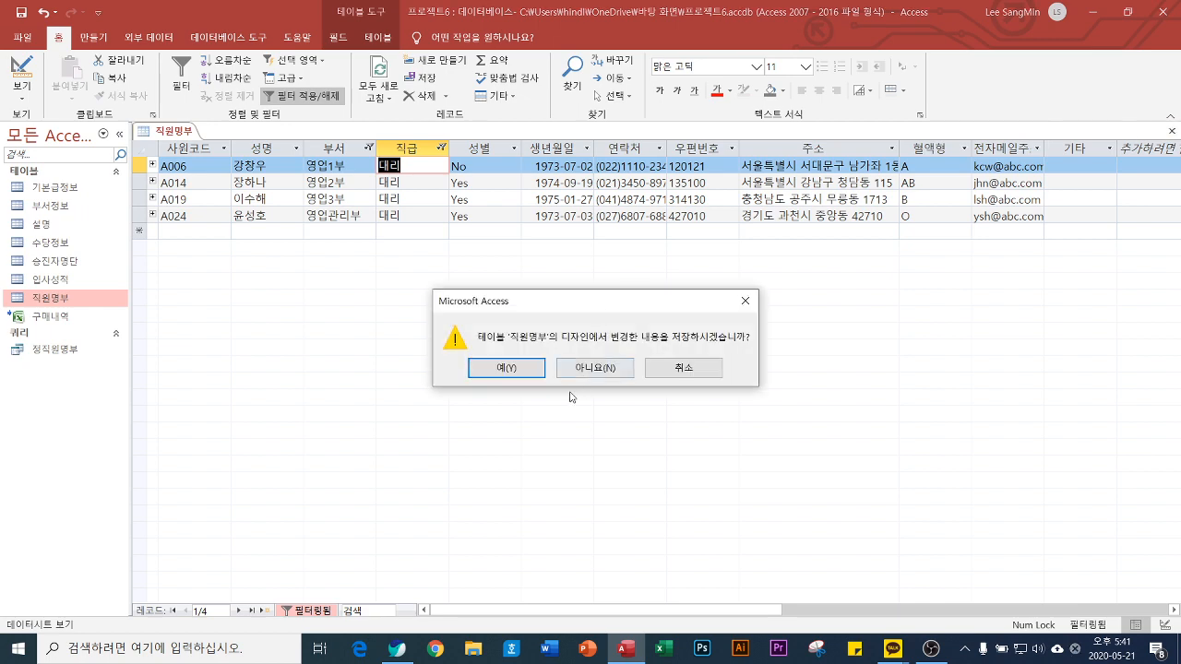
left_click(509, 369)
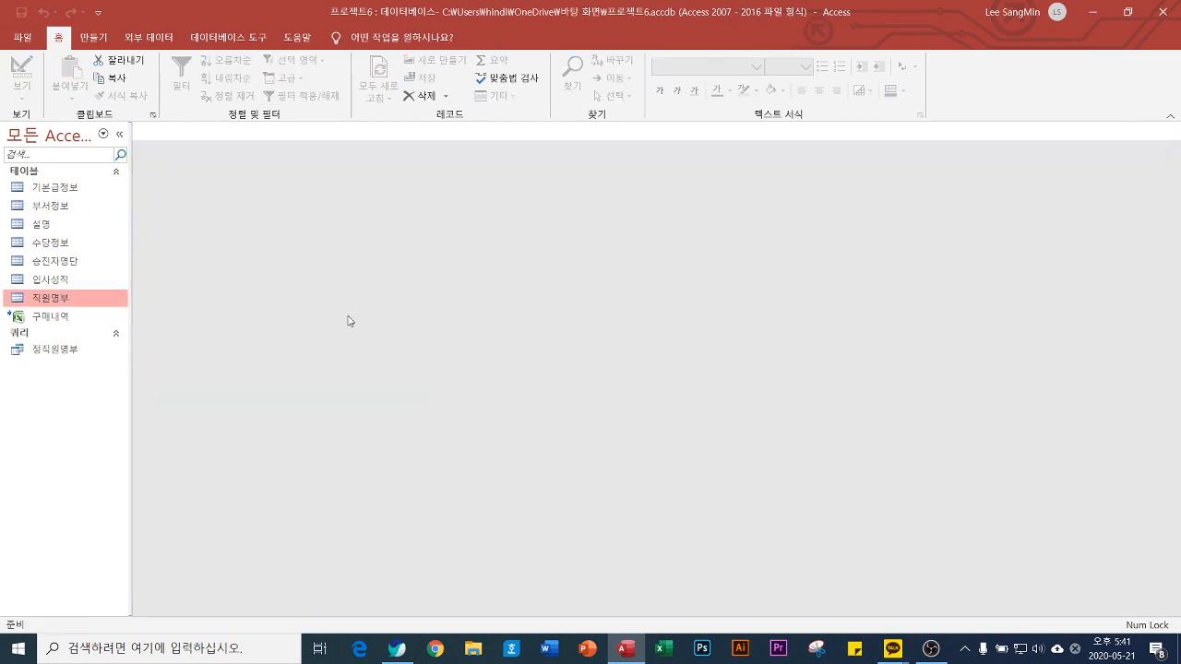
Step: Reopen 직원명부, filter 생년월일 to all dates in September (9월), and close the table with the changes saved
double_click(57, 298)
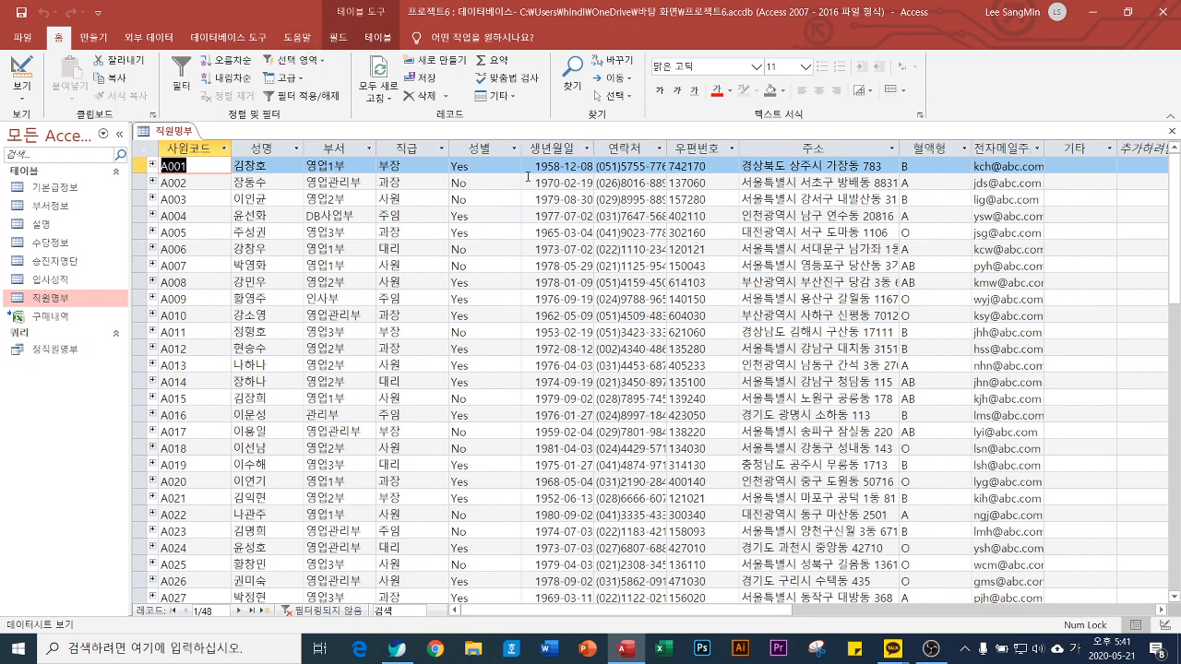
left_click(587, 148)
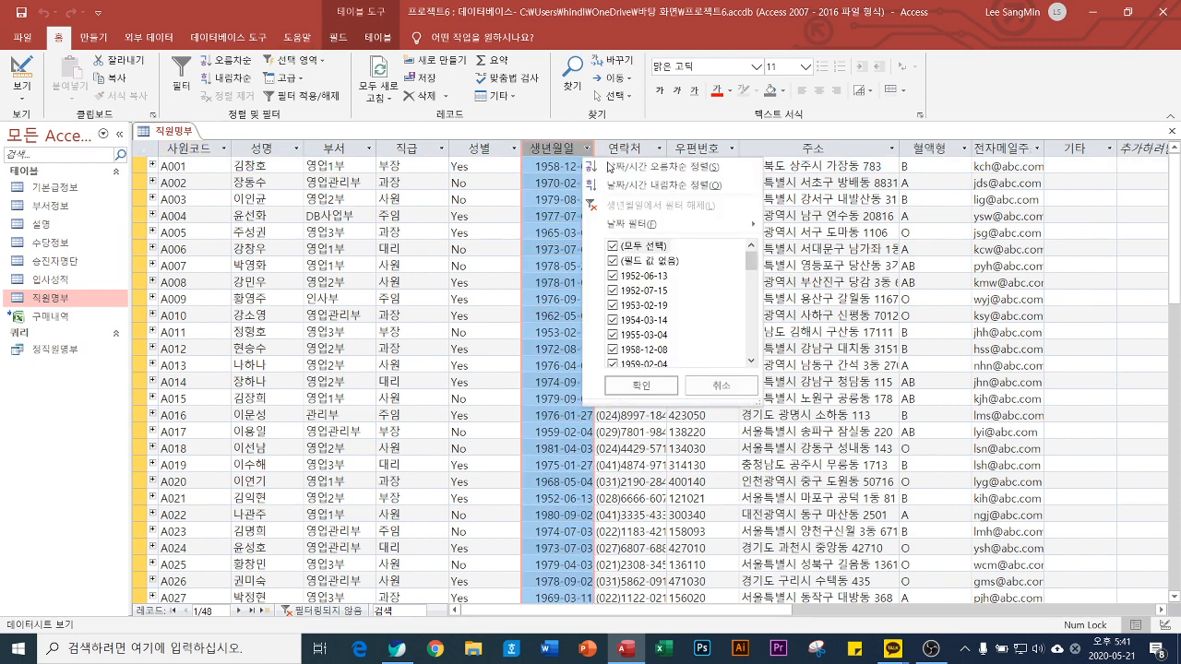
mouse_move(690, 227)
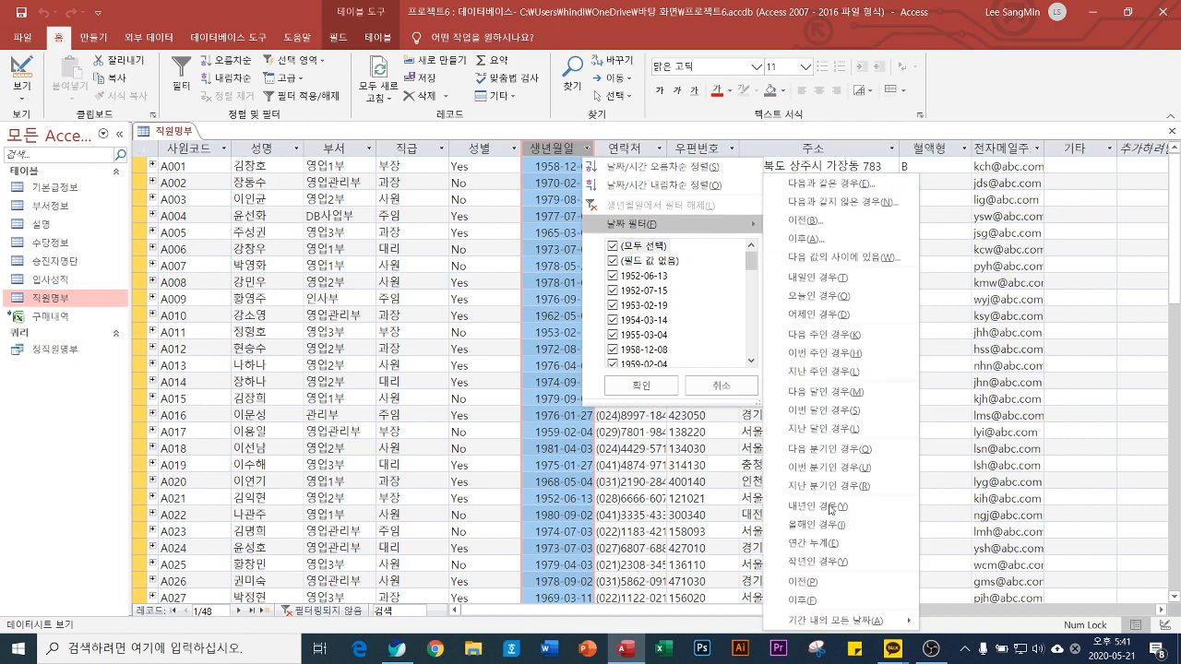
mouse_move(835, 620)
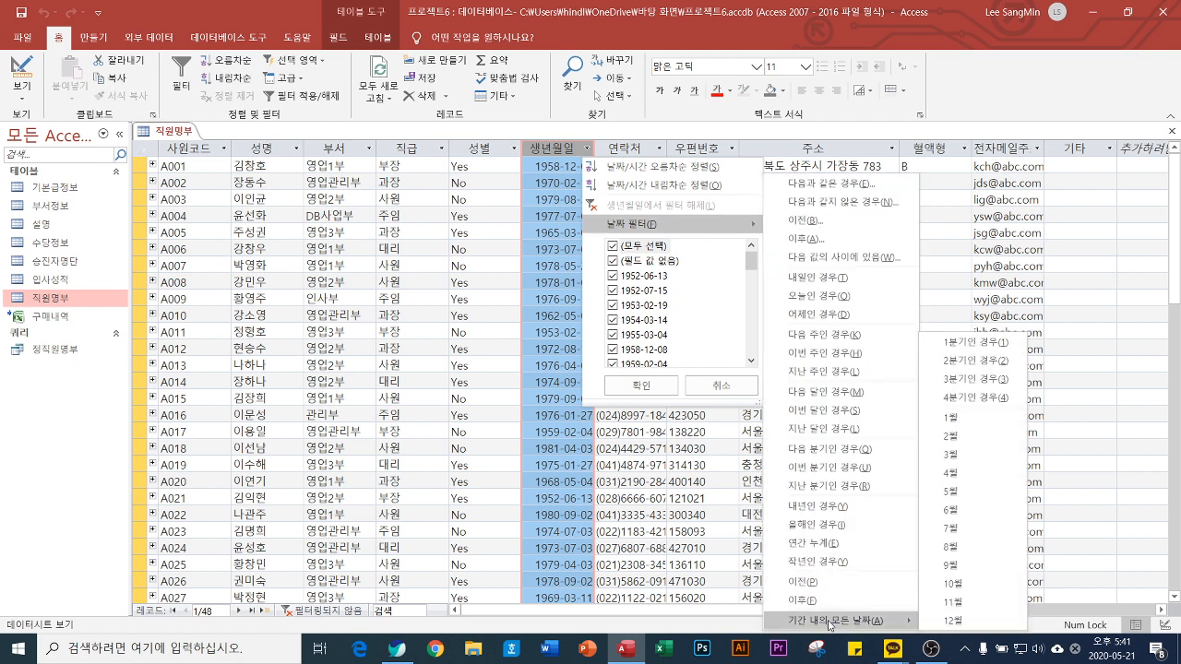
left_click(953, 566)
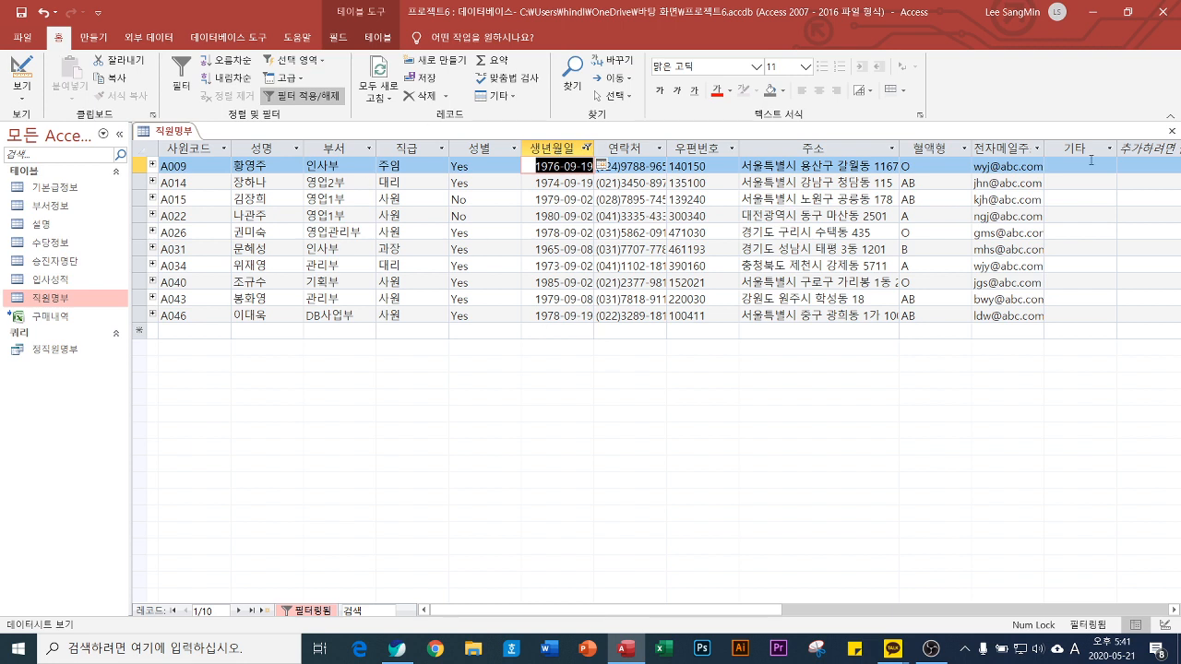
left_click(1171, 131)
left_click(503, 369)
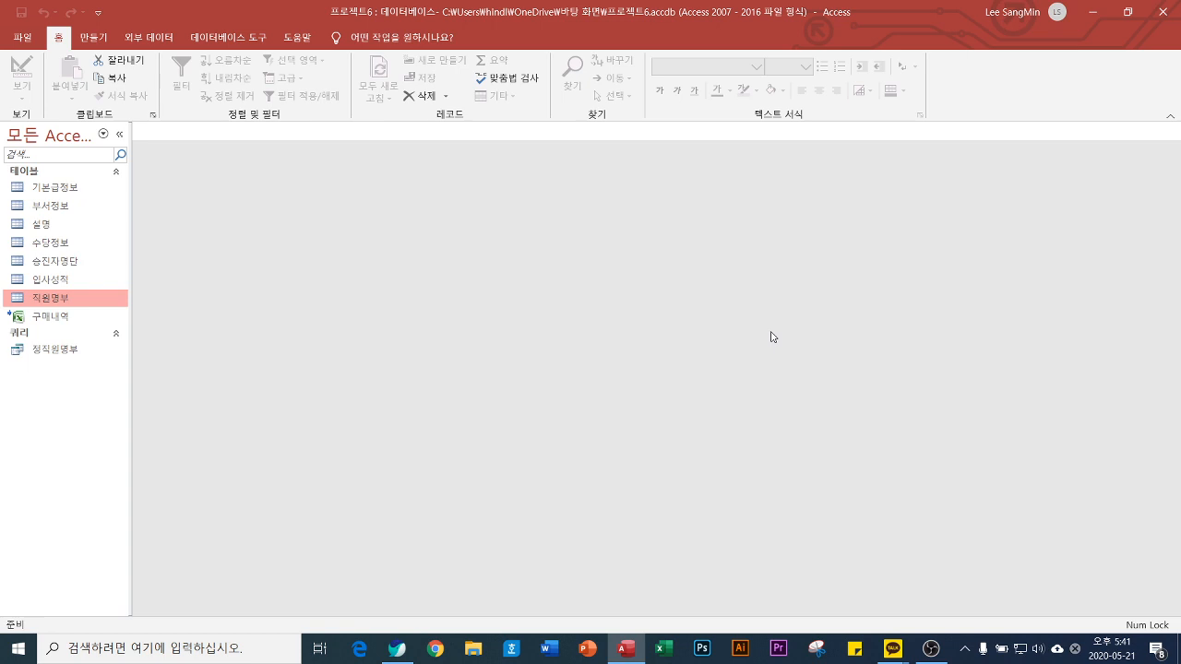
Step: Open the 직원명부 table in design view and clear the 연락처 field's input mask
right_click(63, 299)
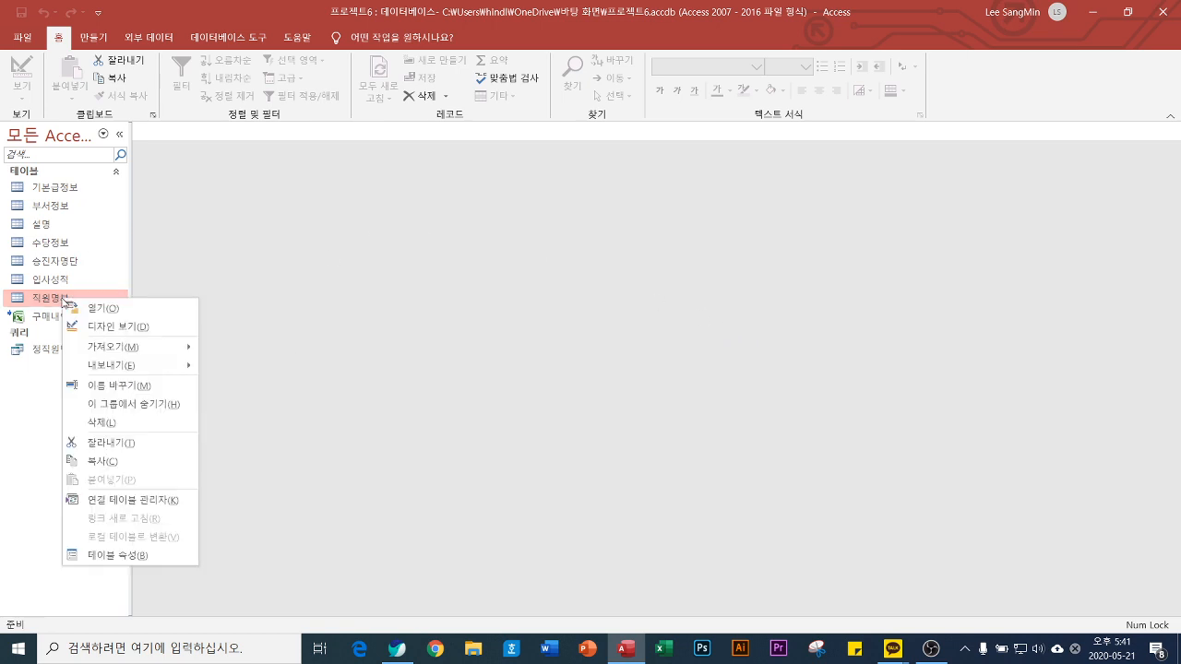
left_click(144, 327)
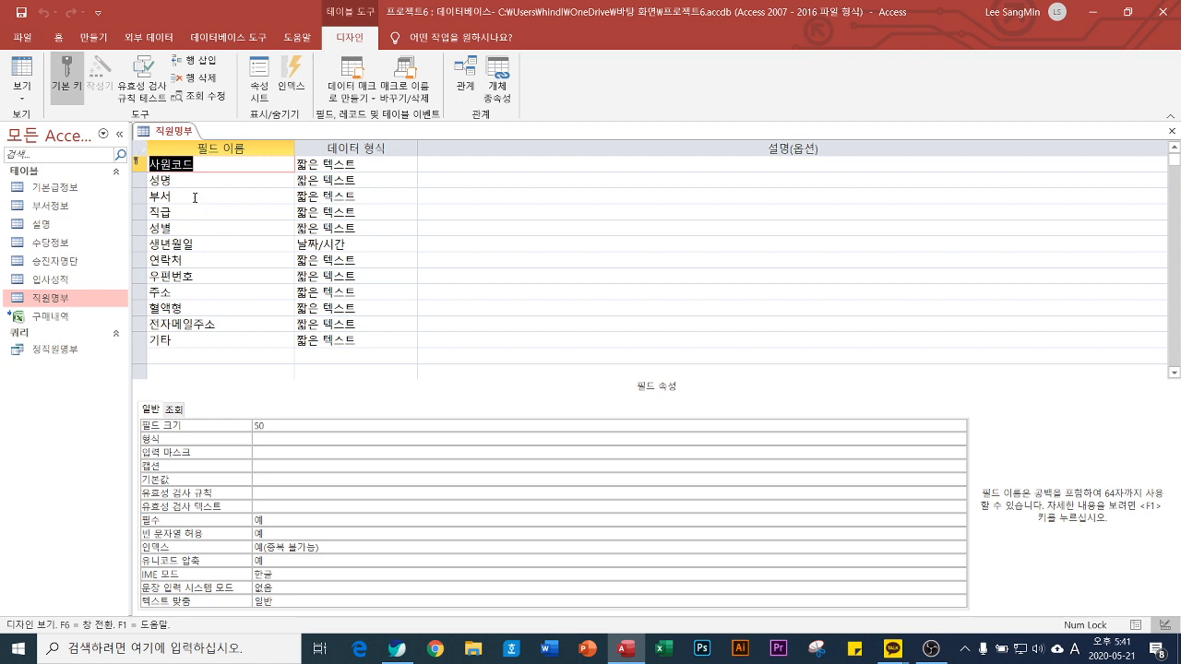
left_click(141, 262)
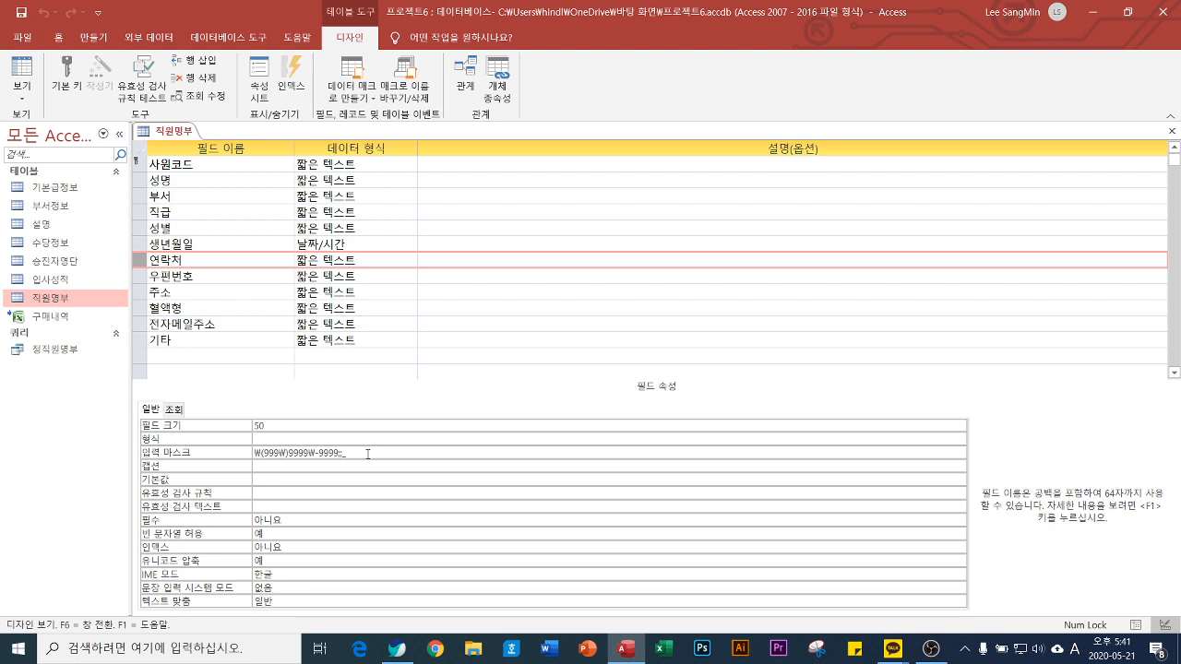
left_click_drag(367, 454, 234, 462)
key("Delete")
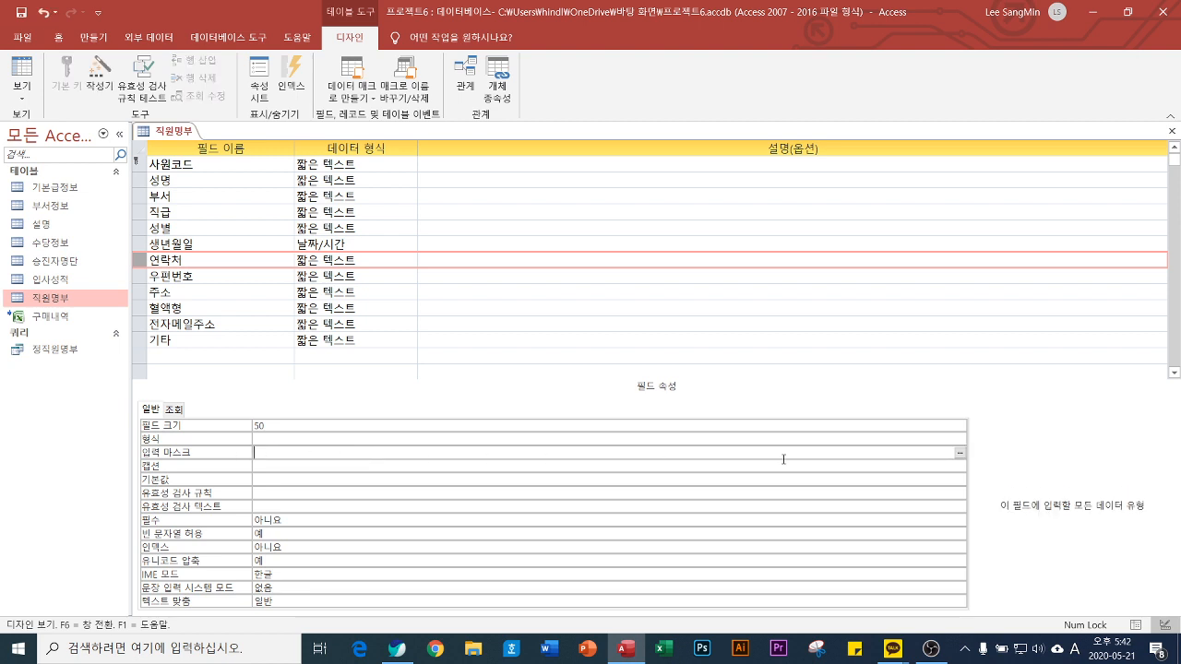
Step: Apply the 전화번호 input mask to 연락처 with the wizard, storing data without symbols, and close 직원명부 with its changes saved
left_click(959, 453)
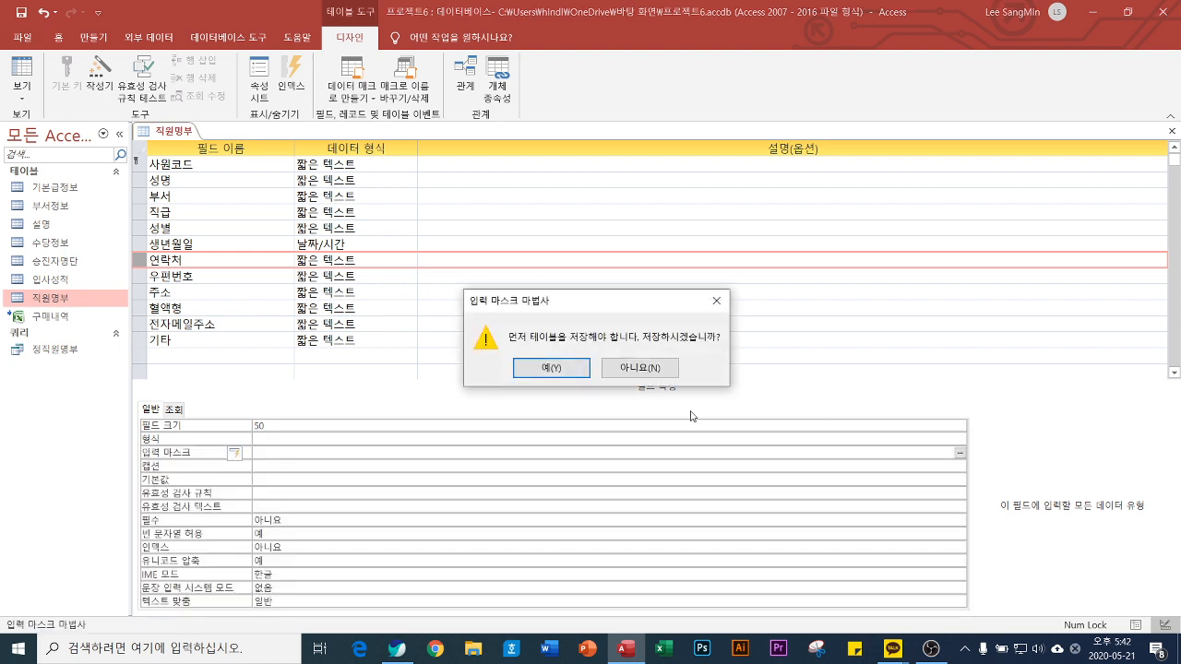
left_click(551, 368)
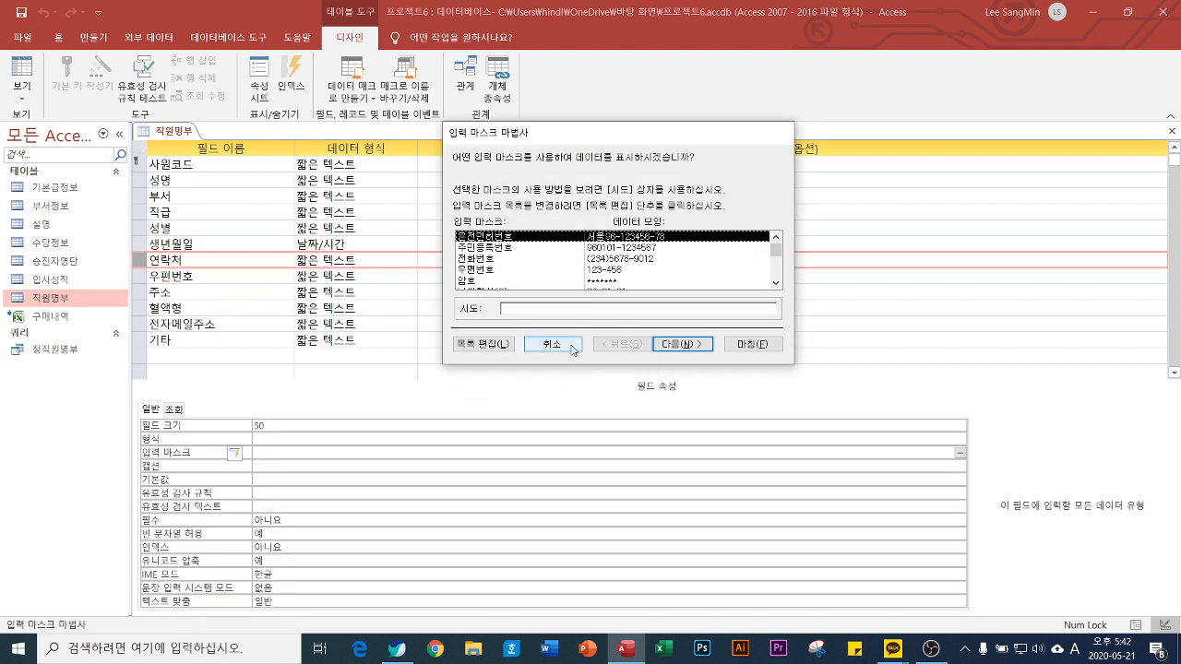
left_click(488, 261)
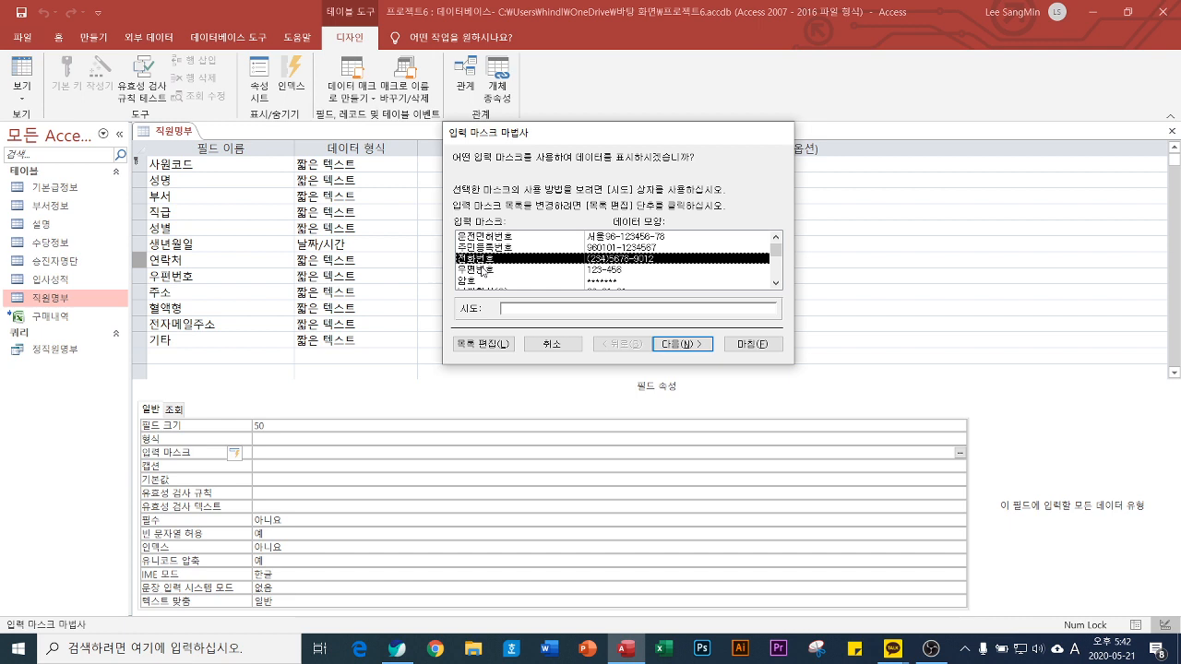
left_click(683, 344)
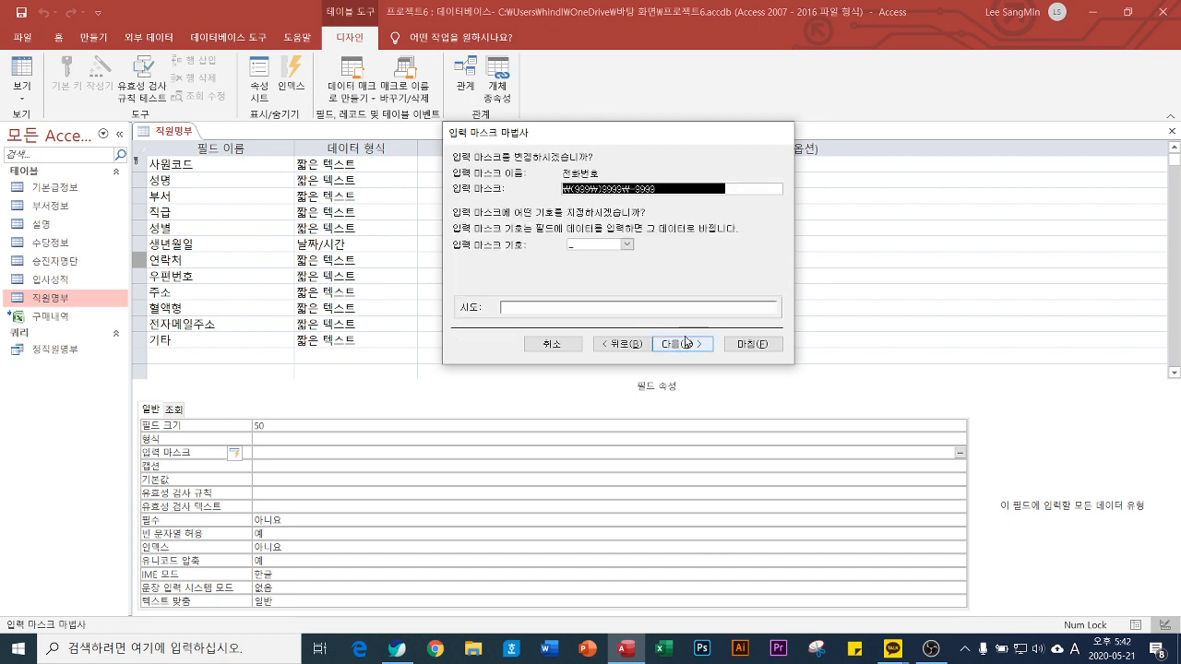
left_click(685, 342)
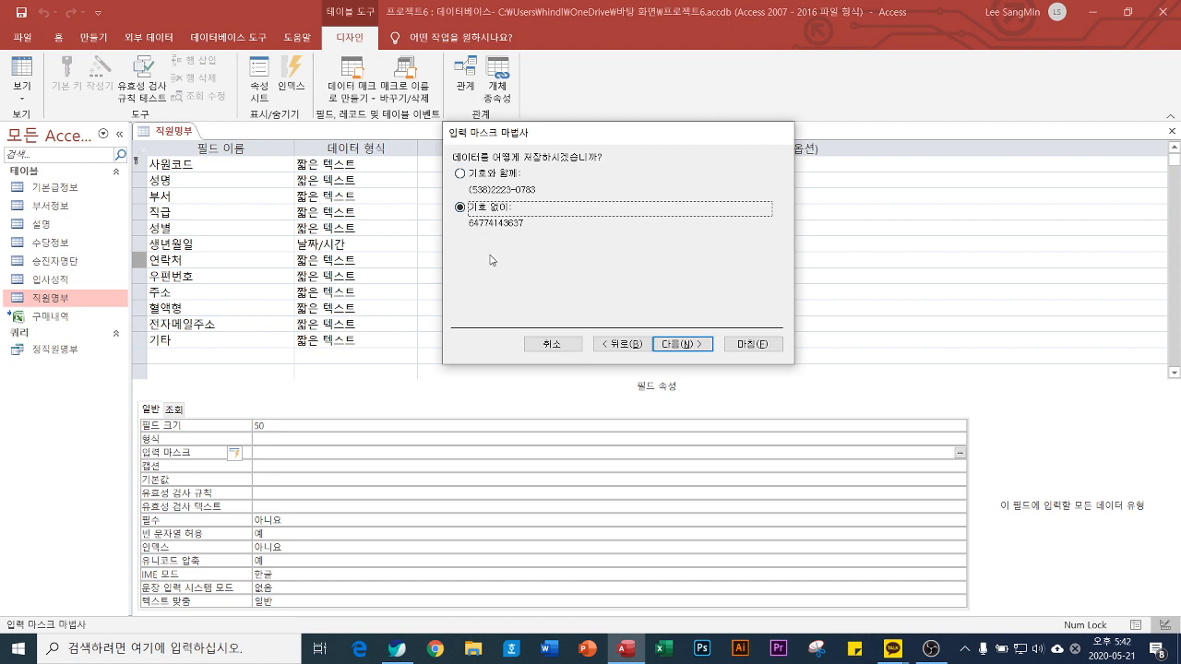
left_click(681, 345)
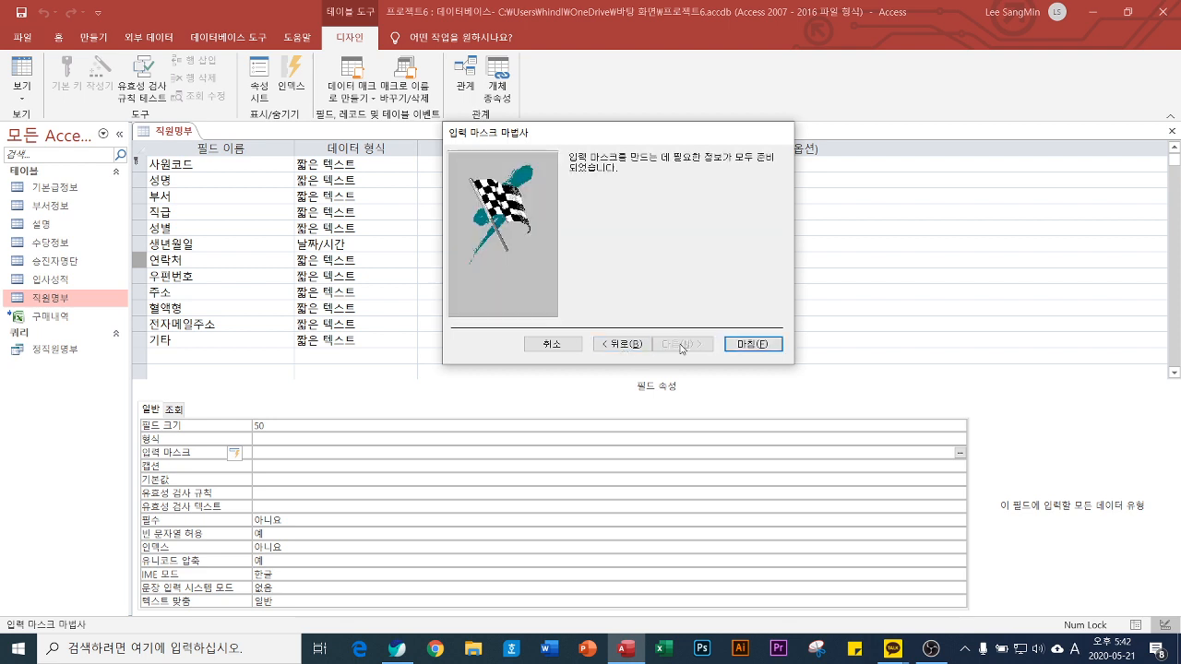
left_click(769, 346)
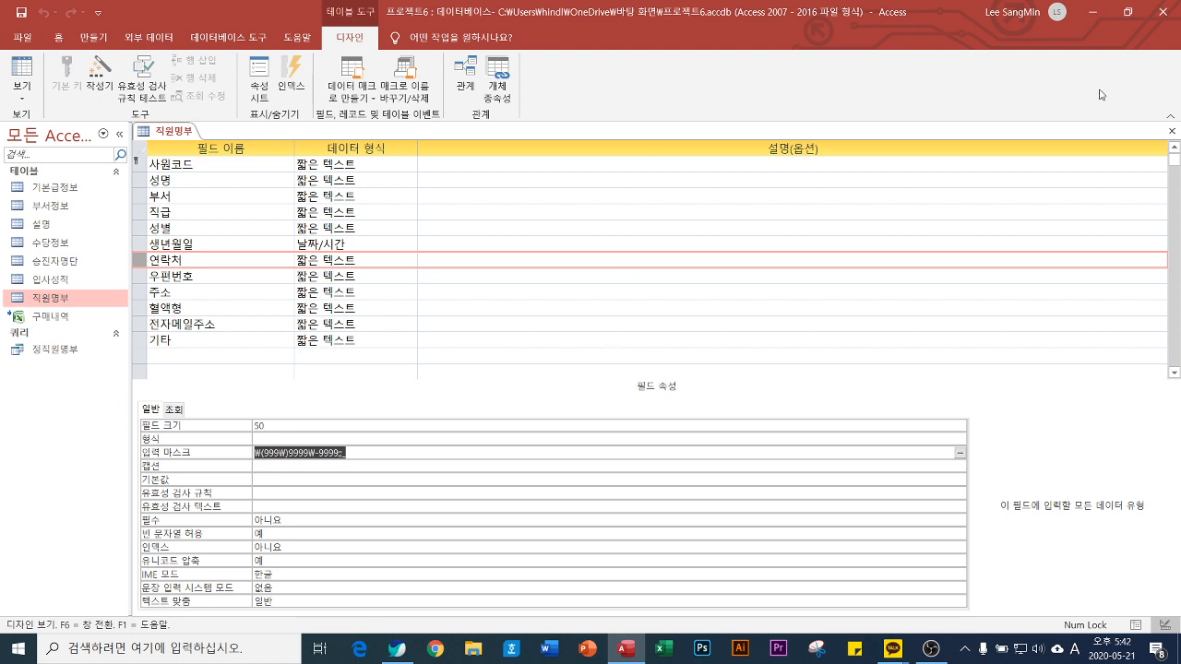
left_click(1171, 131)
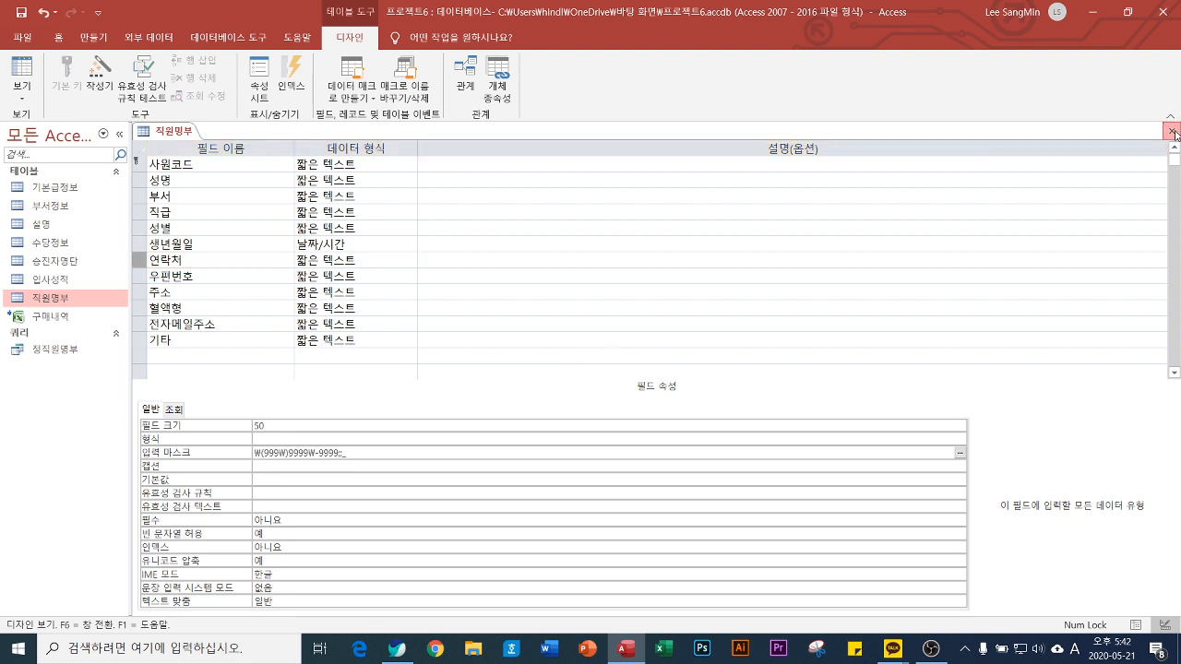
left_click(506, 369)
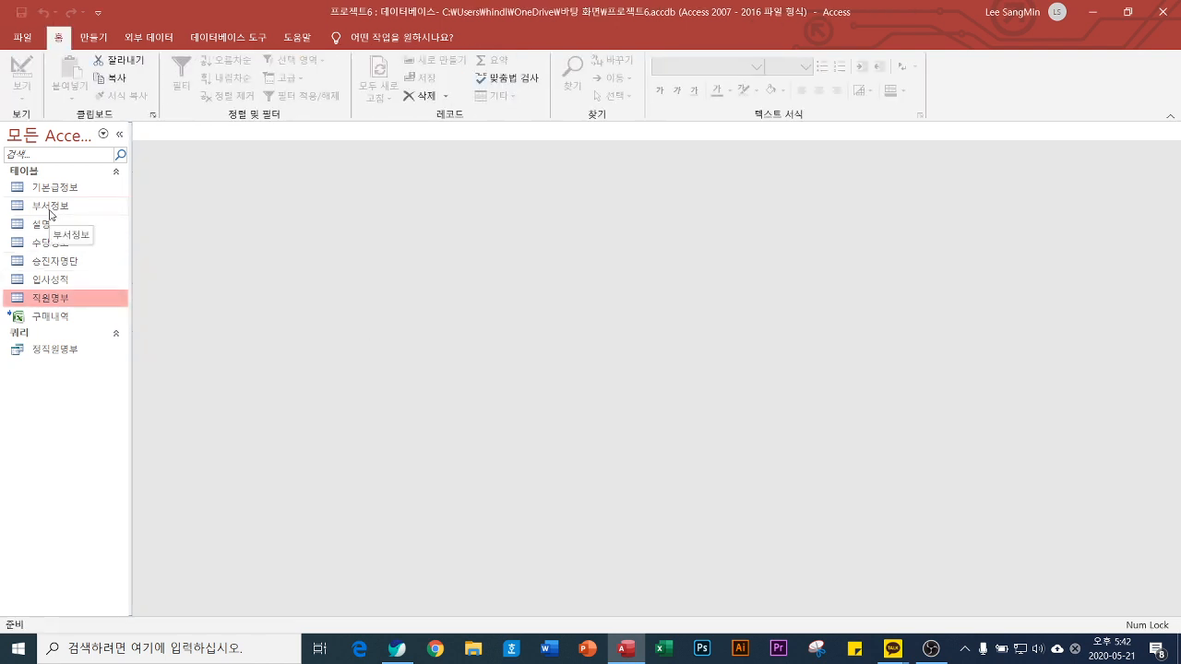
Step: Open the 정직원명부 query in design view and add the 부서코드 field from the 부서정보 table
double_click(55, 349)
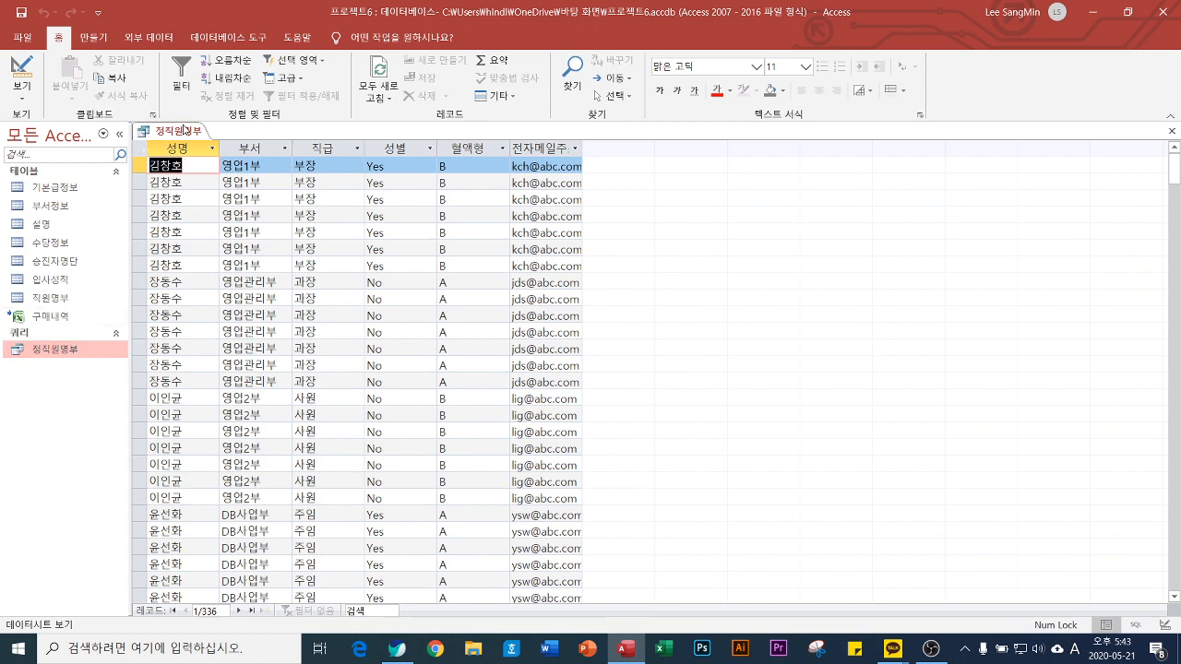
right_click(184, 130)
left_click(236, 195)
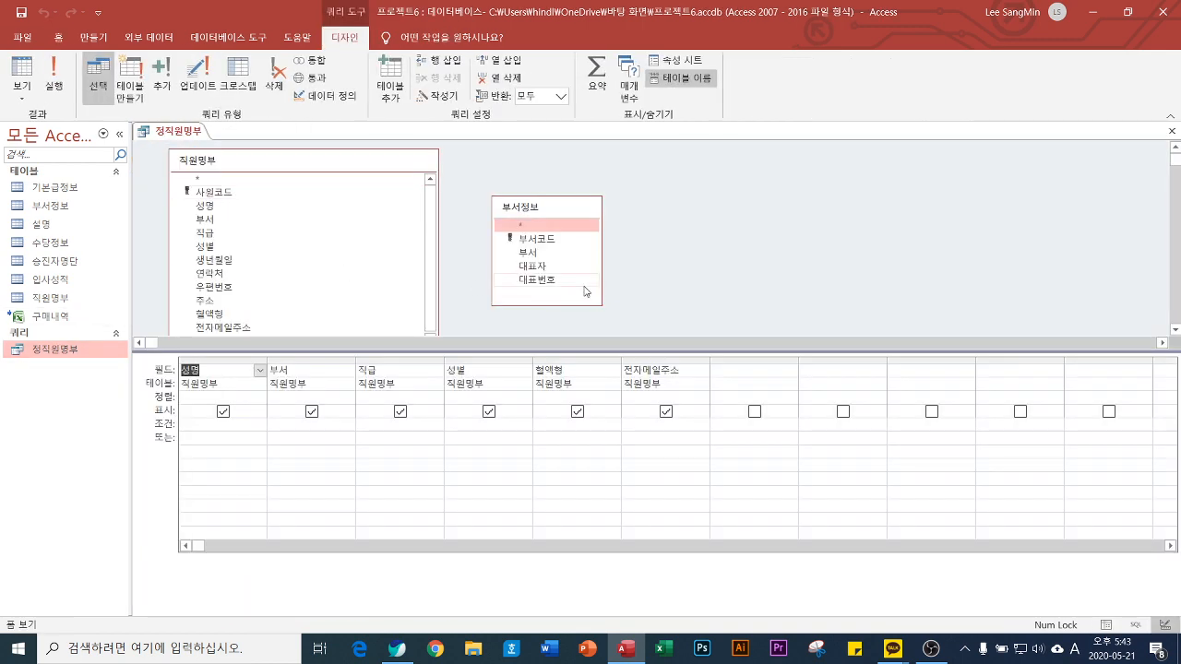
left_click_drag(560, 211, 607, 191)
left_click(607, 190)
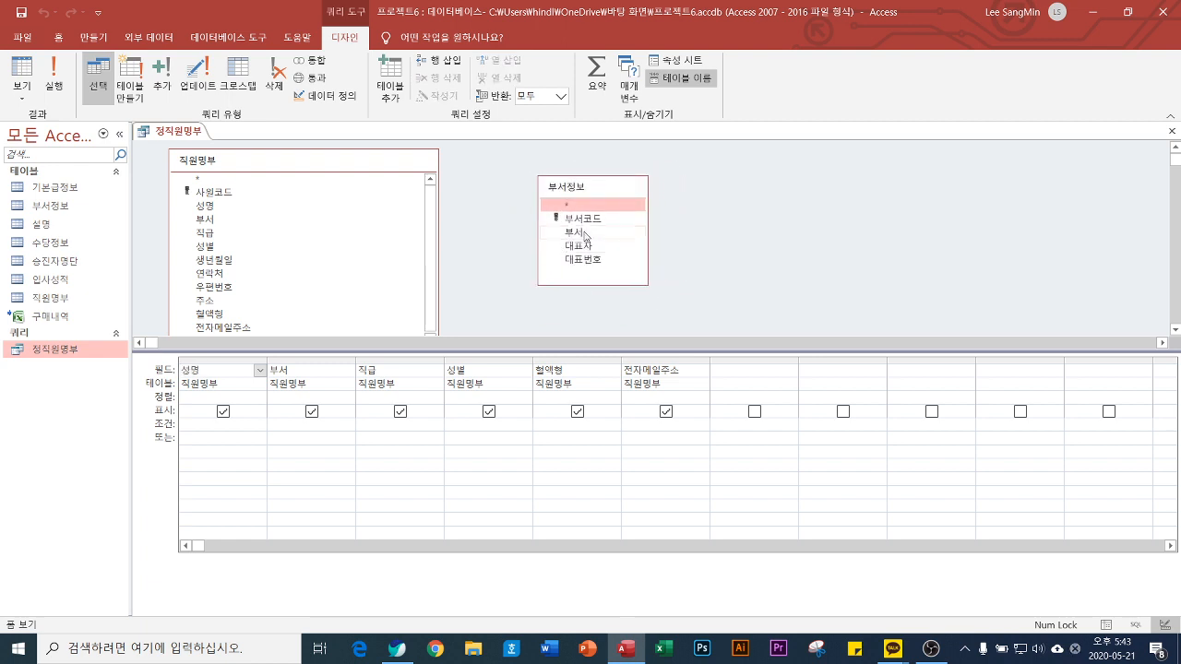
double_click(583, 219)
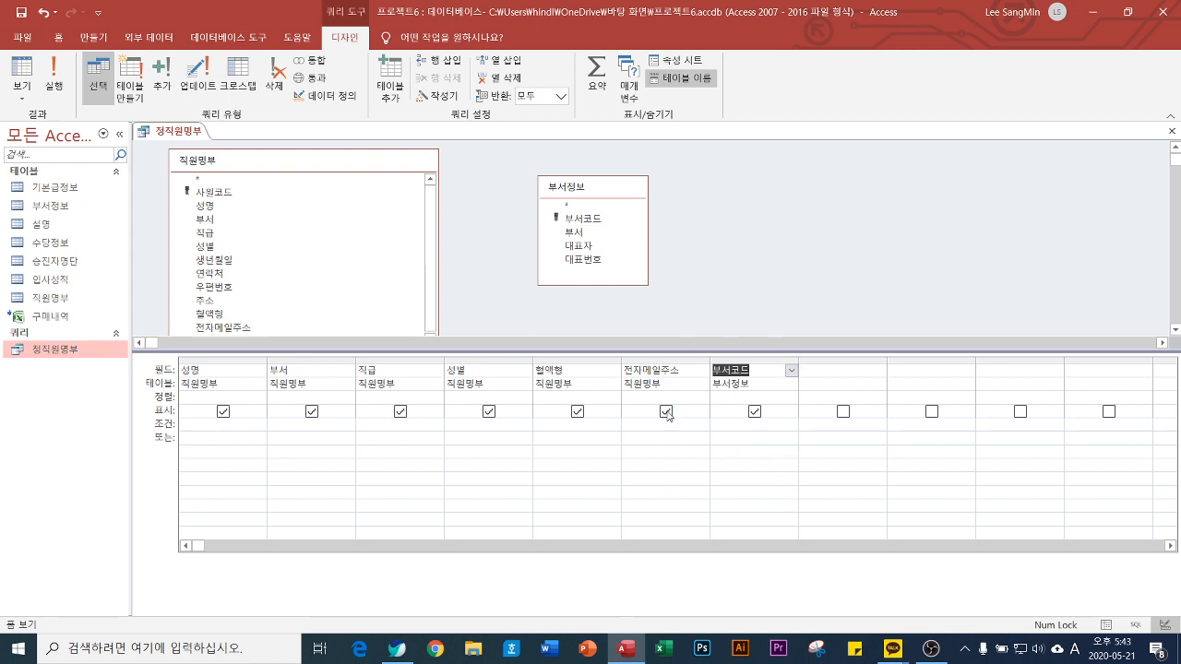
Step: Move the 부서코드 column between 부서 and 직급, and close the query with its changes saved
left_click(759, 361)
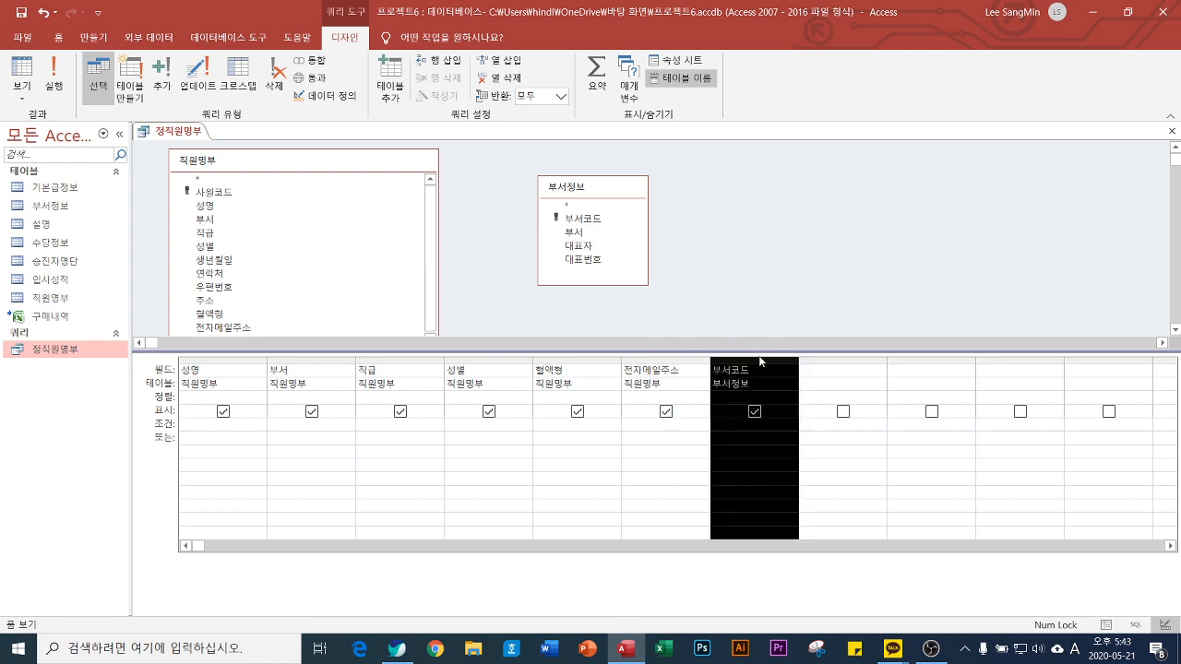
left_click_drag(765, 366, 393, 412)
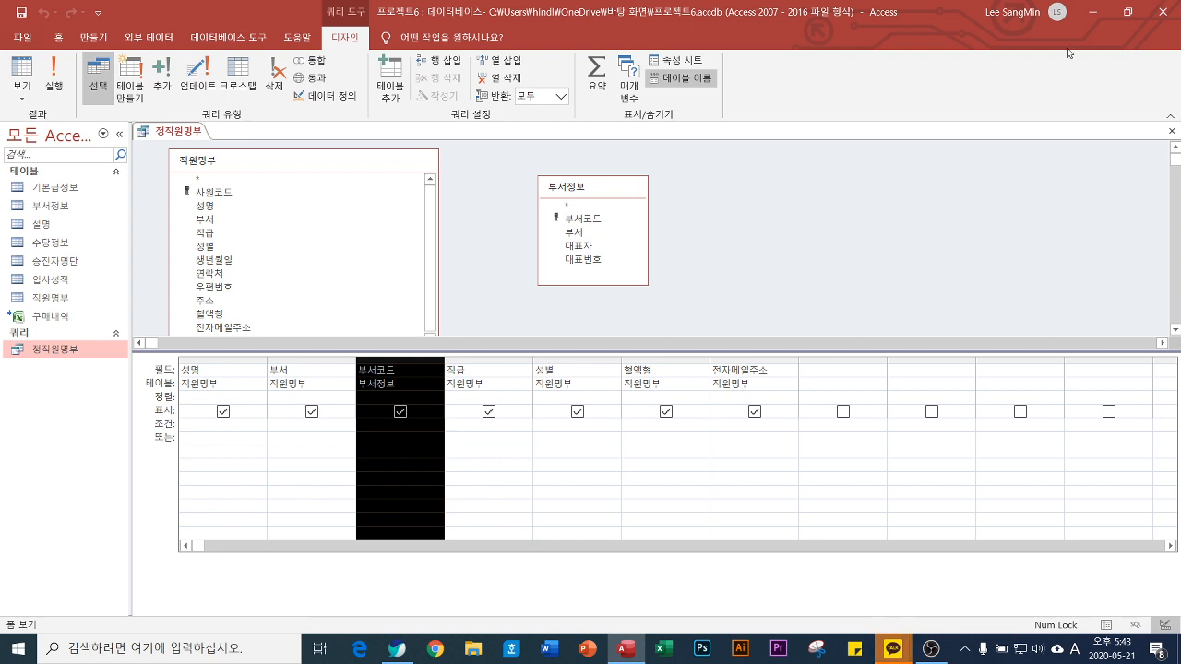
left_click(1172, 131)
left_click(505, 371)
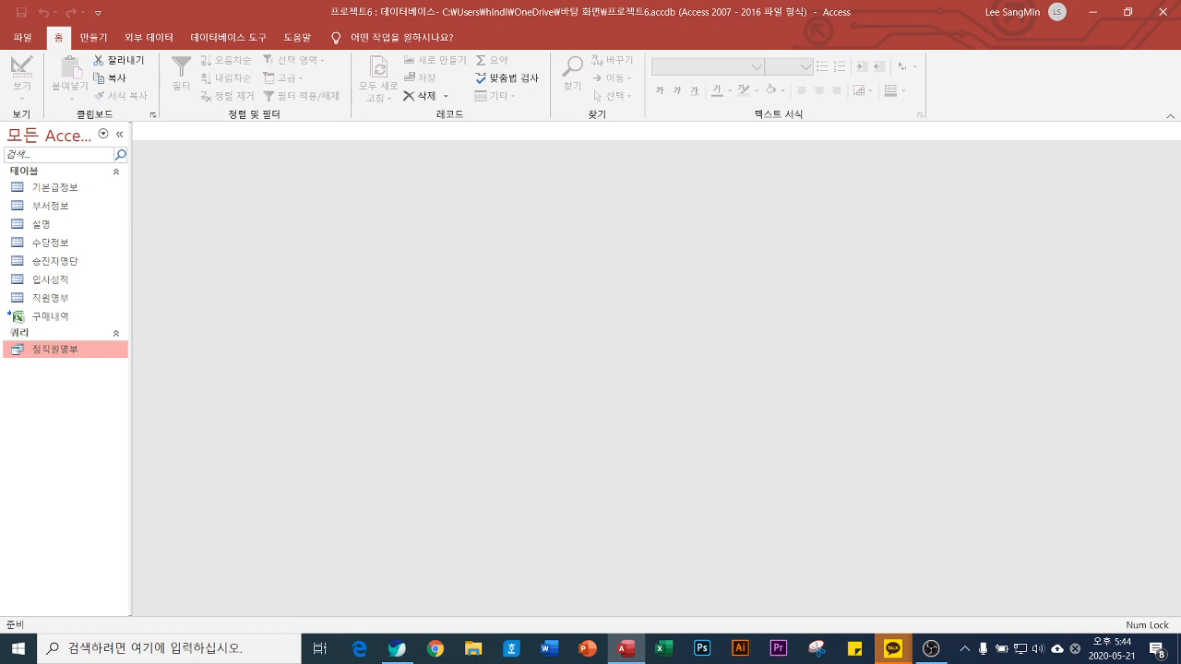
Step: Reopen the 정직원명부 query in design view and set the 혈액형 criterion to "A"
double_click(62, 351)
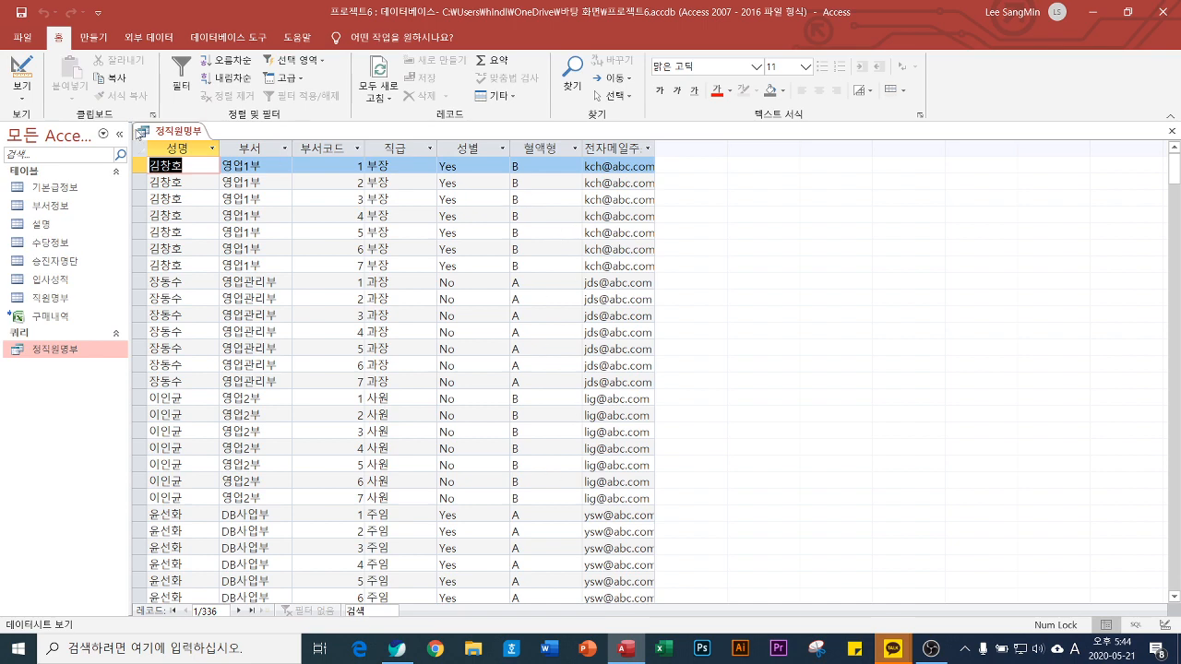
right_click(174, 131)
left_click(249, 200)
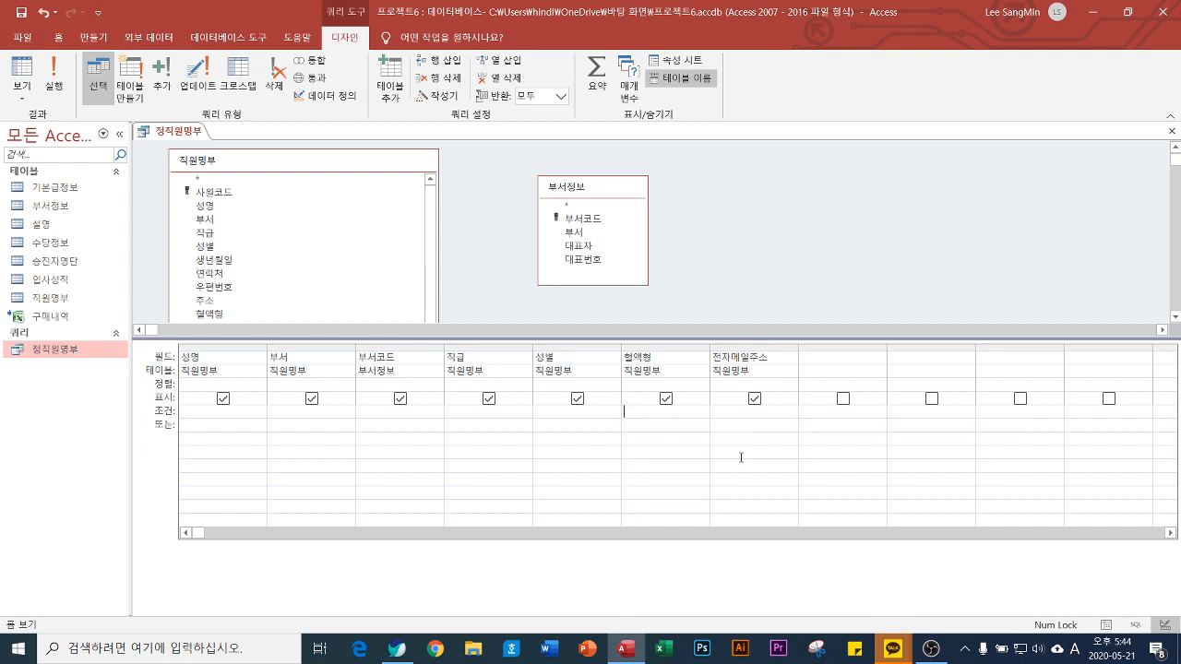
type("Abs(")
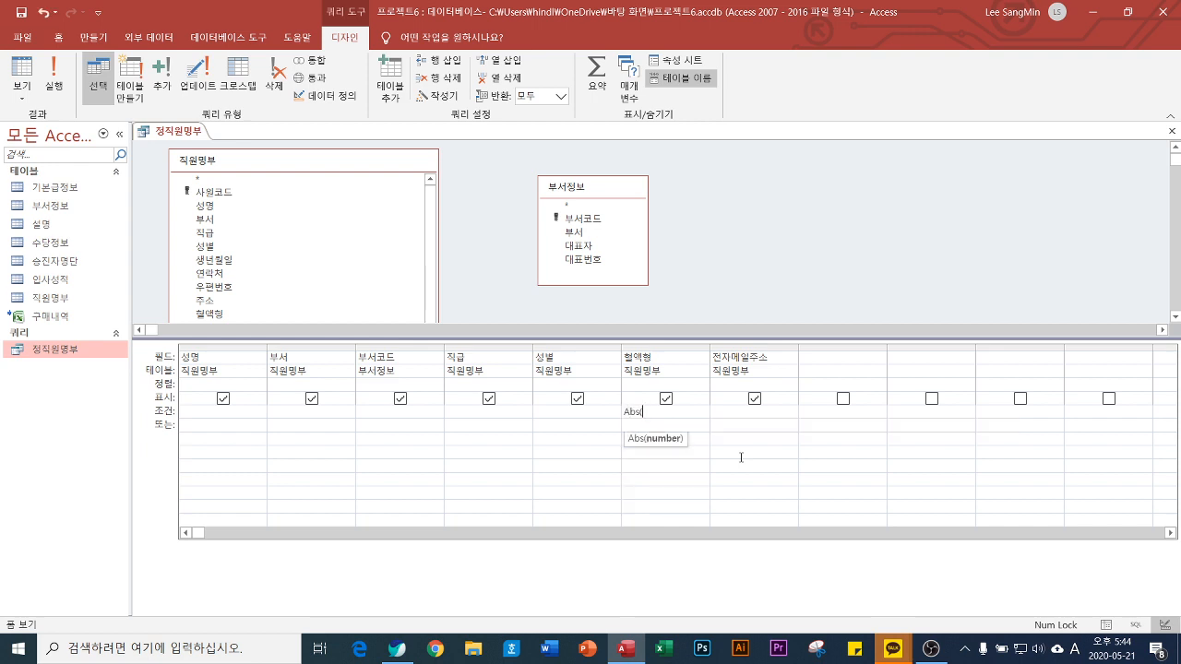
key("BackSpace")
key("BackSpace")
key("BackSpace")
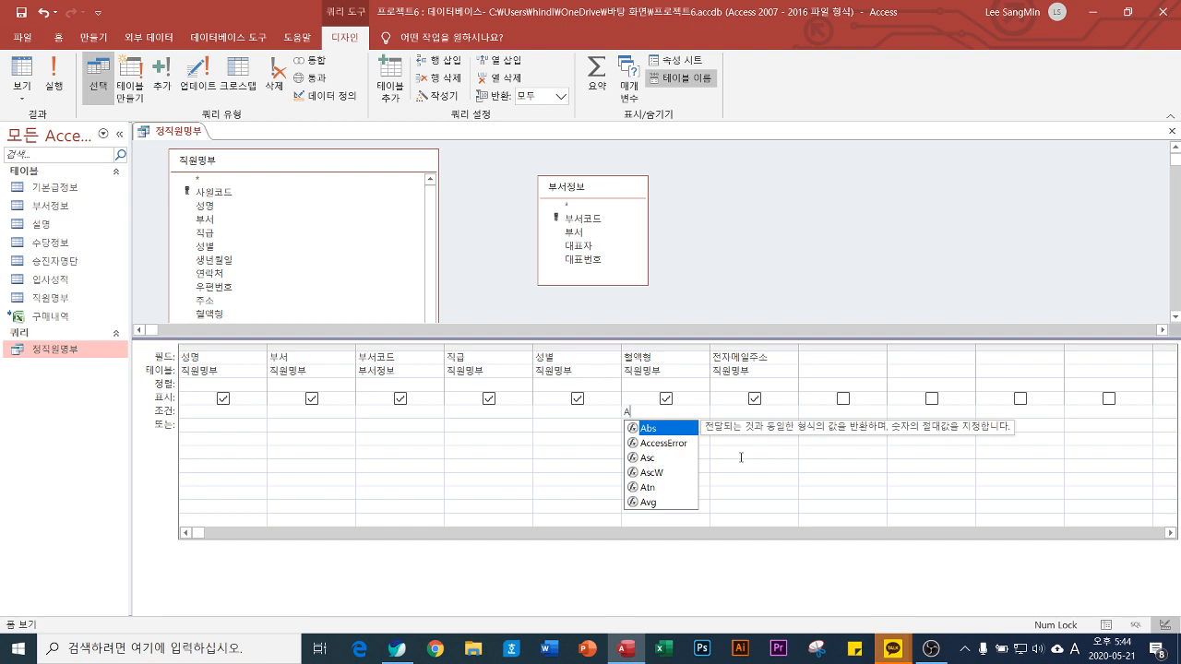
key("BackSpace")
type("\"A")
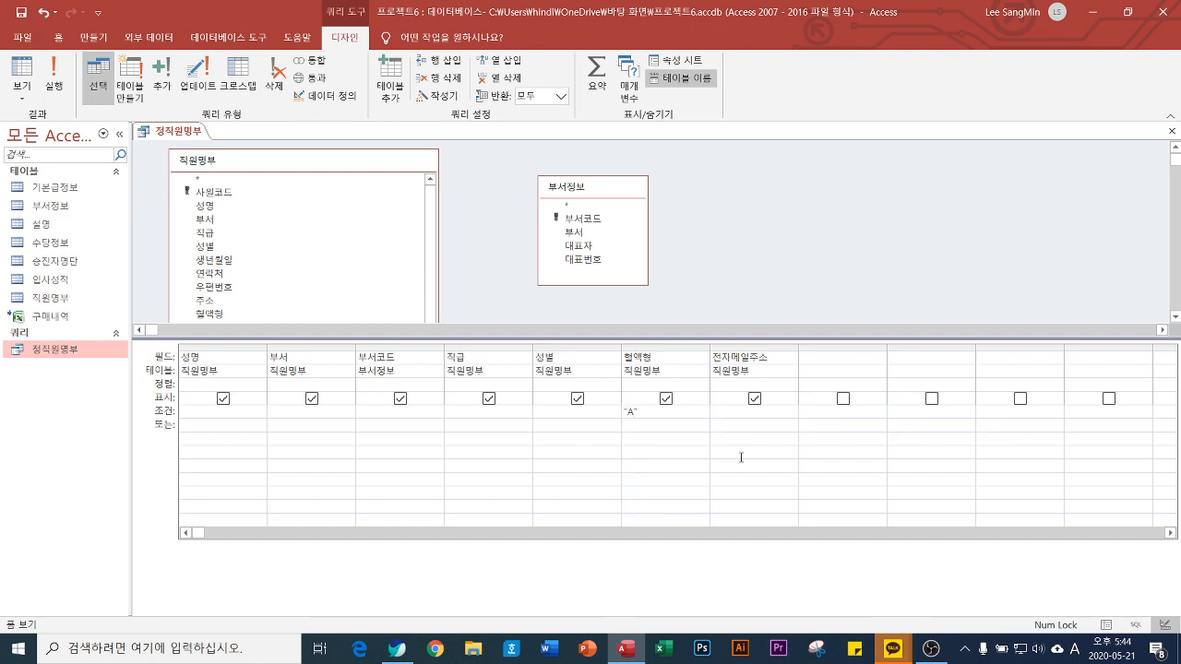
Step: Run the 정직원명부 query to check its records, and close it with the changes saved
left_click(54, 74)
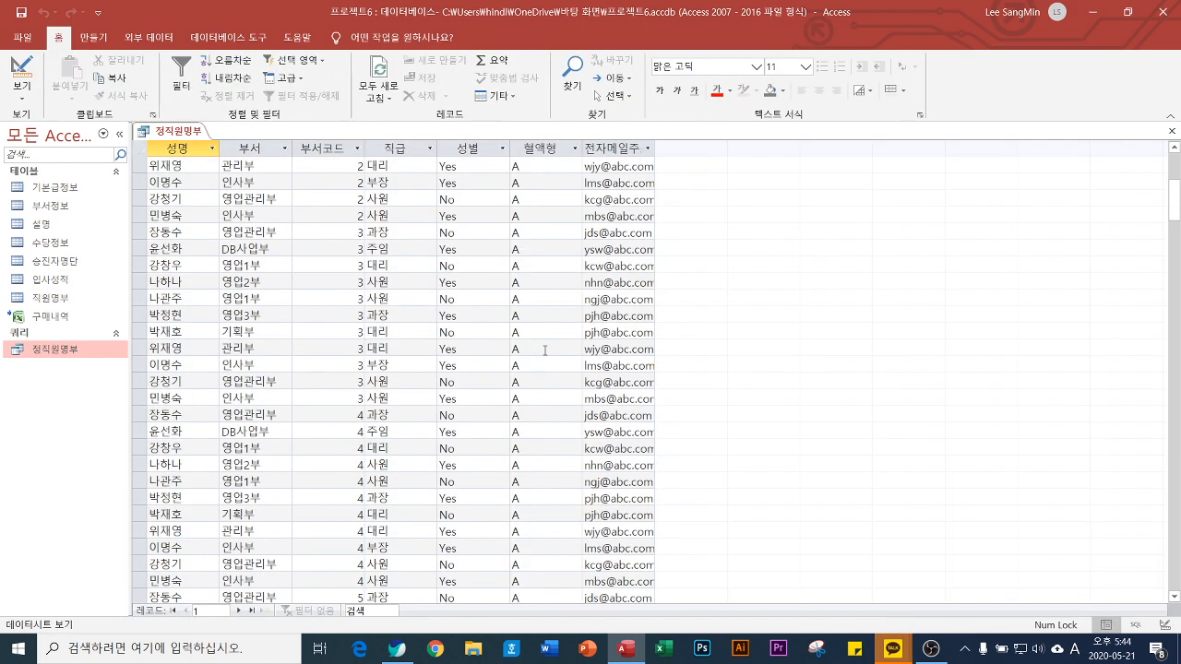
scroll(535, 424, "down", 20)
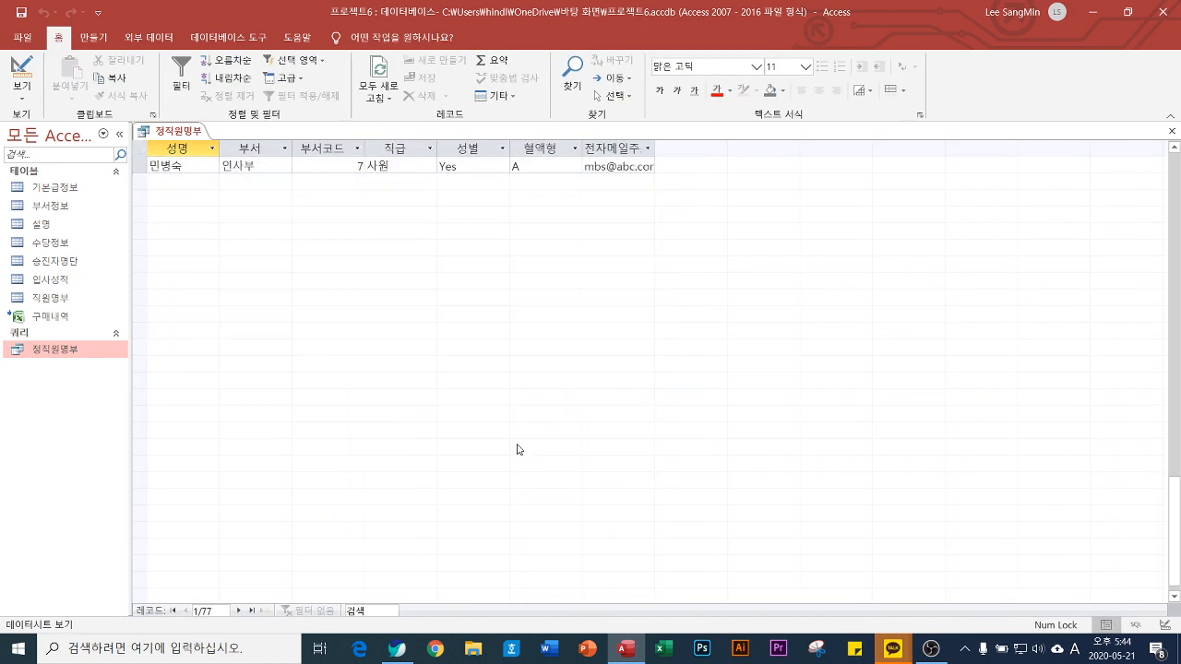
scroll(517, 449, "up", 20)
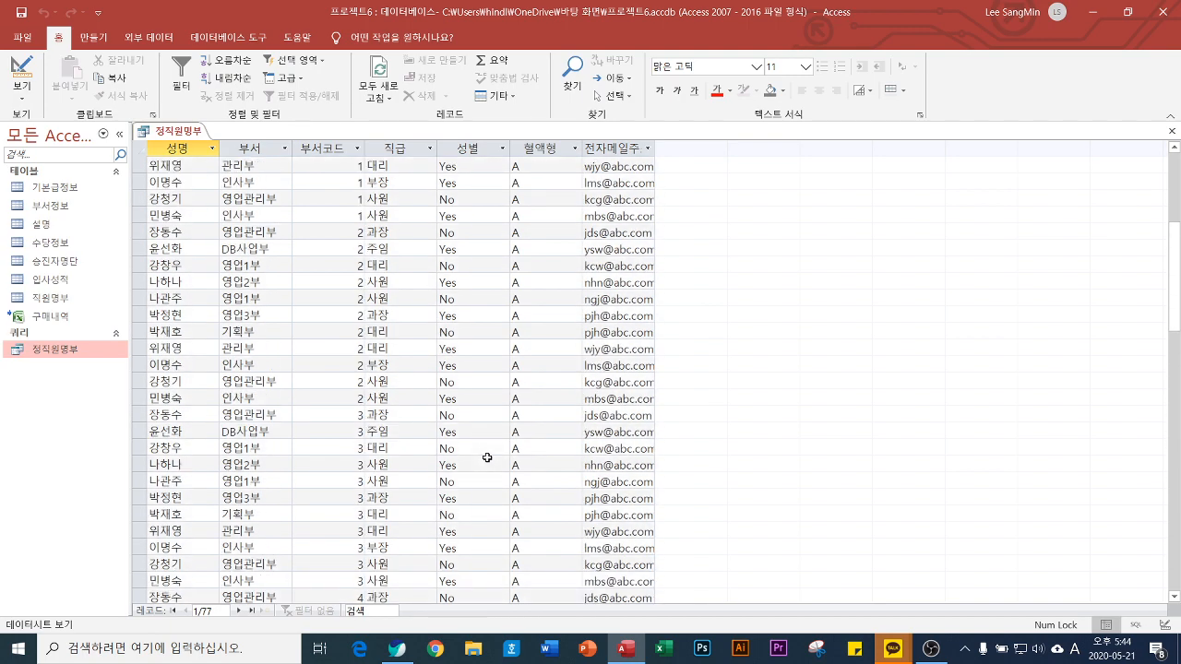
scroll(487, 458, "up", 3)
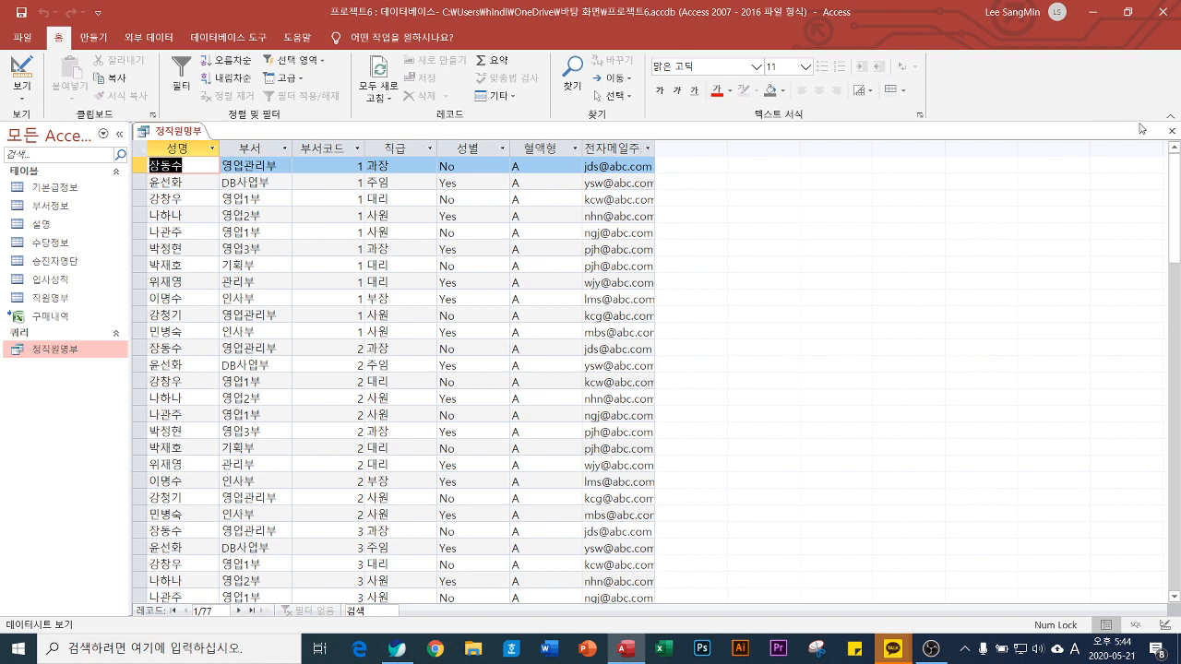
left_click(1171, 131)
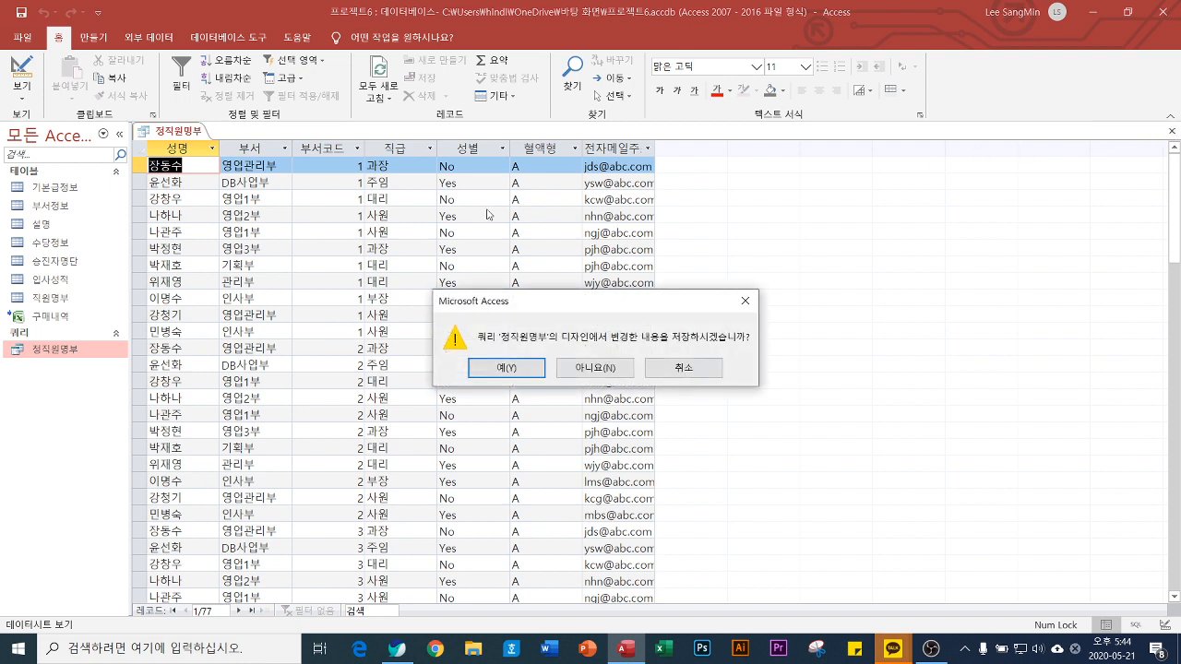
left_click(516, 365)
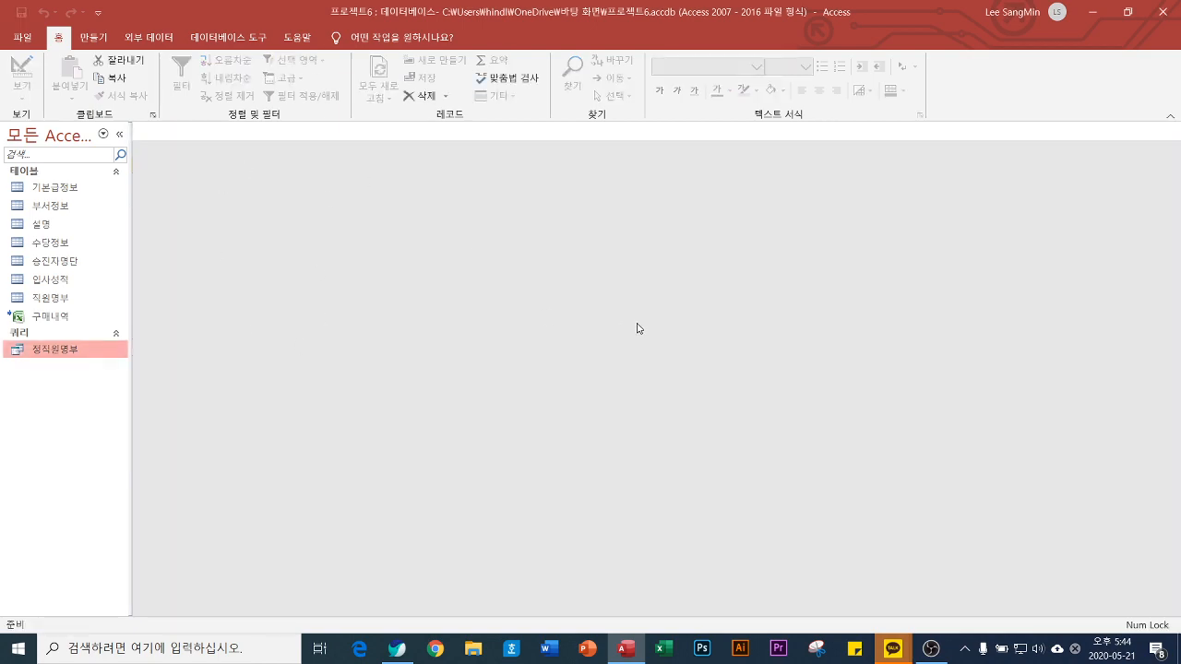
Step: Close the 프로젝트6 database and enable the active content in 프로젝트7
left_click(1163, 12)
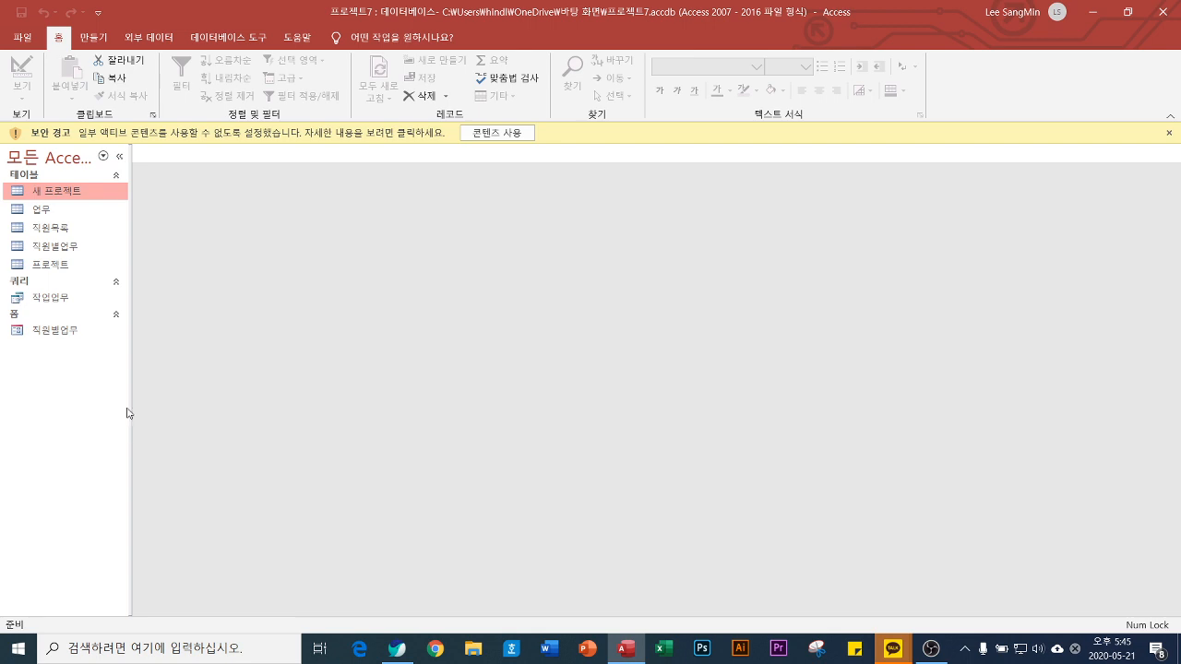
left_click(484, 135)
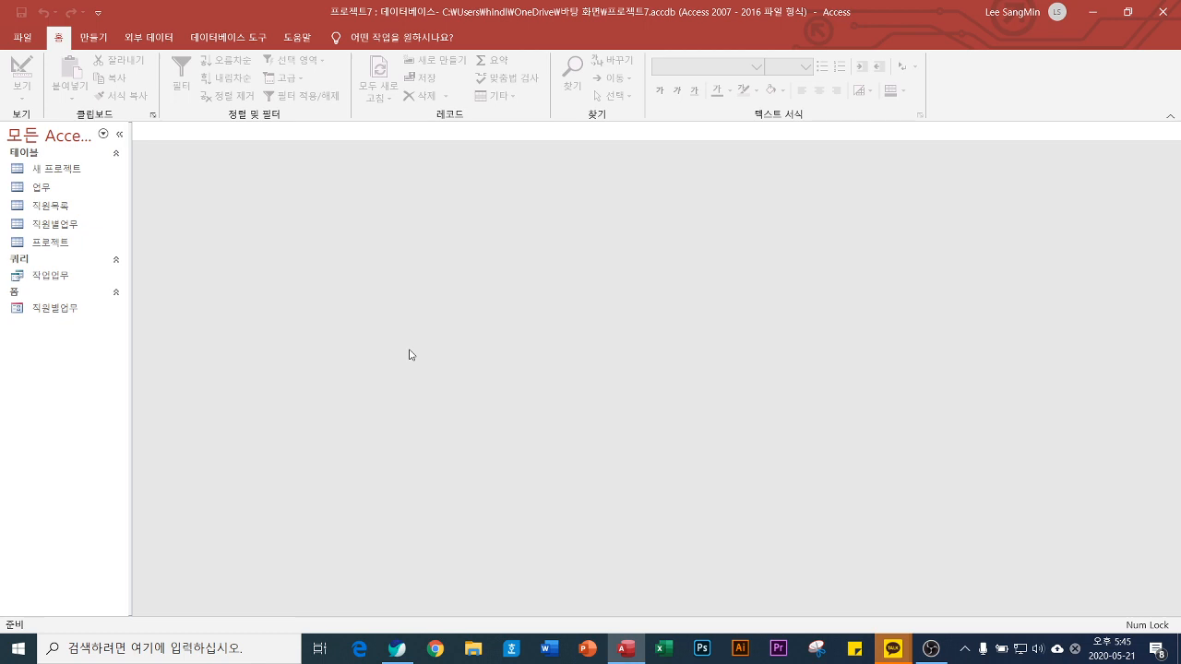
Step: Turn on the 닫을 때 압축 (compact on close) option for the current 프로젝트7 database
left_click(23, 41)
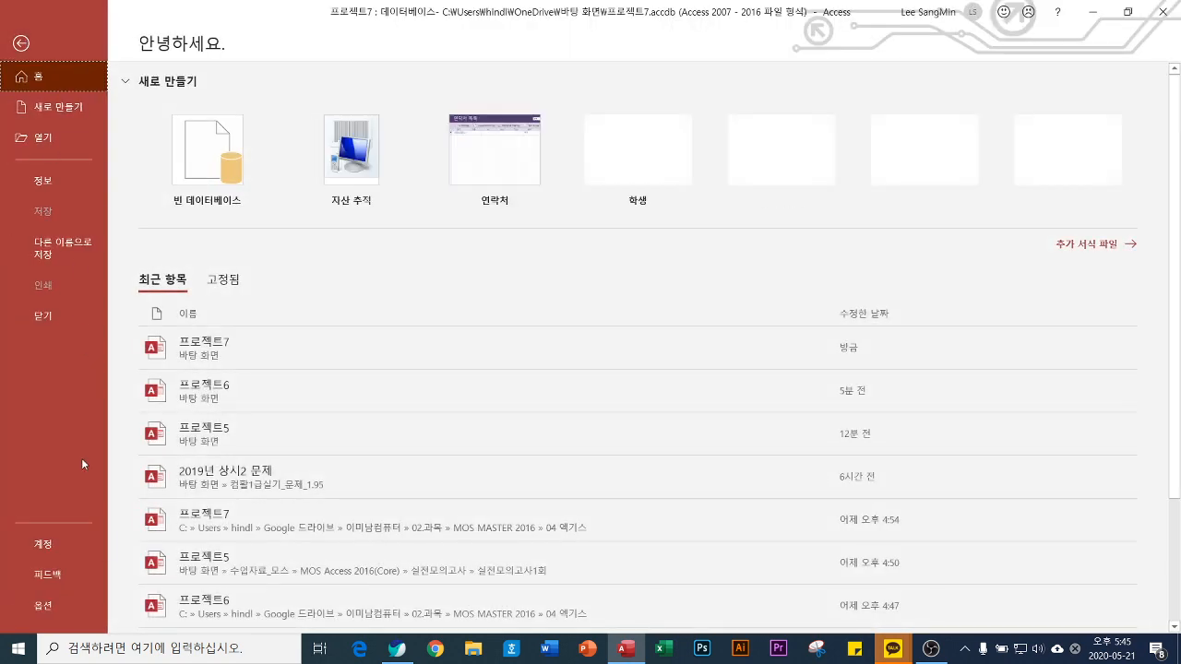
left_click(40, 605)
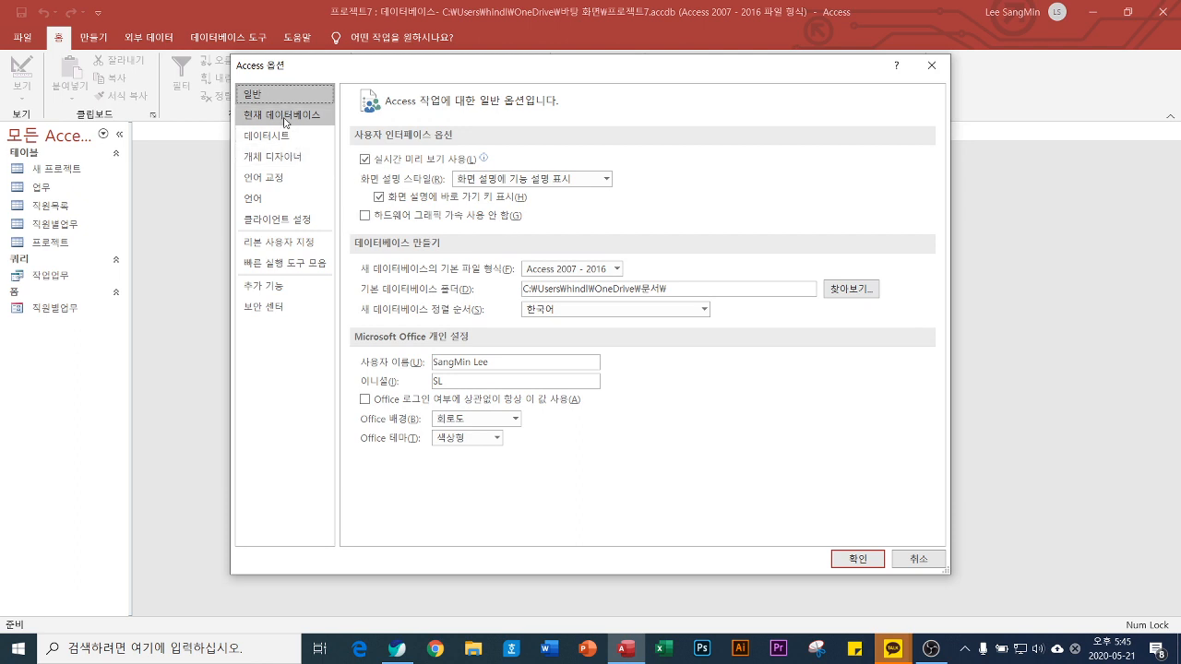
left_click(292, 114)
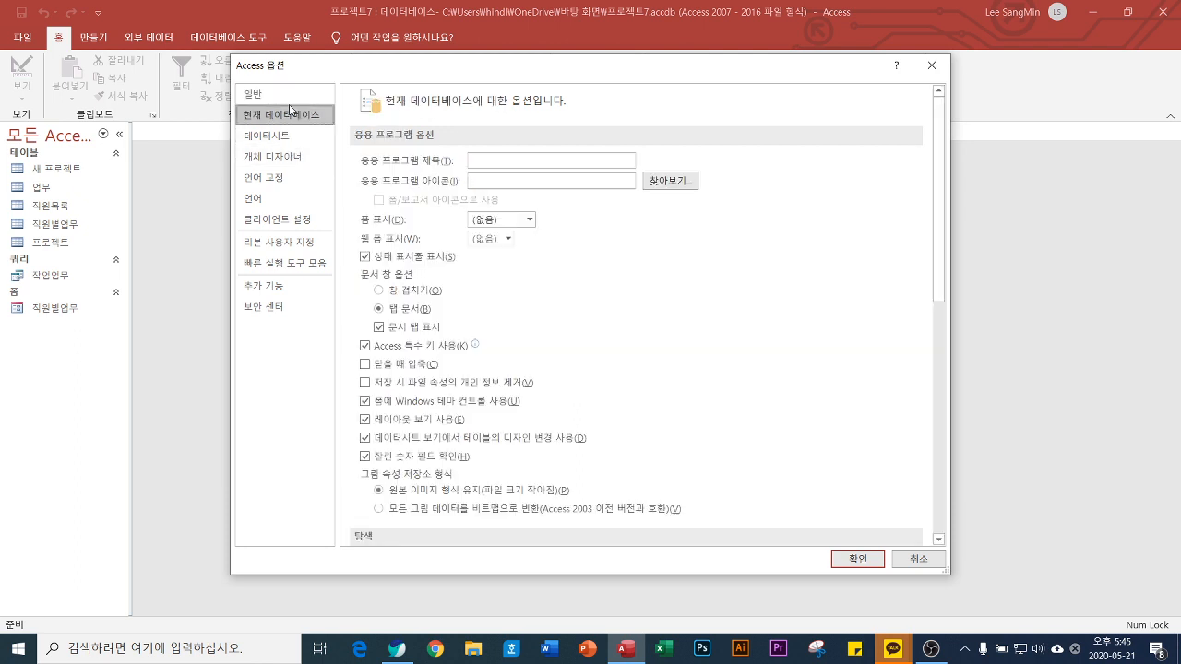
left_click(364, 365)
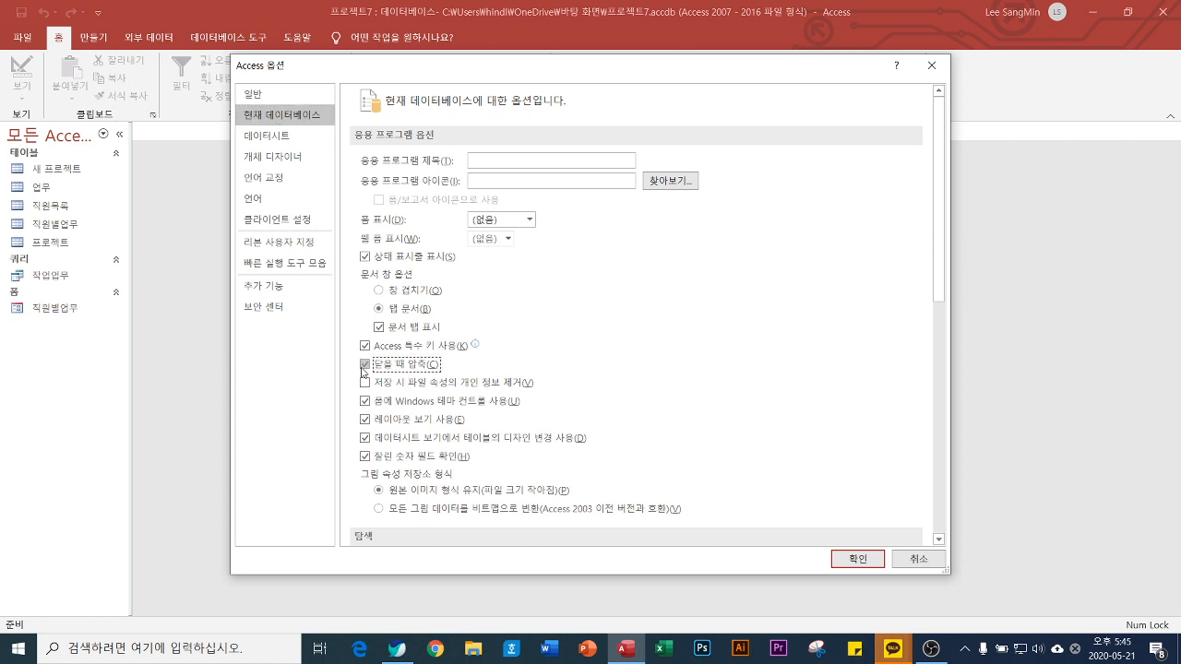
left_click(858, 559)
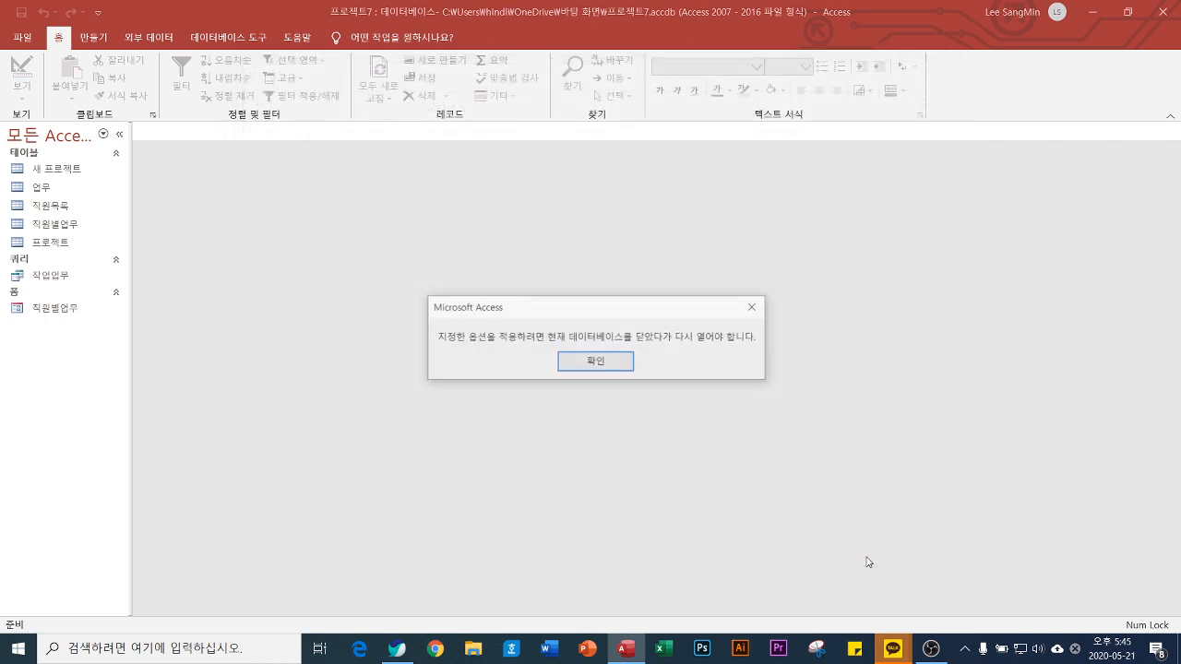
left_click(596, 360)
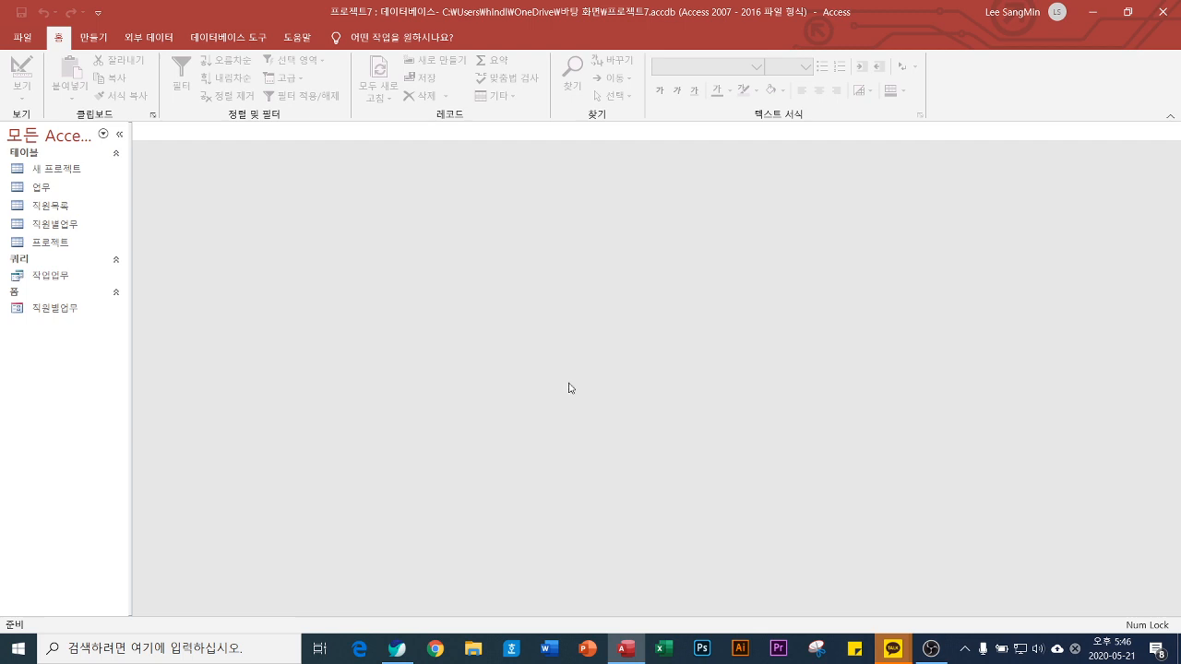
Step: Create a new query in design view based on the 새 프로젝트 table
left_click(88, 35)
left_click(250, 79)
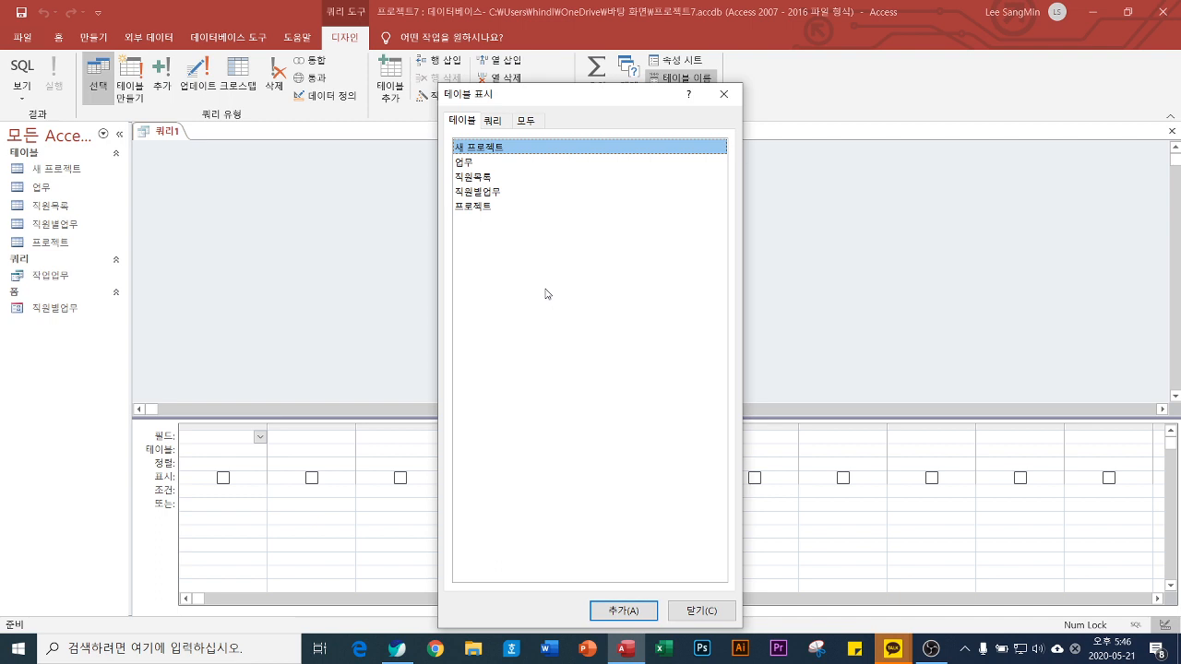
double_click(484, 152)
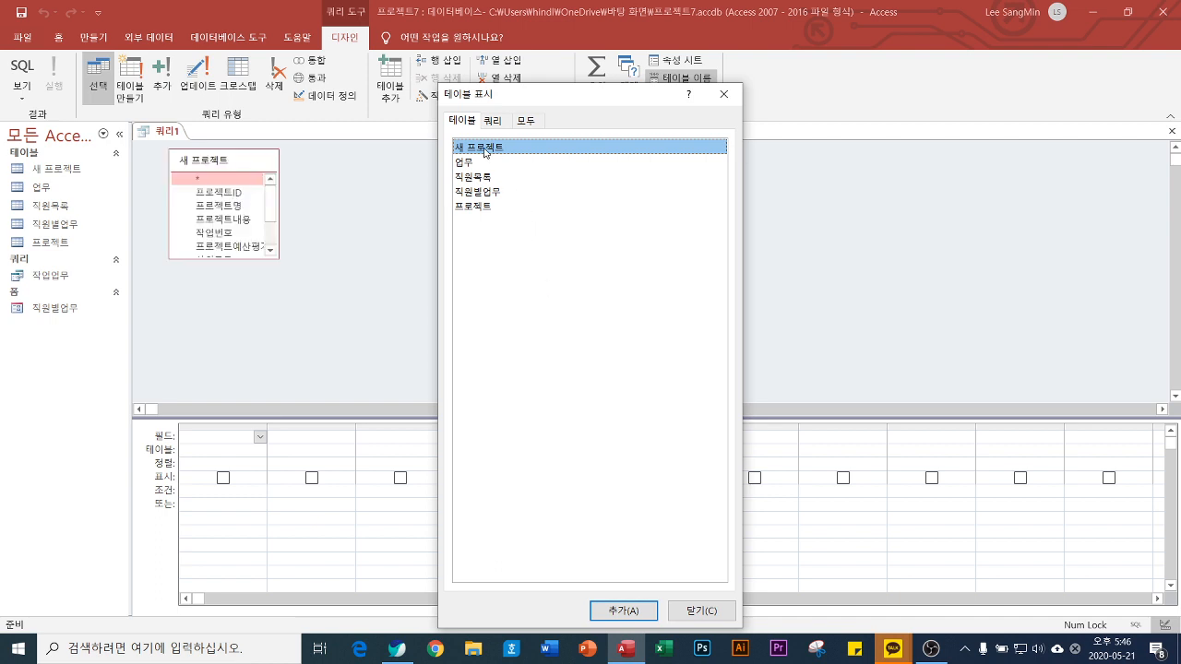
left_click(716, 615)
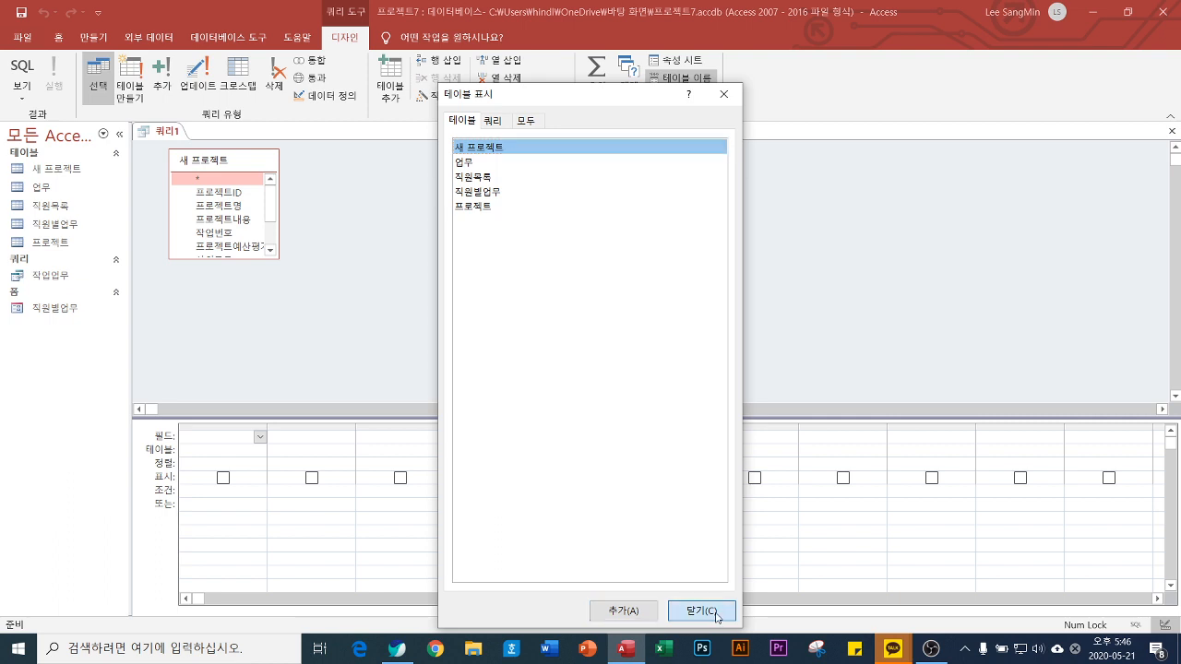
Step: Change the query to an append query that adds records to the 프로젝트 table in the current database
left_click(165, 82)
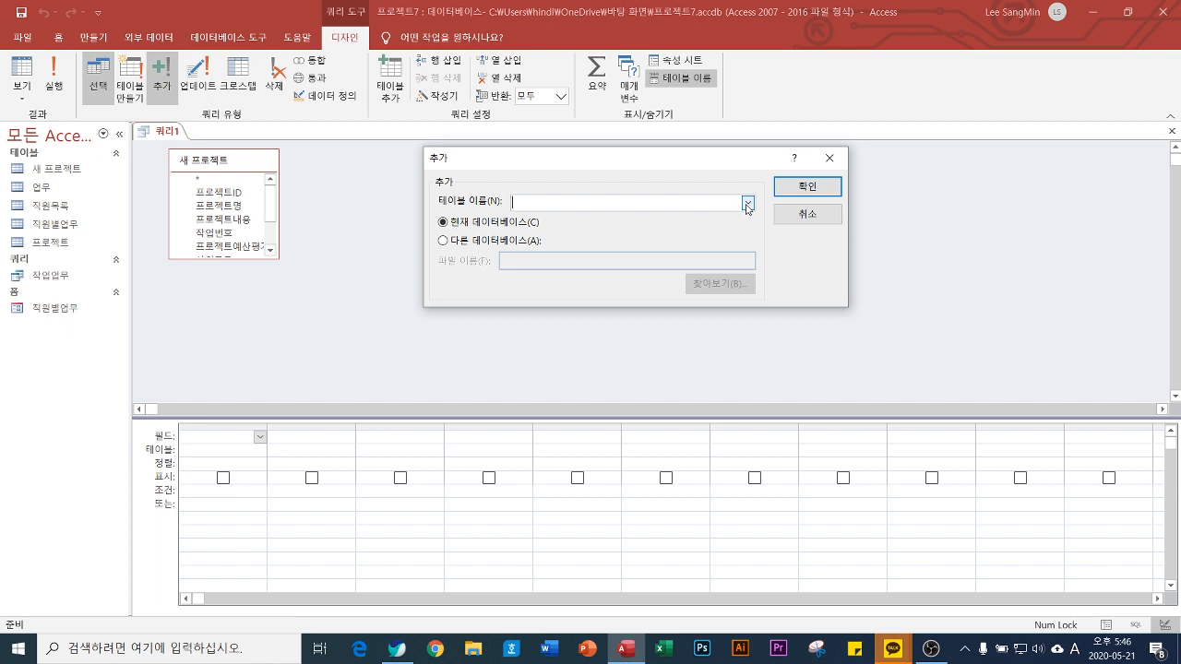
left_click(747, 203)
left_click(607, 279)
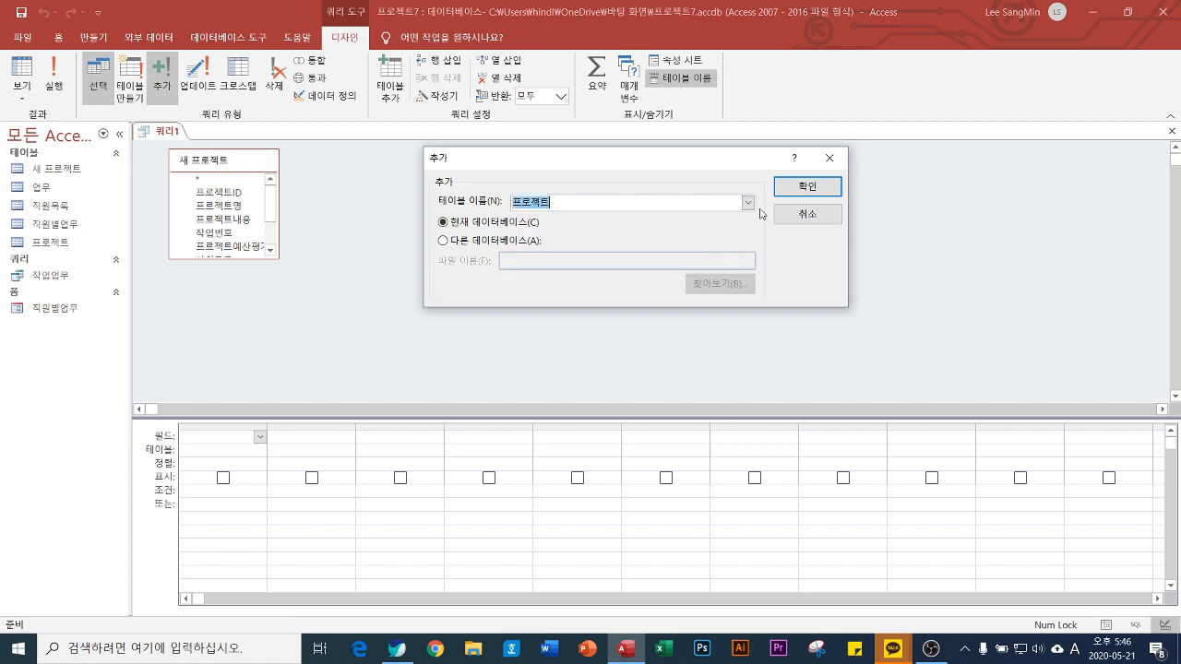
left_click(808, 186)
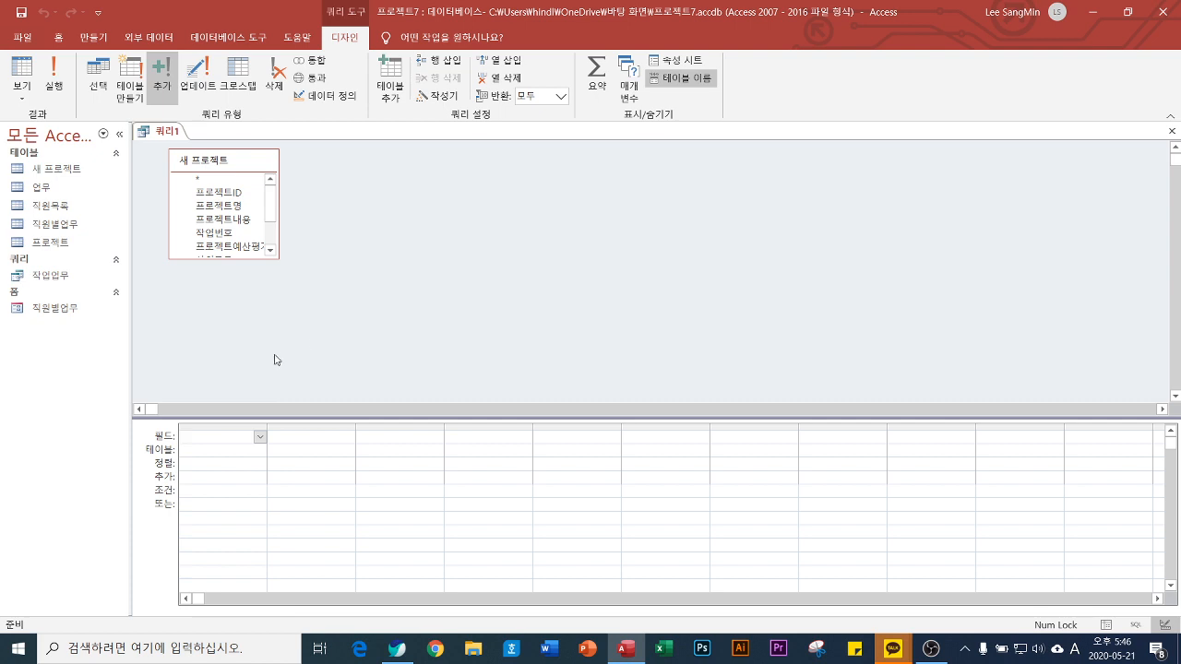
Step: Add all 새 프로젝트 fields from 프로젝트명 through 진행상태 to the query grid and run the append query
left_click_drag(279, 258, 348, 351)
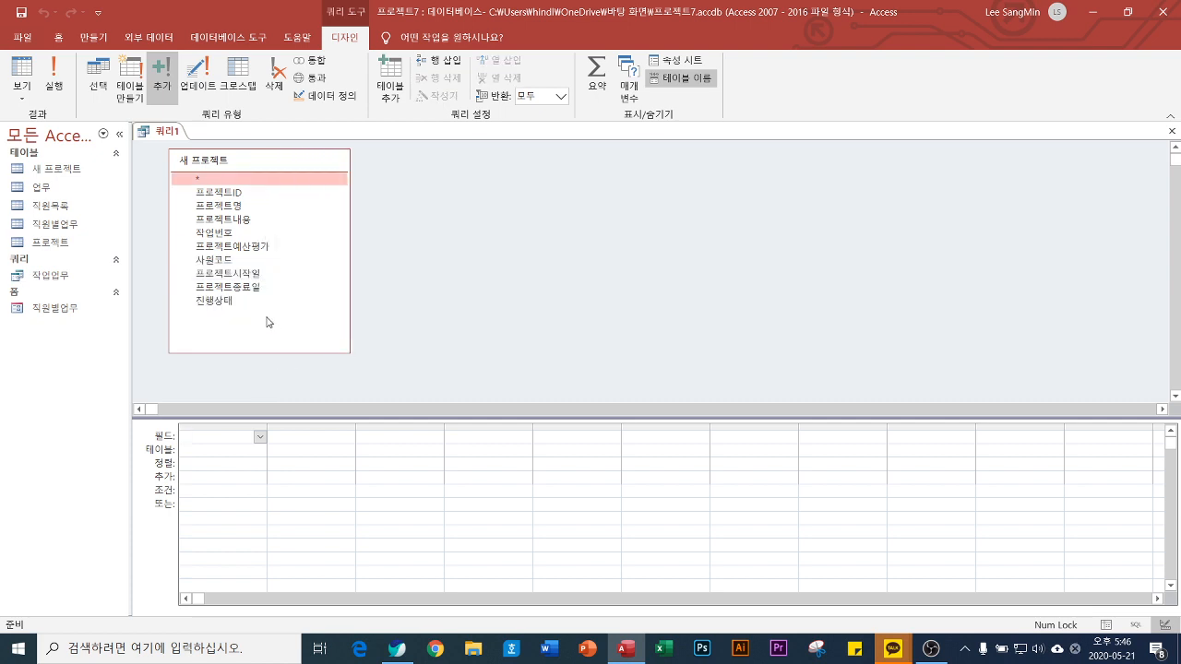
double_click(238, 208)
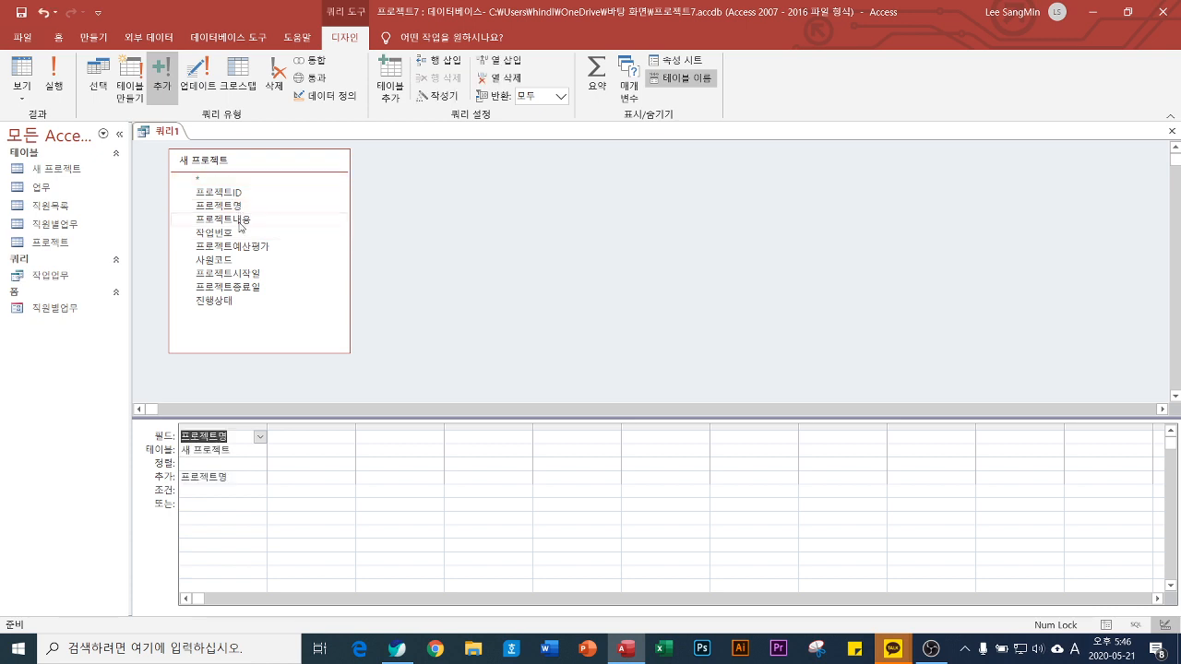
double_click(241, 220)
left_click(228, 235)
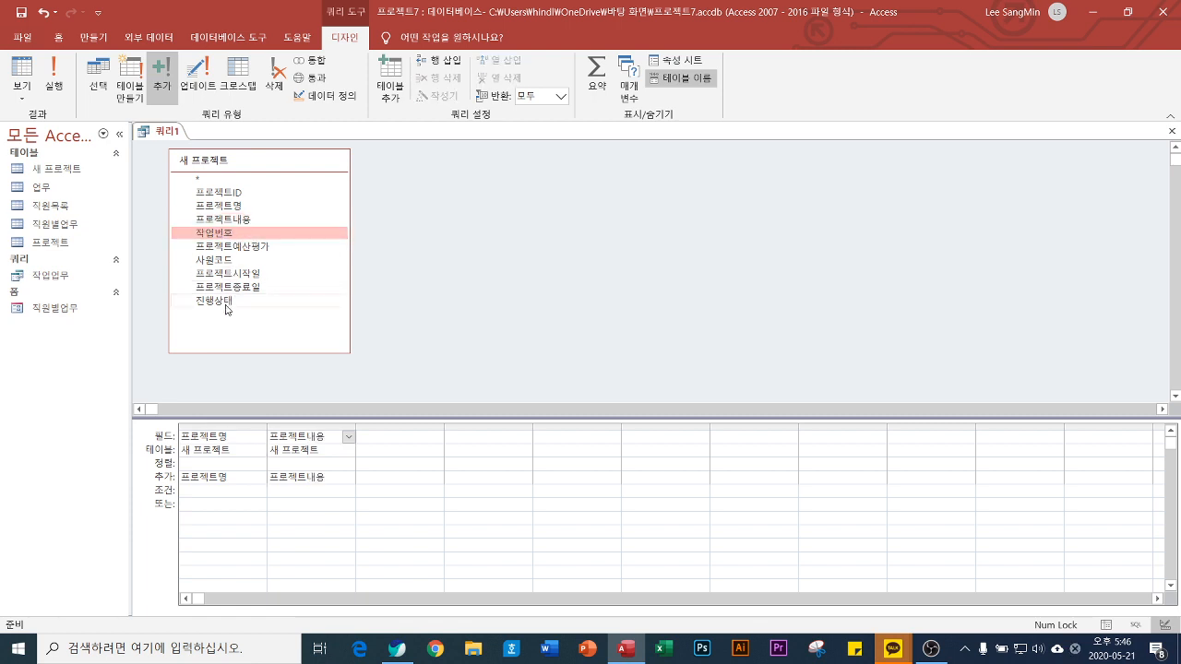
left_click(230, 301, "shift")
left_click_drag(231, 237, 407, 438)
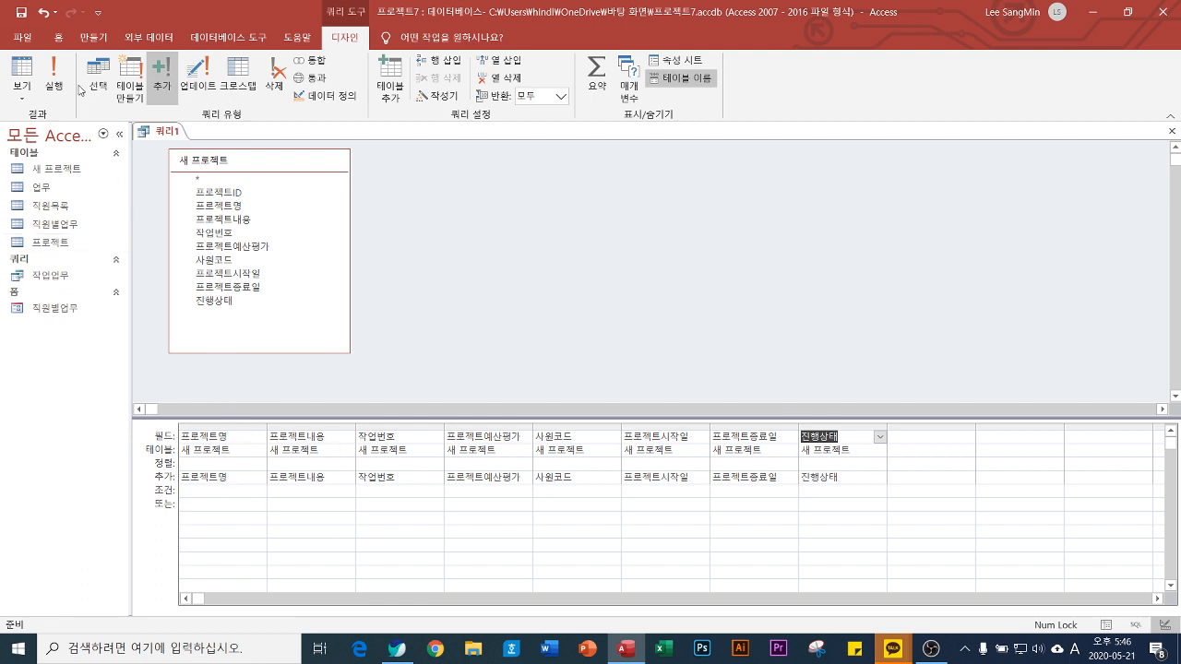
left_click(52, 70)
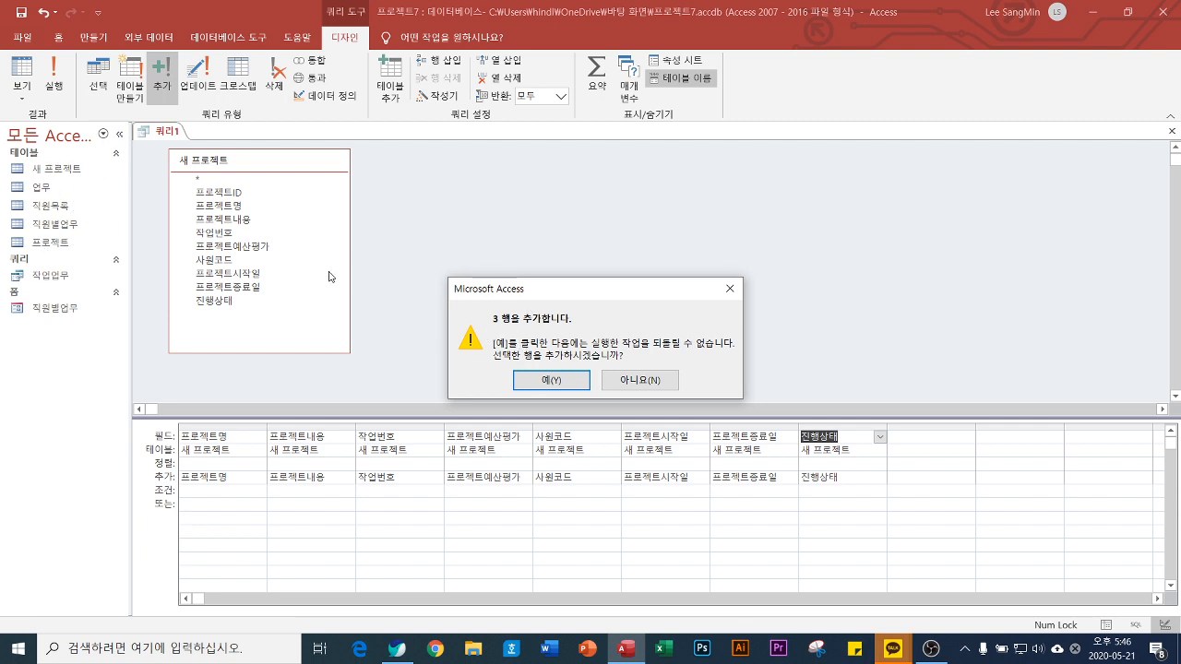
left_click(551, 380)
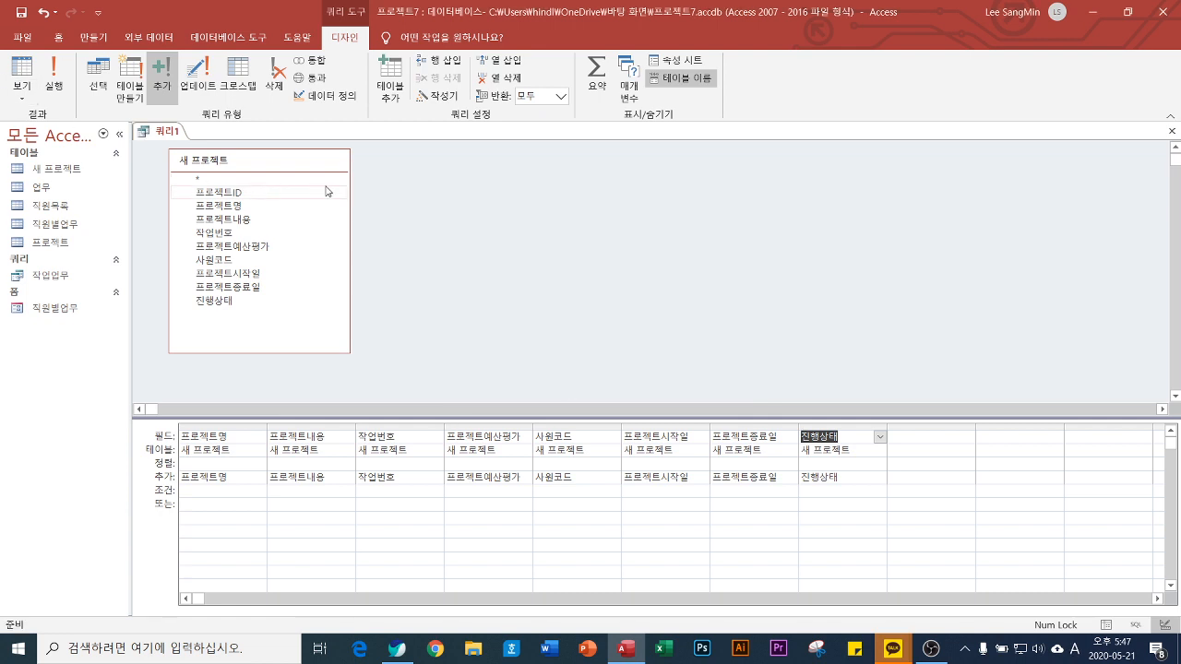
Step: Save the append query as 프로젝트 추가 and close it
right_click(168, 134)
left_click(210, 148)
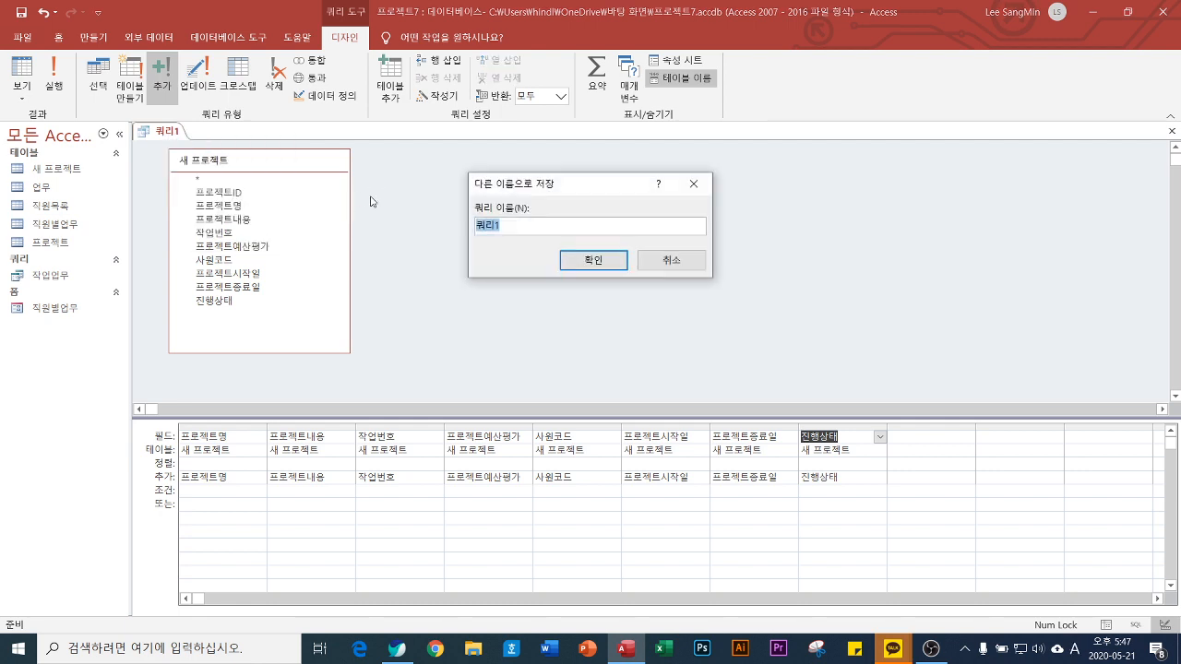
type("vm")
key("BackSpace")
key("BackSpace")
key("Hangul")
type("프로젝트 추가")
key("Return")
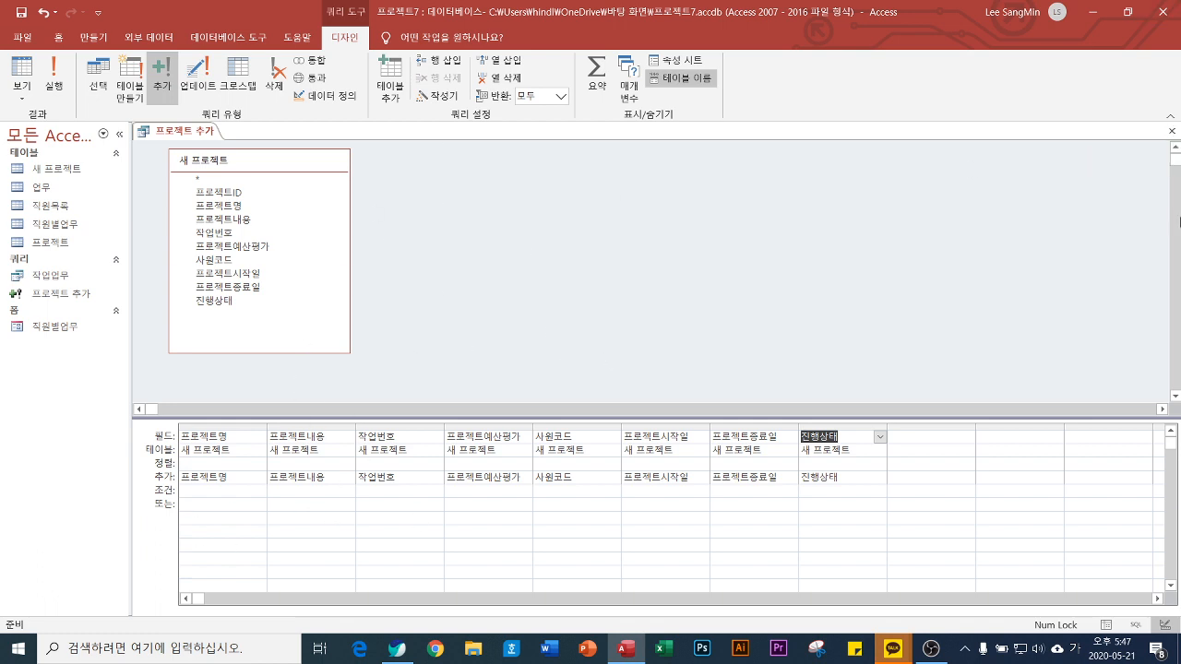
left_click(1173, 132)
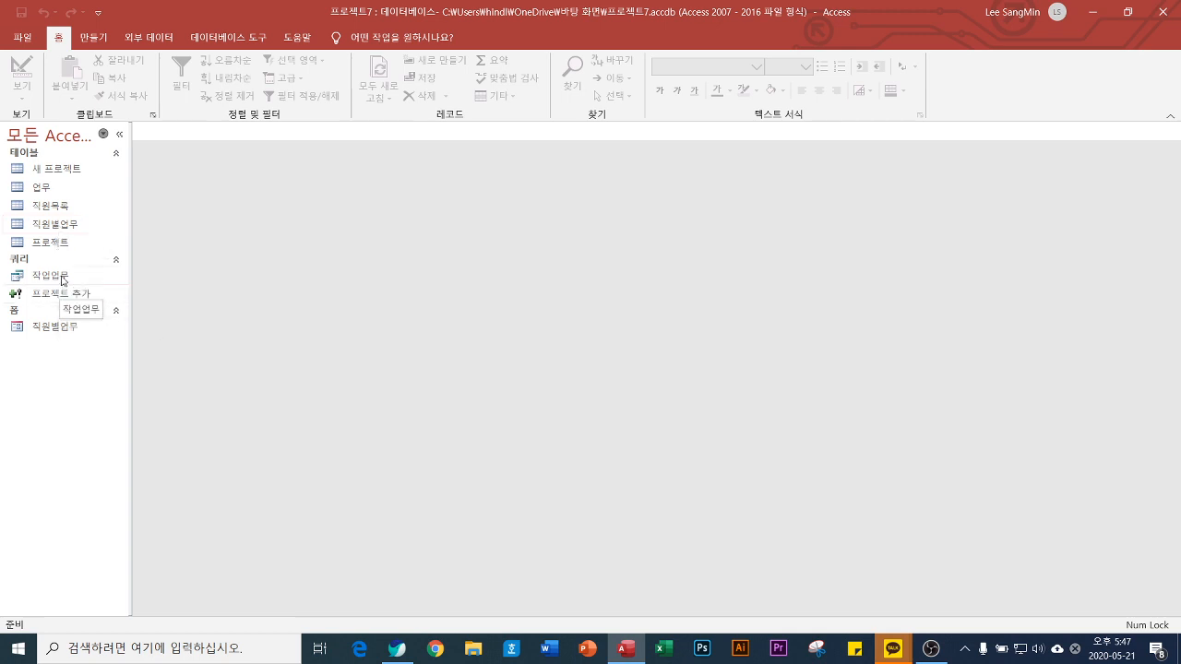
Step: In the design of the 직원별업무 form, set the 성명 text box's 컨트롤 팁 텍스트 to 잘생긴이미남, and close the form with changes saved
right_click(61, 327)
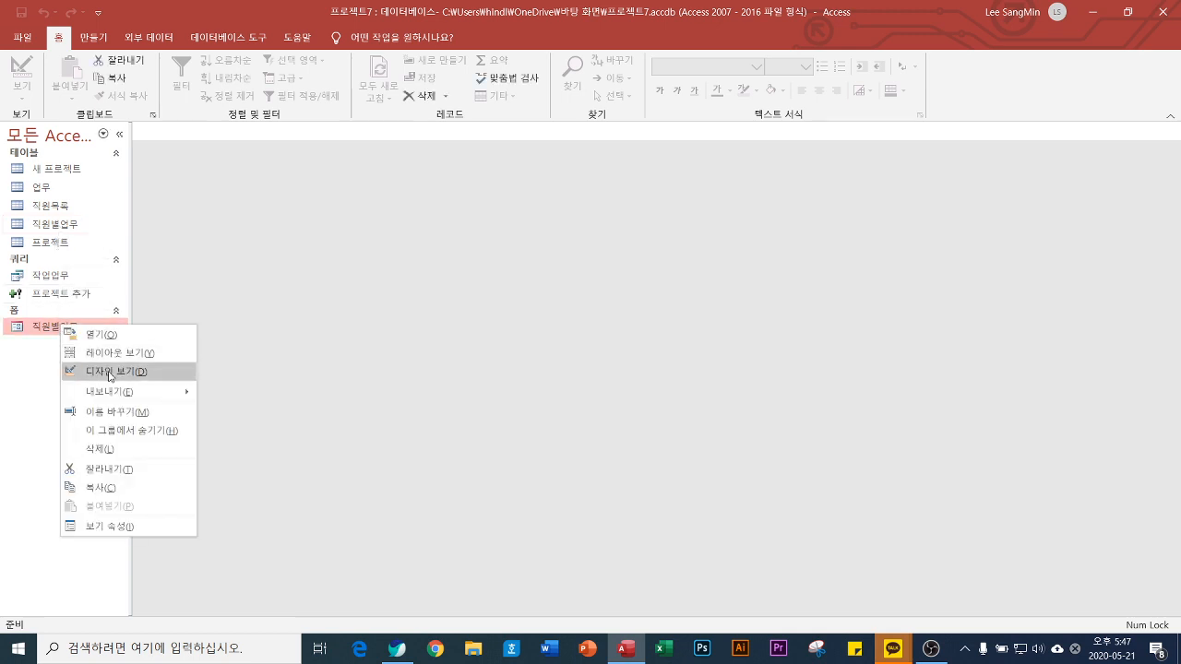
left_click(110, 372)
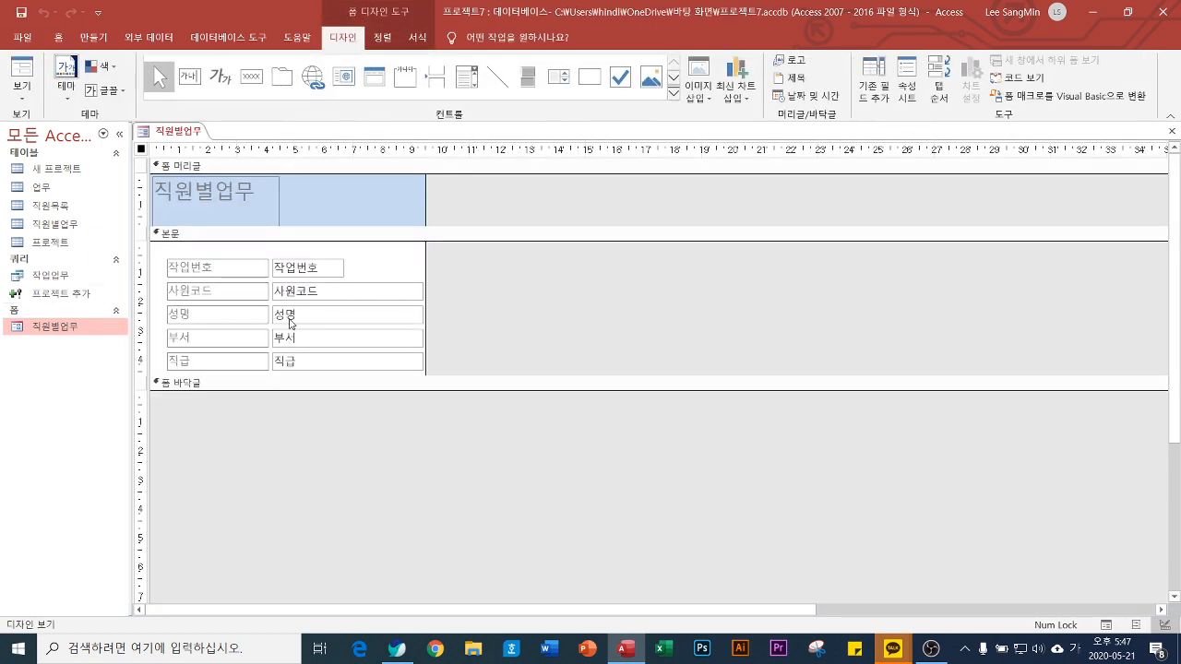
left_click(291, 319)
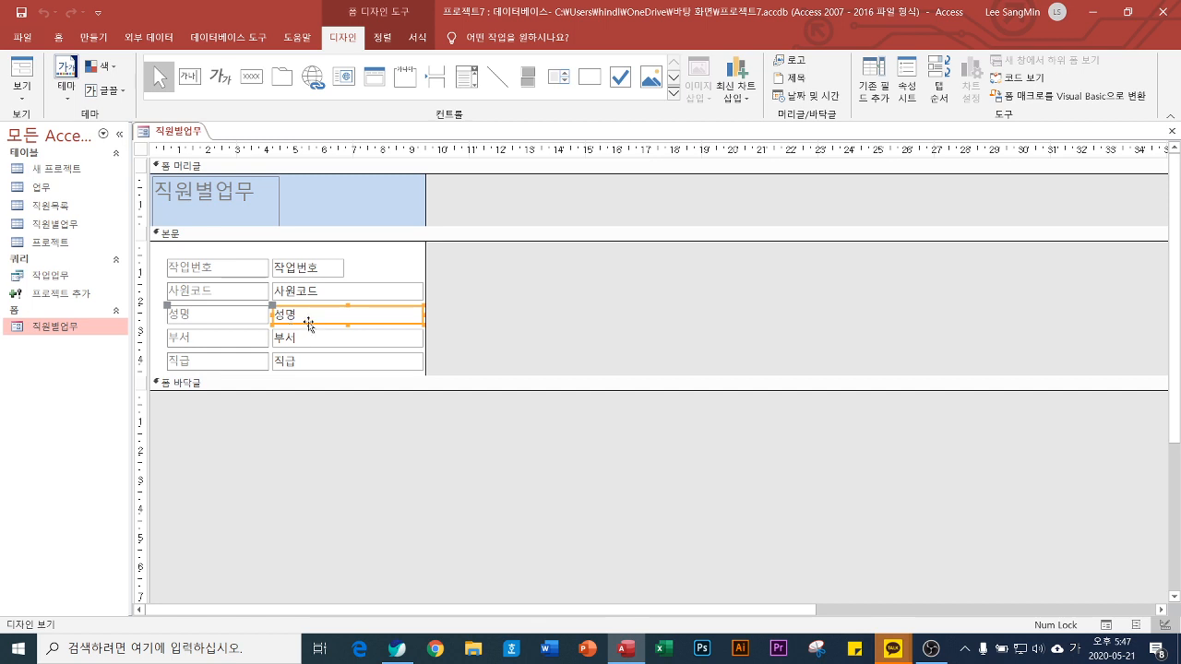
left_click(312, 327)
double_click(312, 326)
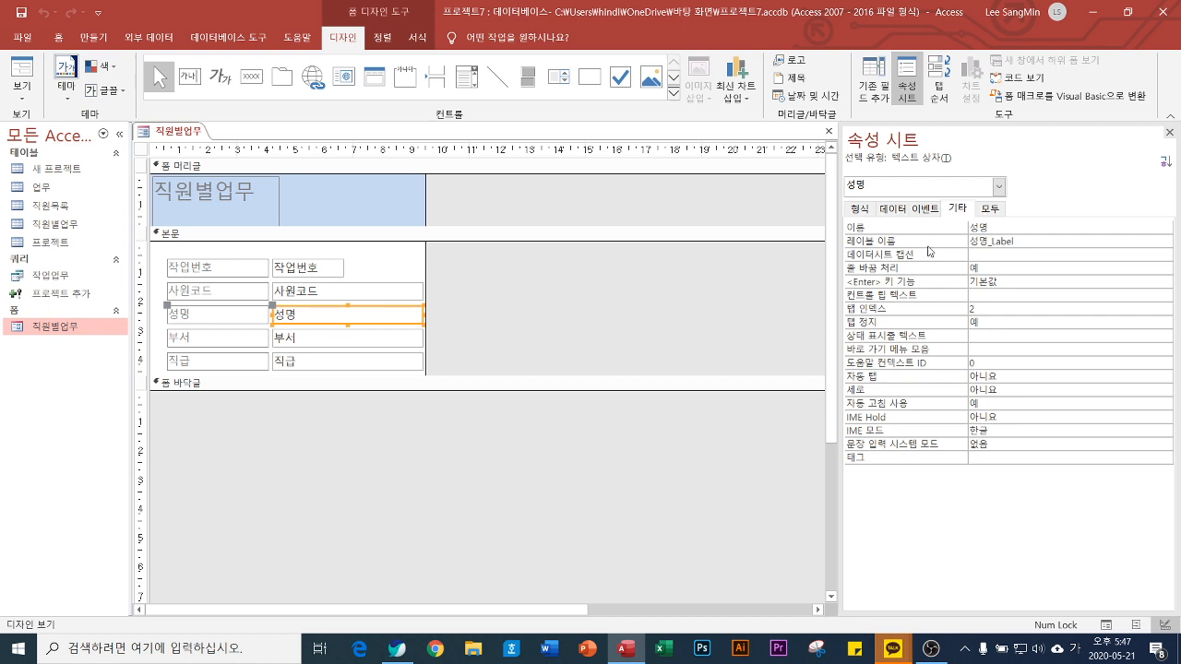
left_click(984, 295)
type("잘생긴이미지")
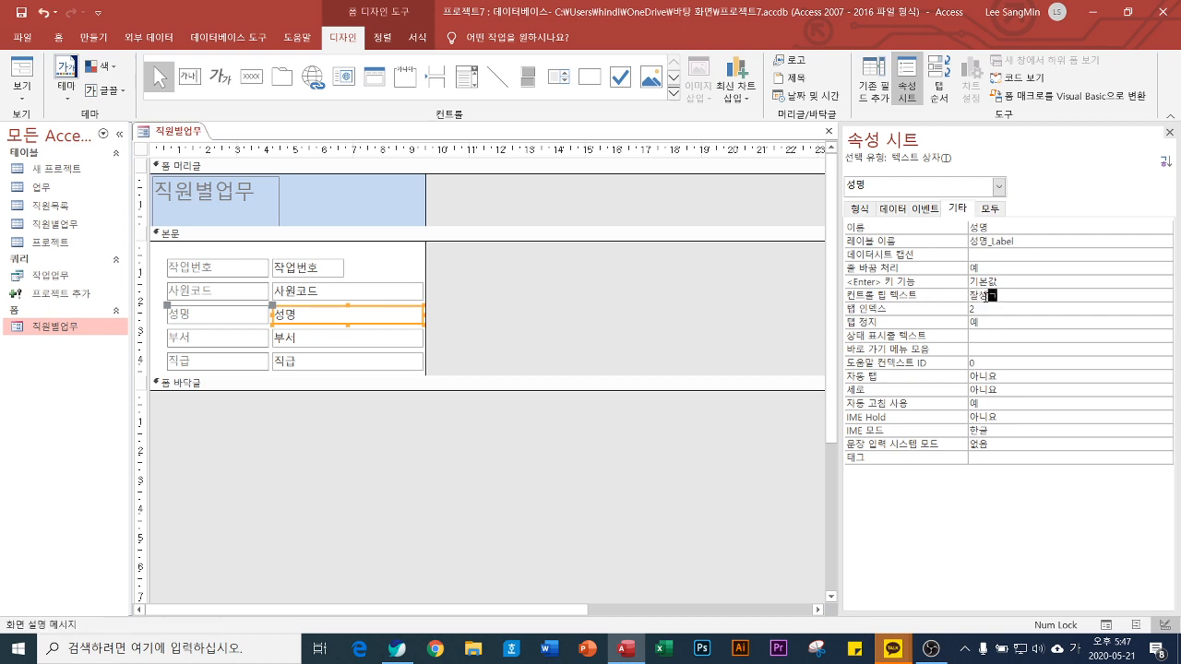
key("Return")
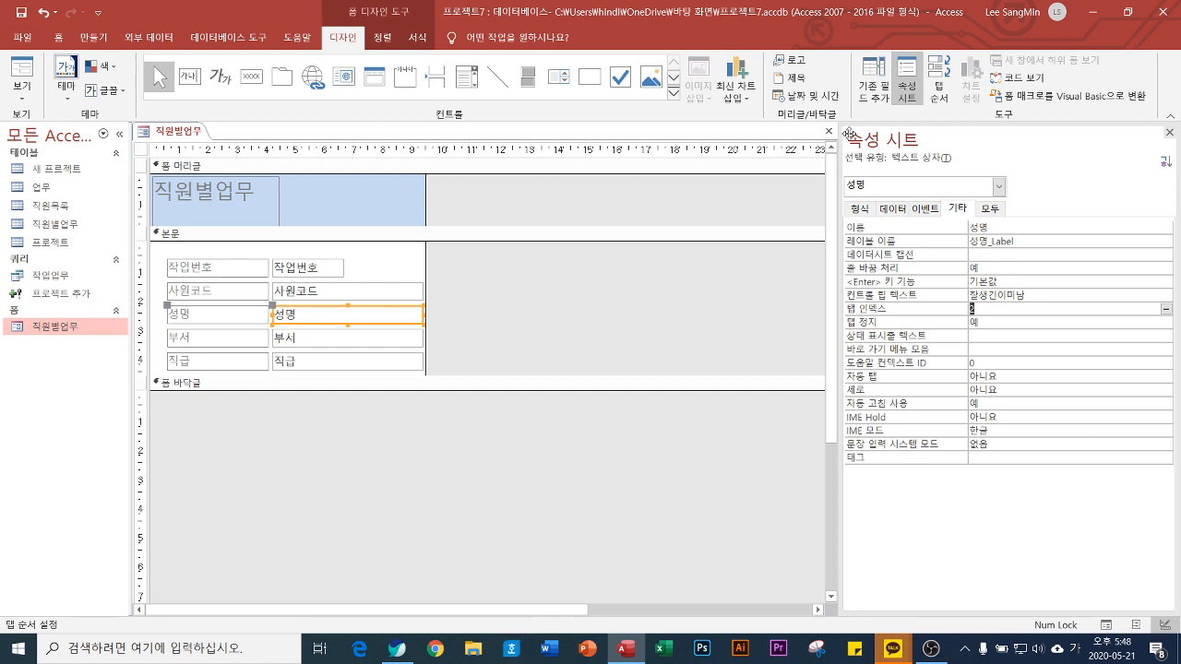
left_click(827, 134)
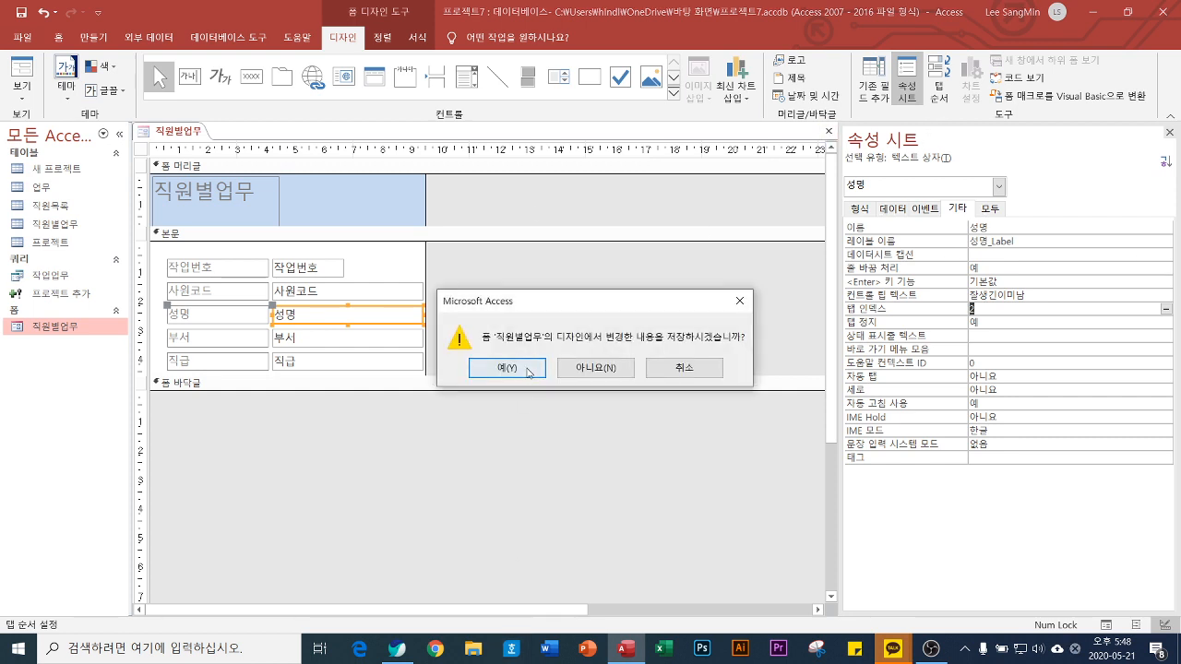
left_click(530, 374)
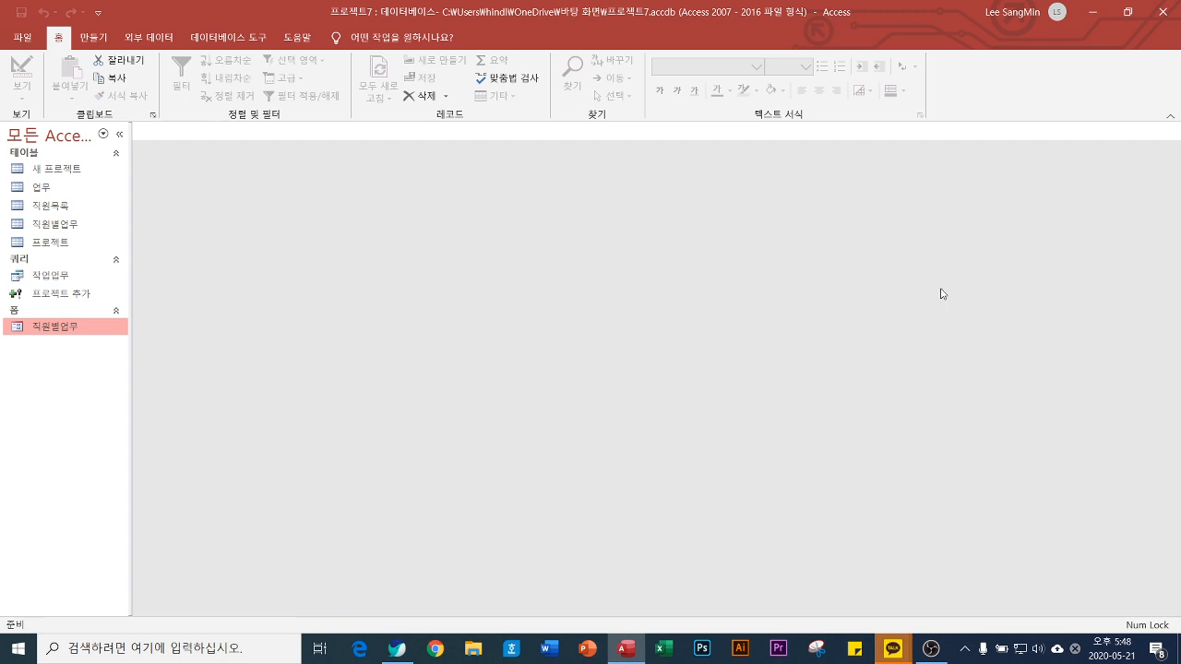
Step: Reopen the 직원별업무 form in design view, apply the 이온(회의실) theme, and close it with the changes saved
right_click(54, 330)
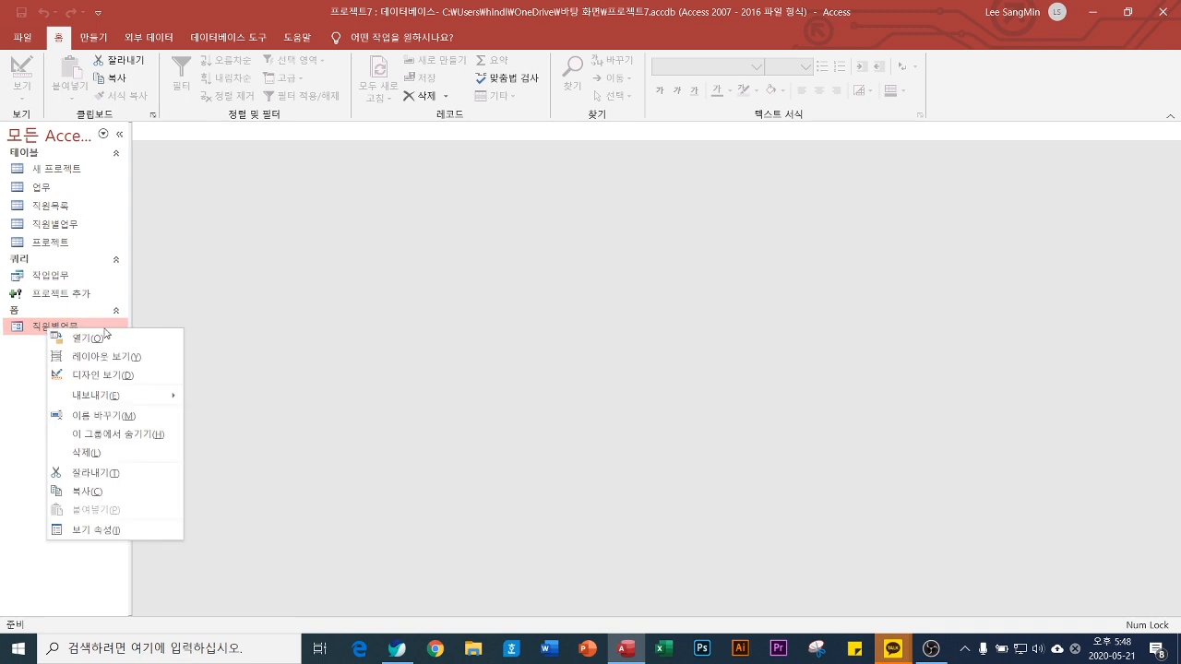
left_click(129, 381)
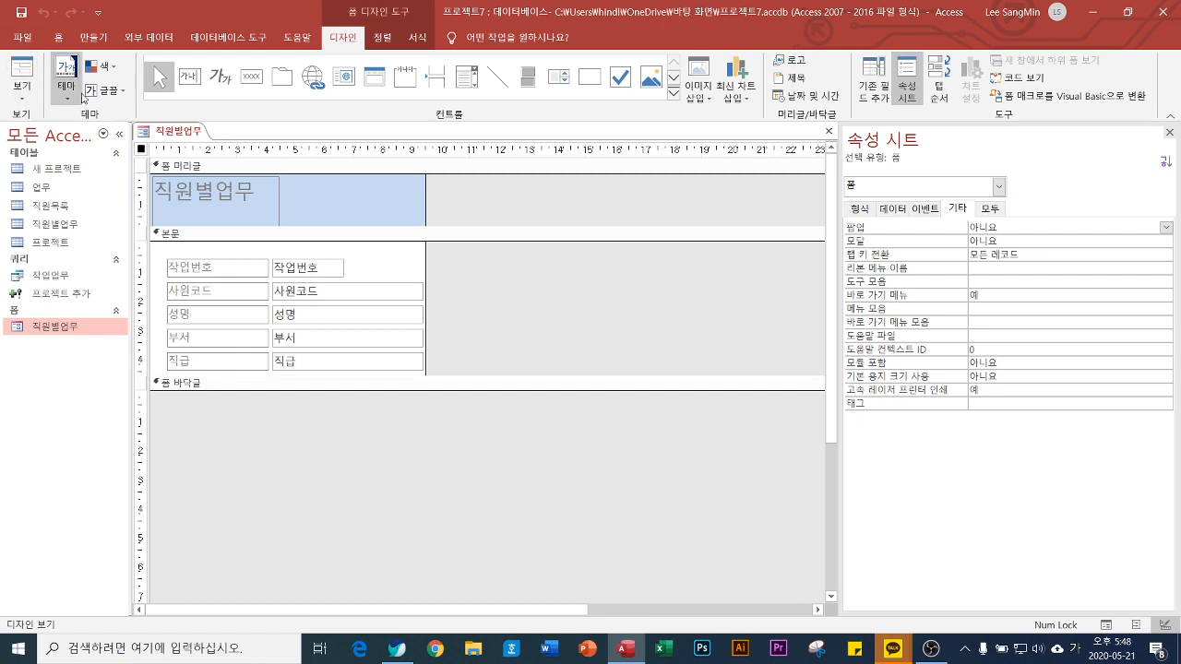
left_click(66, 83)
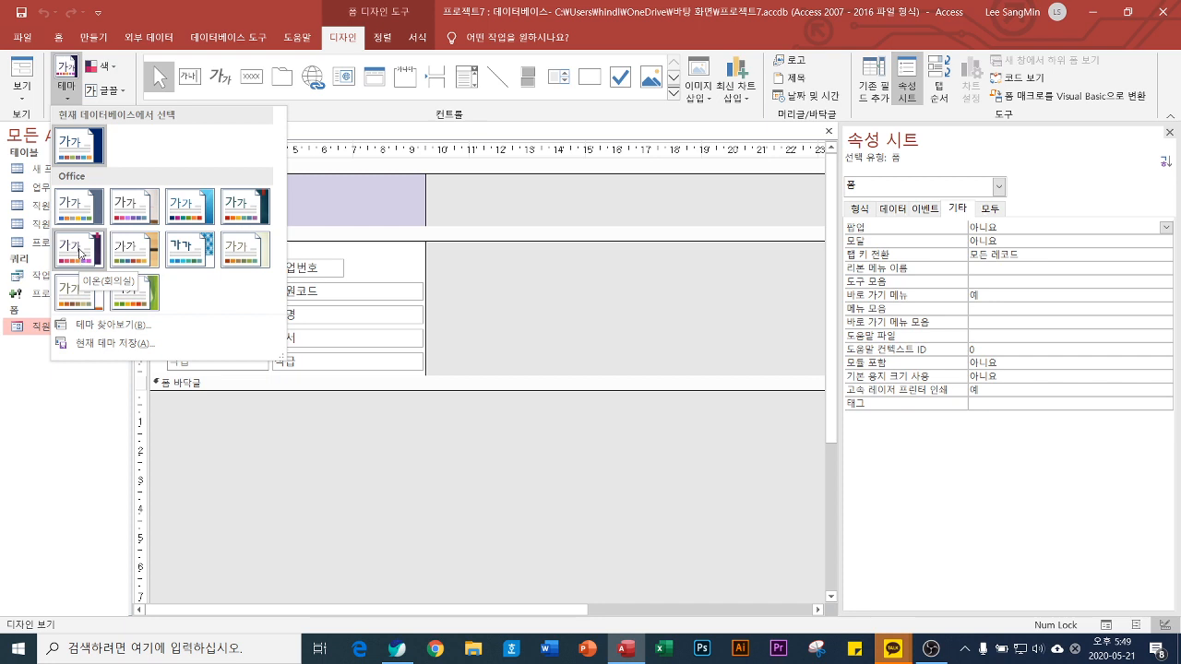
left_click(80, 252)
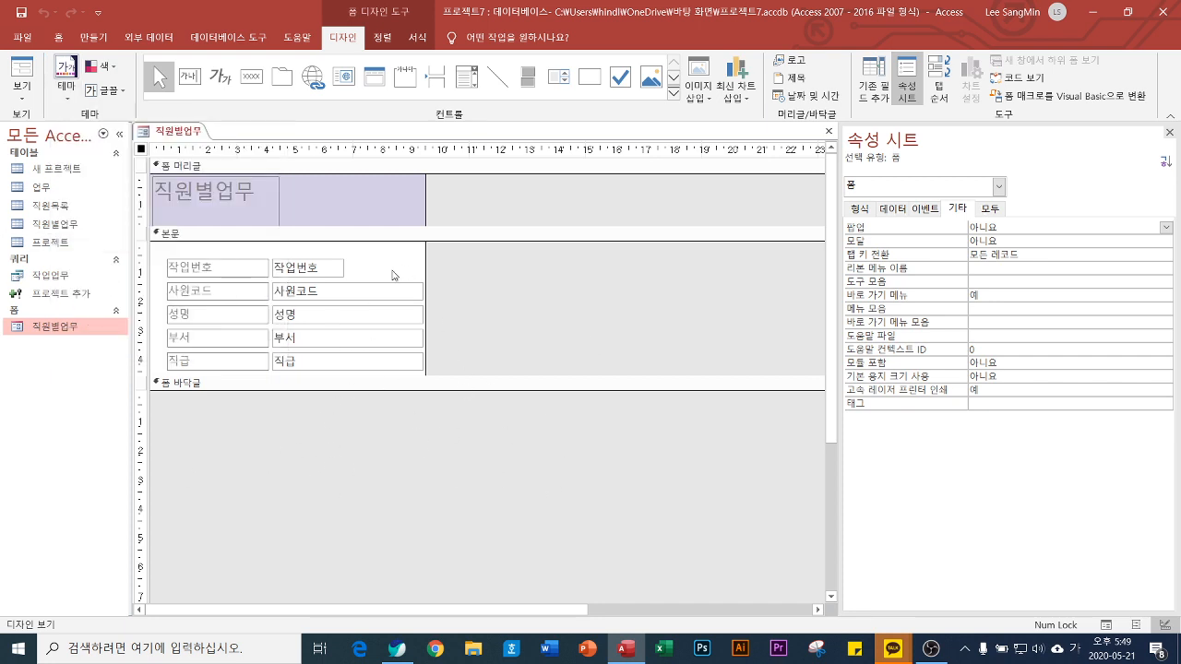
left_click(828, 131)
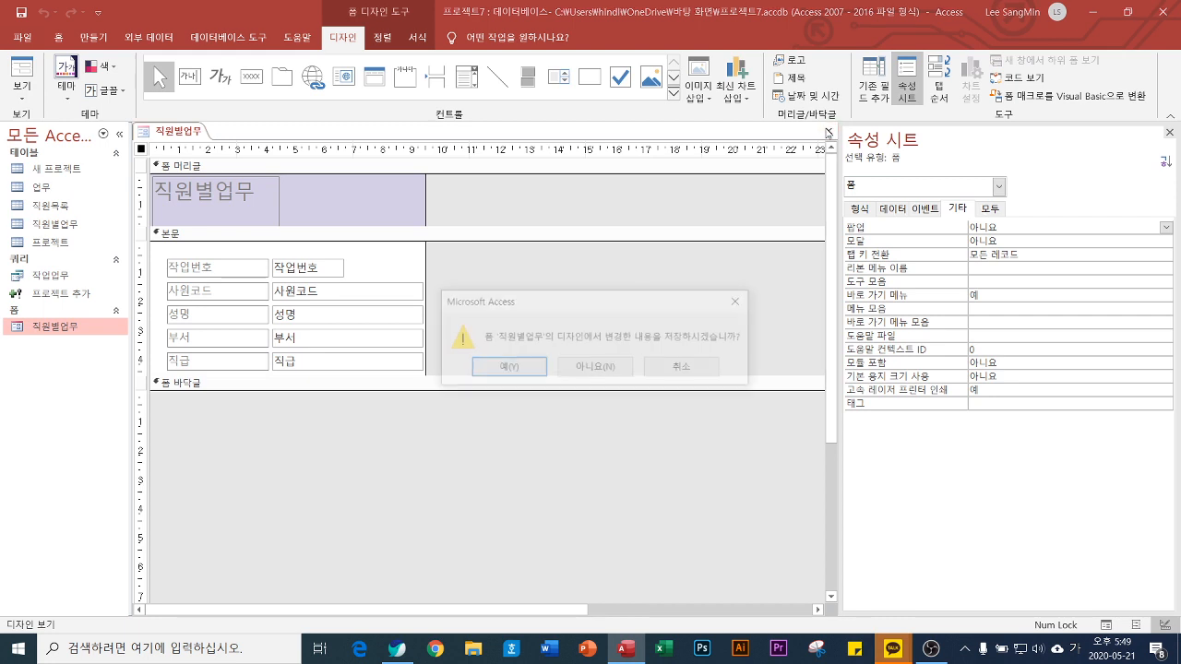
left_click(507, 368)
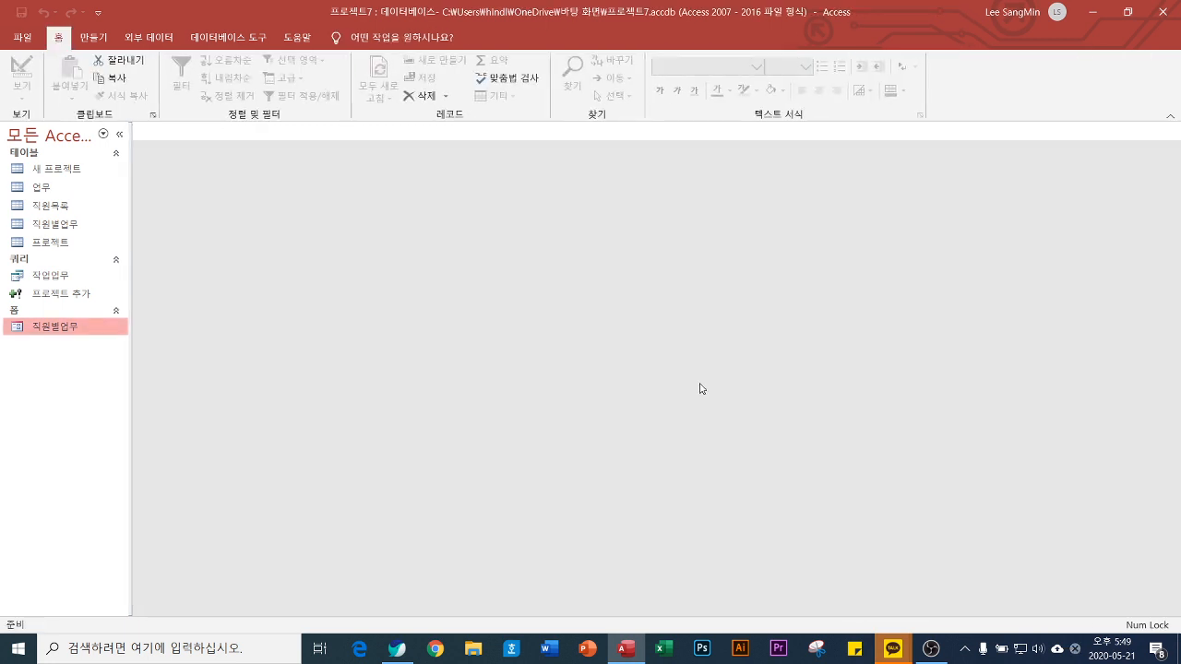